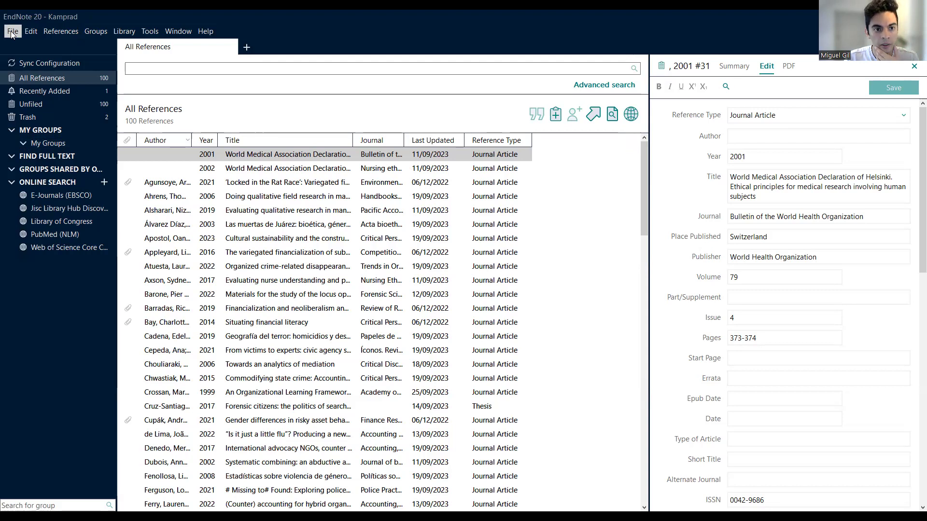
# Step: Create a new EndNote reference library saved as 'Test' in the Documents folder
pyautogui.click(12, 32)
pyautogui.click(219, 139)
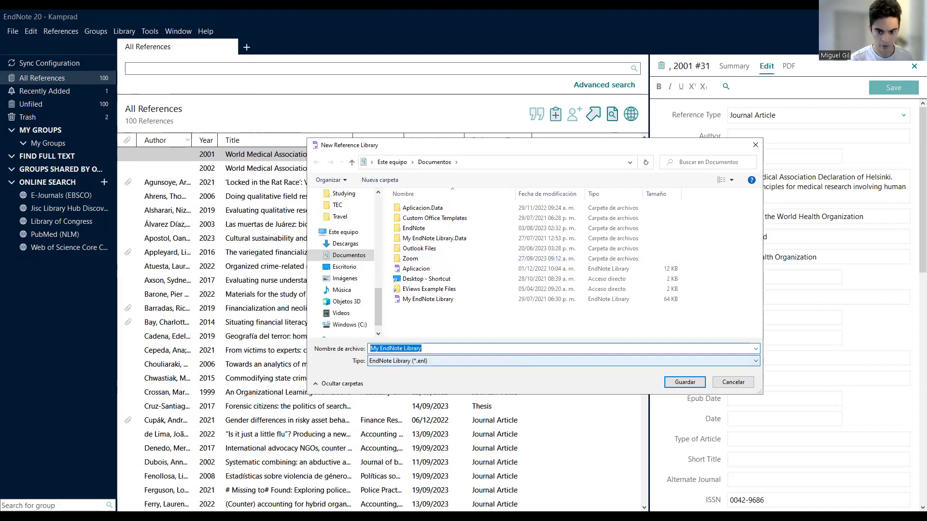
pyautogui.write('Test')
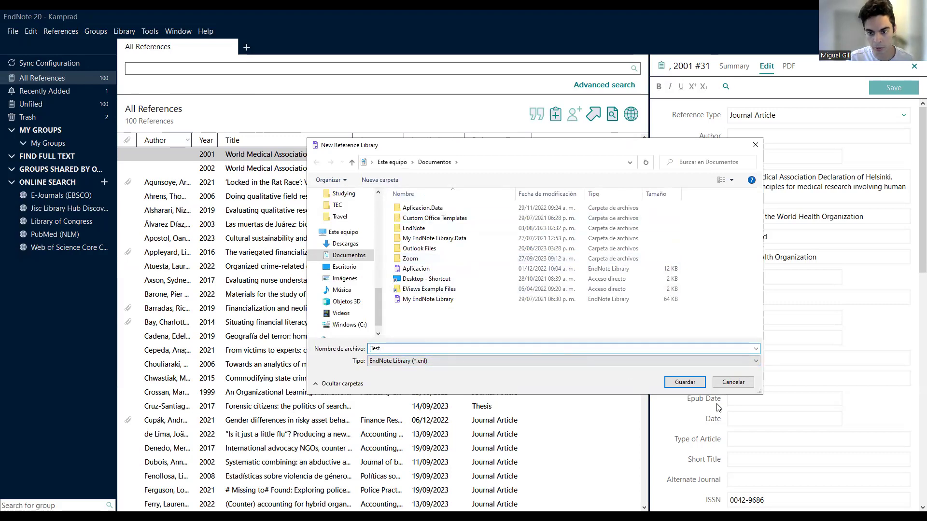
pyautogui.click(685, 382)
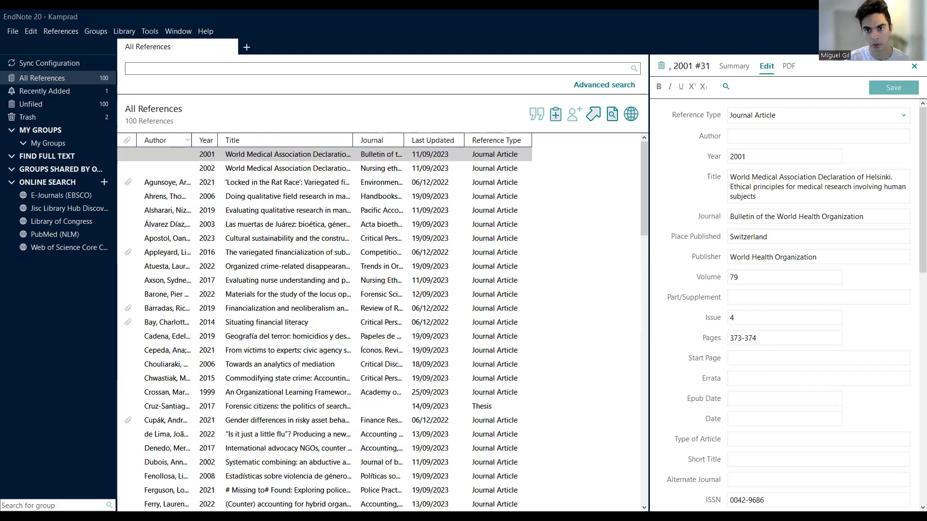
# Step: Open a new reference form, close it while still empty, and dismiss the context menu
pyautogui.hotkey('ctrl', 'n')
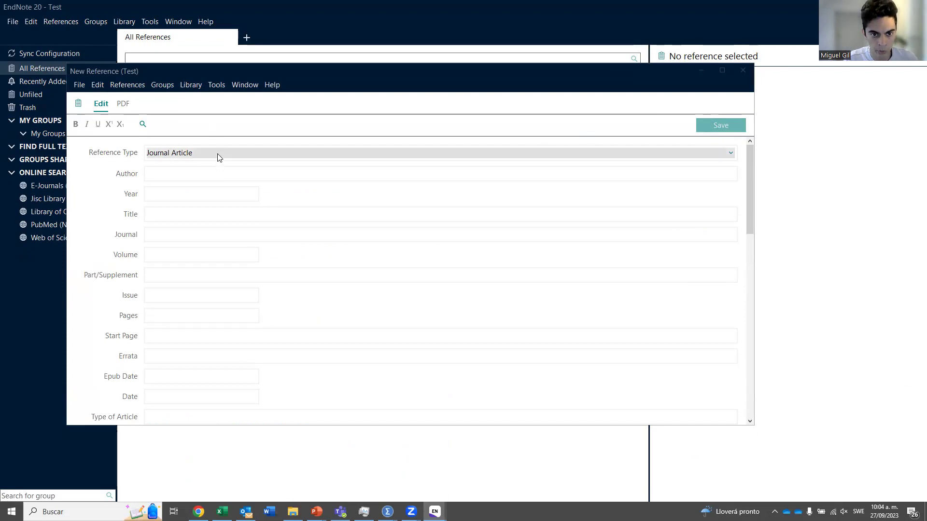
pyautogui.click(742, 71)
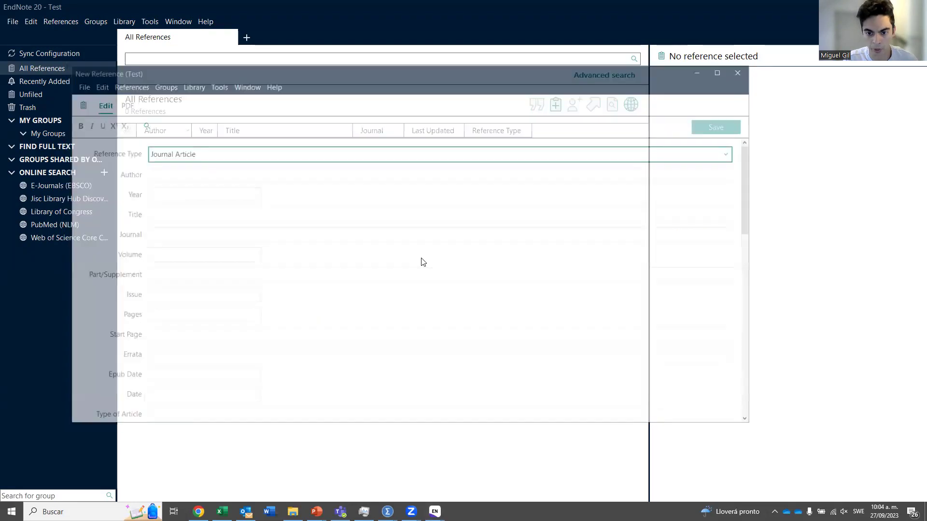
pyautogui.rightClick(406, 229)
pyautogui.click(437, 20)
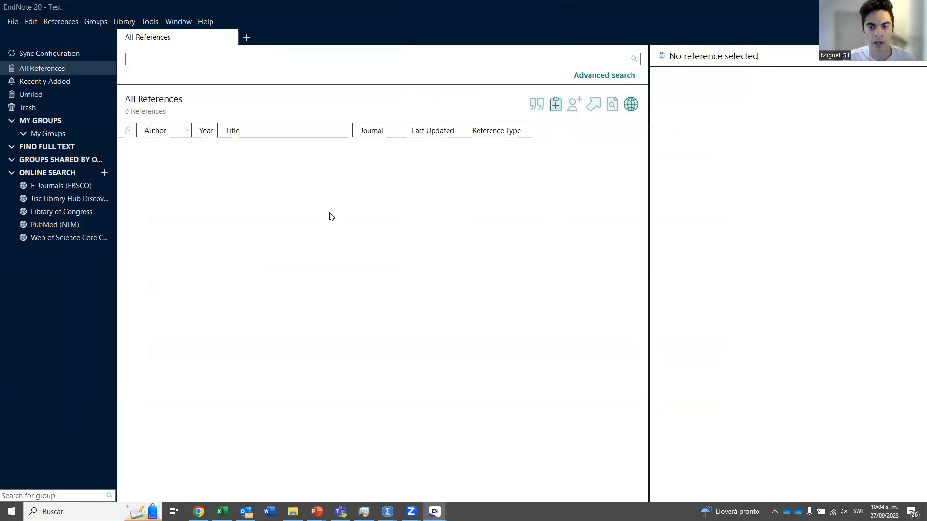
# Step: Start a new reference with an author name, year 2023, title 'Management', journal 'Management accounting'
pyautogui.hotkey('ctrl', 'n')
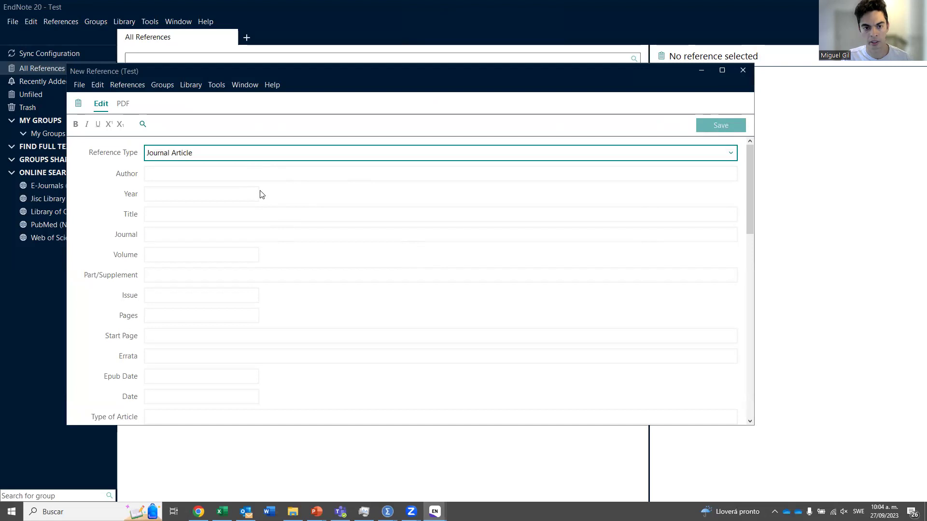
pyautogui.click(252, 178)
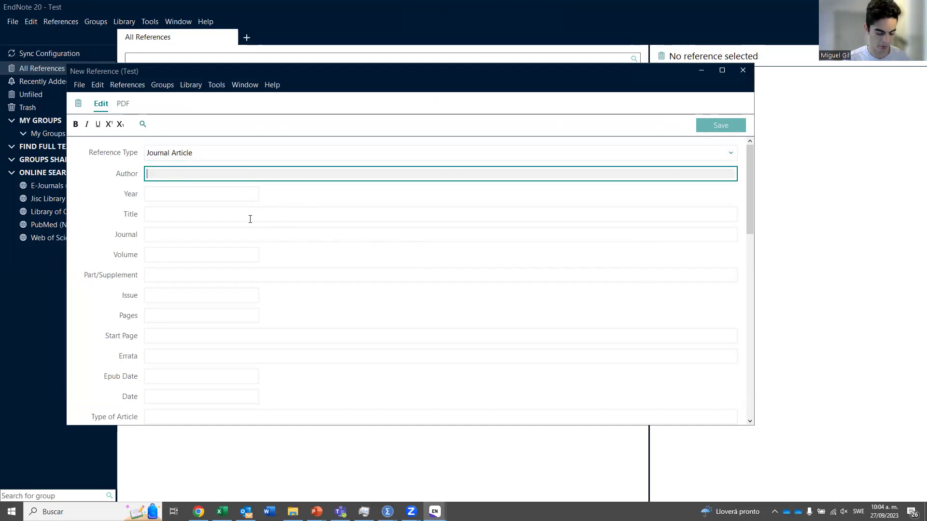
pyautogui.write('Miguel Gil')
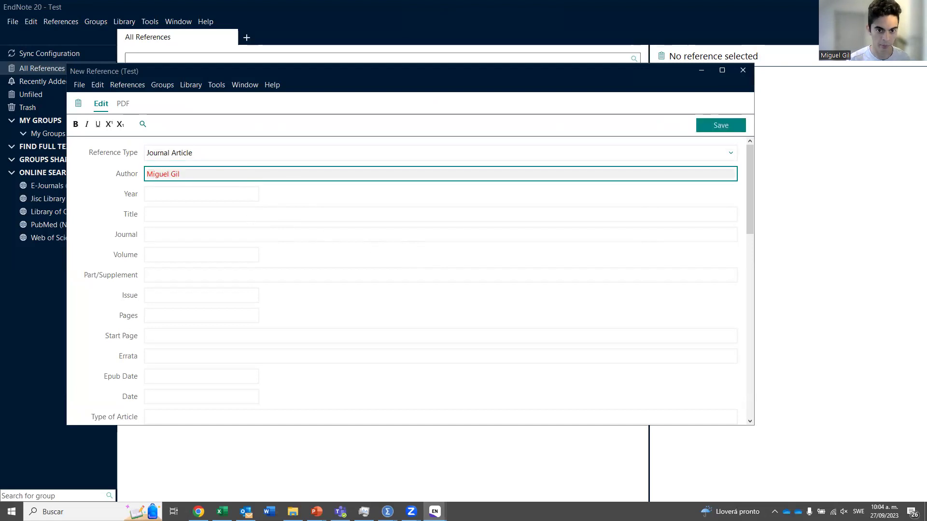
pyautogui.press('Tab')
pyautogui.write('2023')
pyautogui.press('Tab')
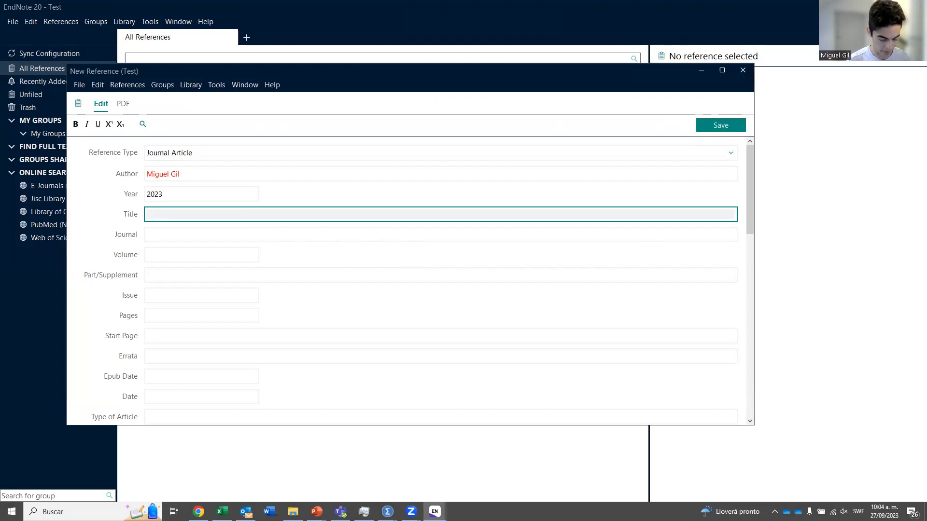
pyautogui.write('Management')
pyautogui.press('Tab')
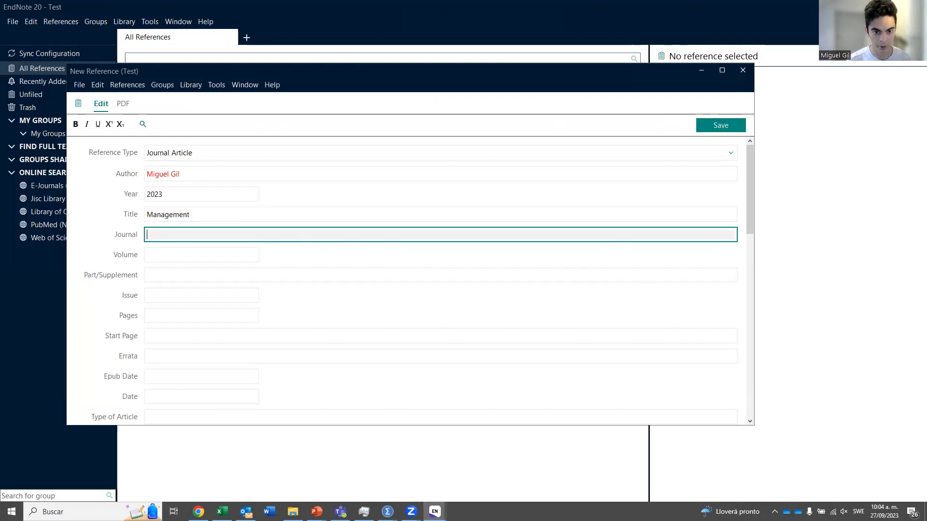
pyautogui.write('Management accou')
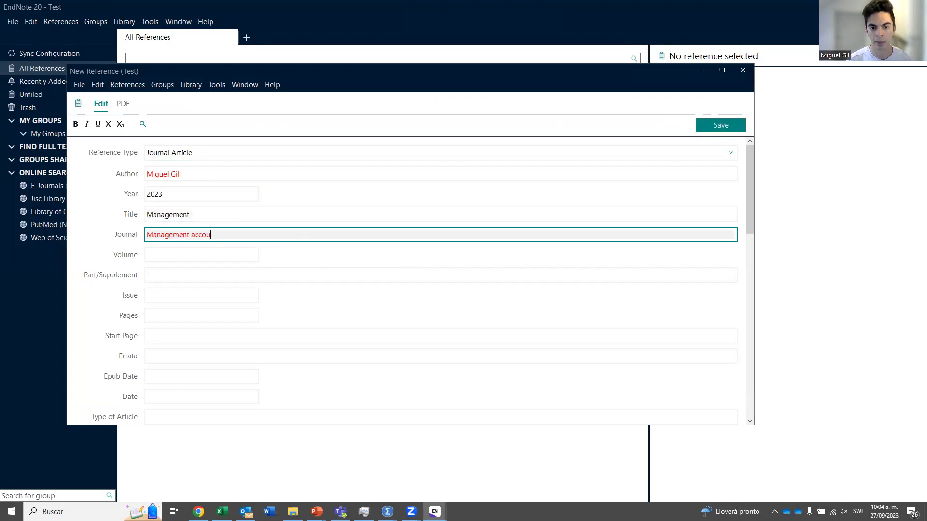
pyautogui.write('nting')
pyautogui.press('Tab')
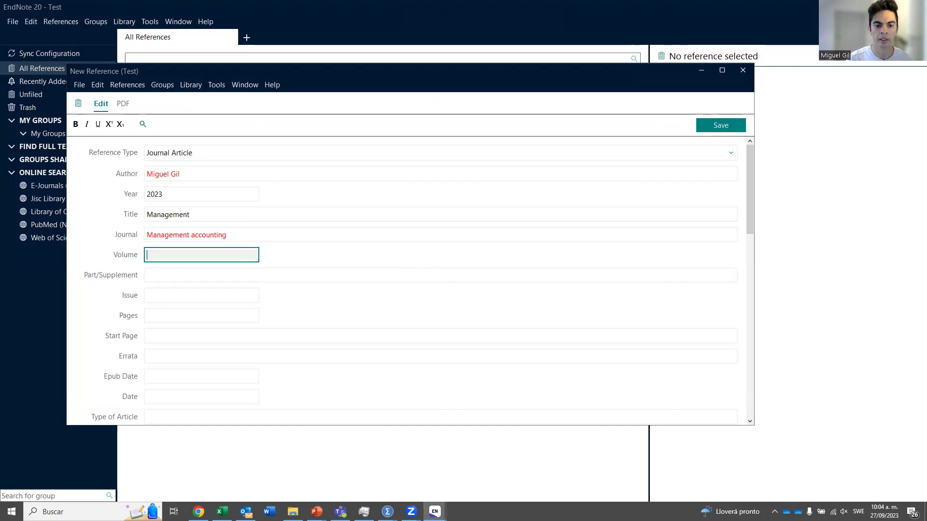
# Step: Switch the reference type to Book, then Web Page, then back to Journal Article
pyautogui.click(282, 159)
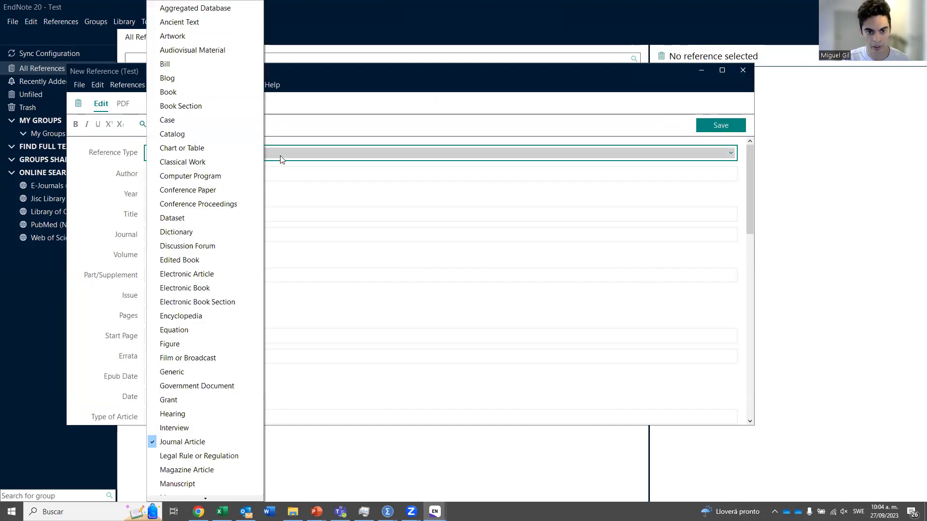
pyautogui.click(222, 93)
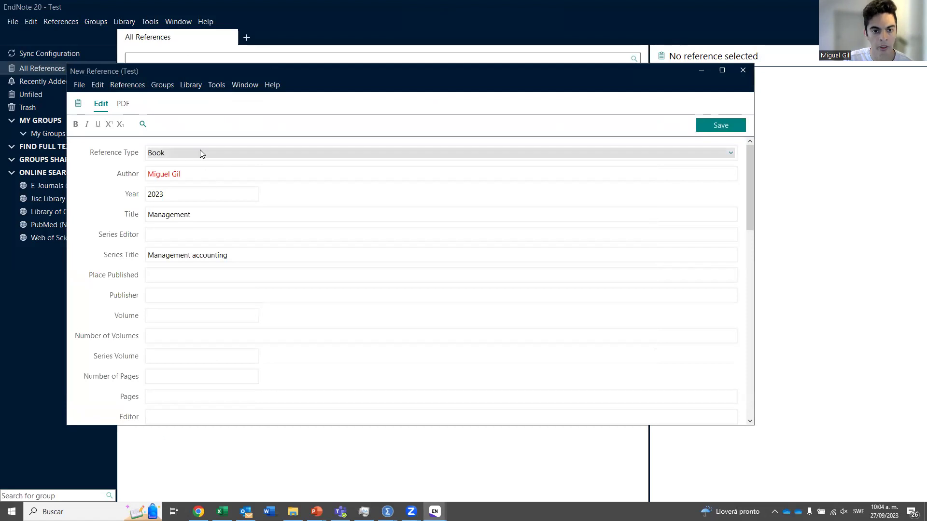
pyautogui.click(202, 154)
pyautogui.scroll(-7, 229, 386)
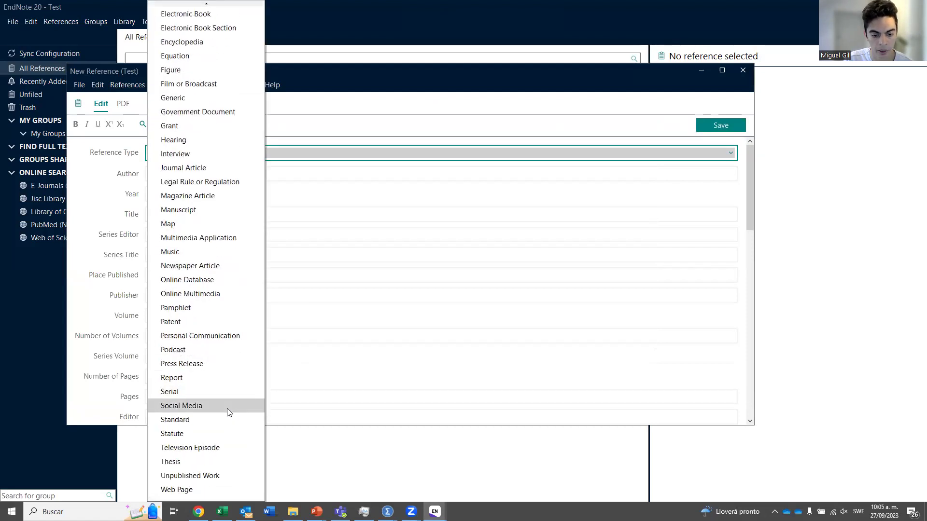
pyautogui.click(227, 490)
pyautogui.click(227, 151)
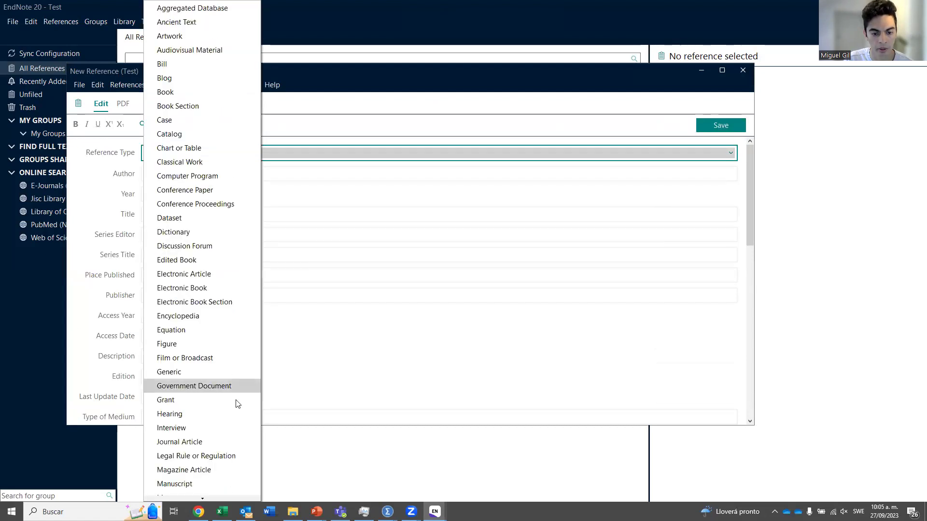
pyautogui.scroll(-3, 226, 425)
pyautogui.scroll(3, 216, 323)
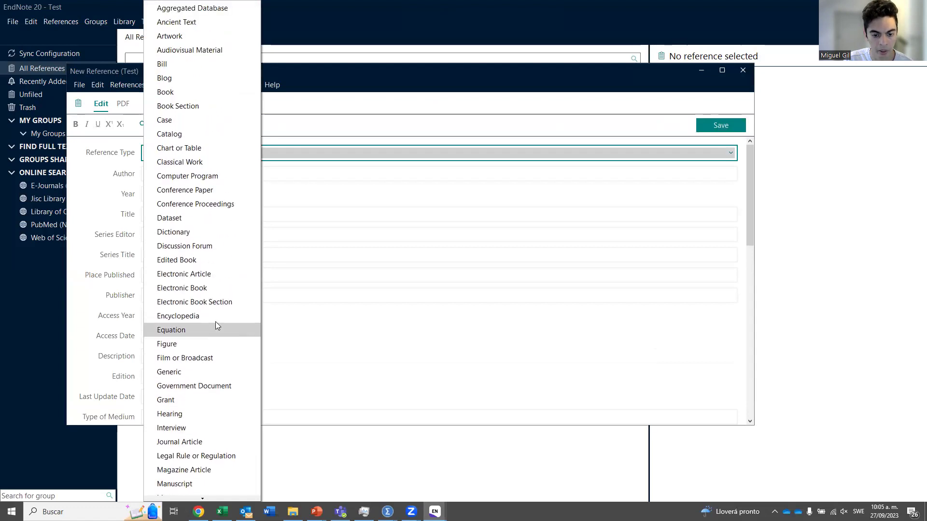
pyautogui.scroll(-1, 215, 326)
pyautogui.click(227, 408)
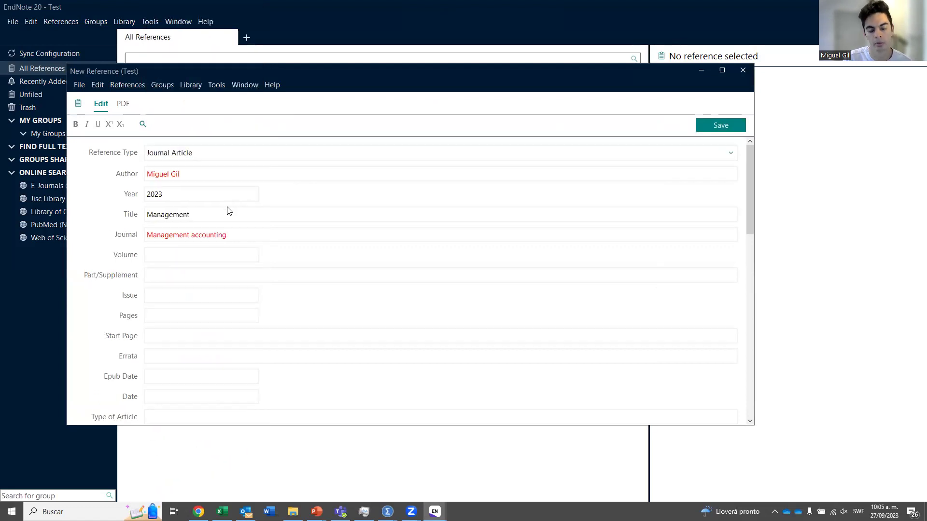
# Step: Close the draft reference and discard it without saving
pyautogui.click(221, 254)
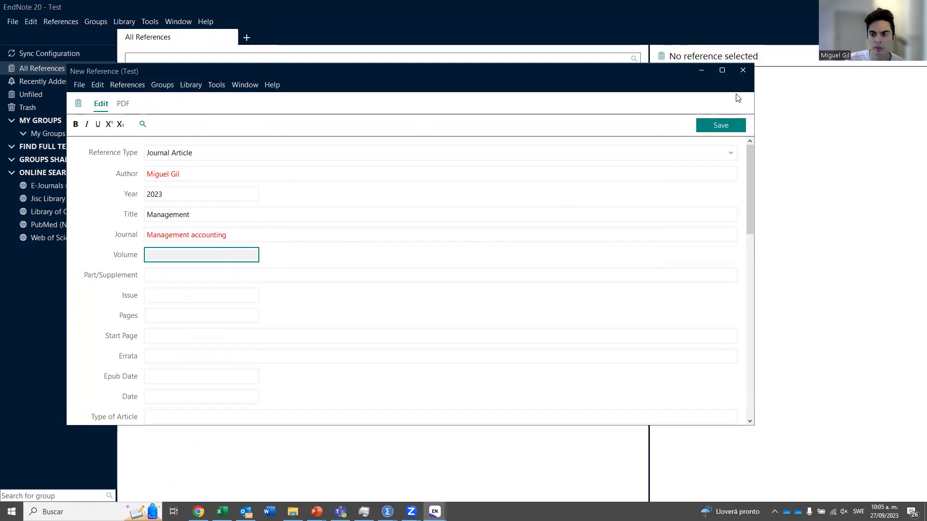
pyautogui.click(745, 75)
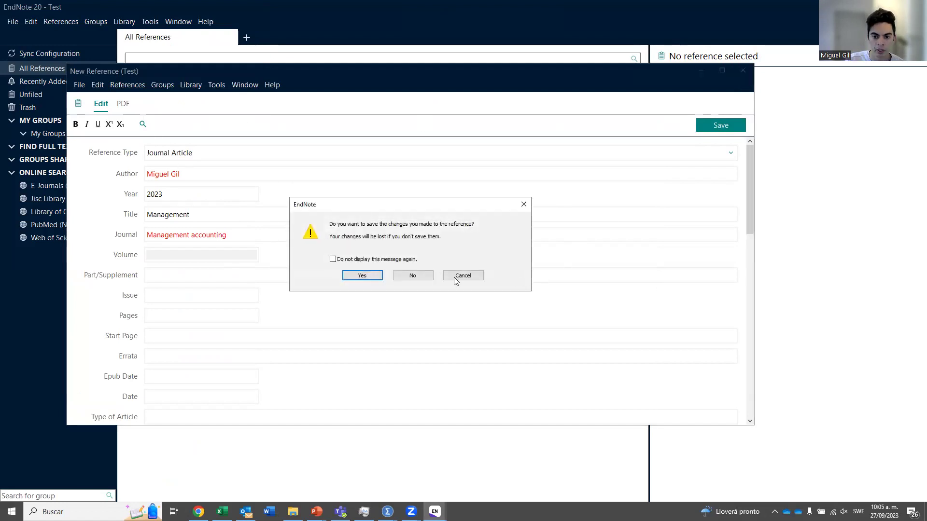
pyautogui.click(422, 276)
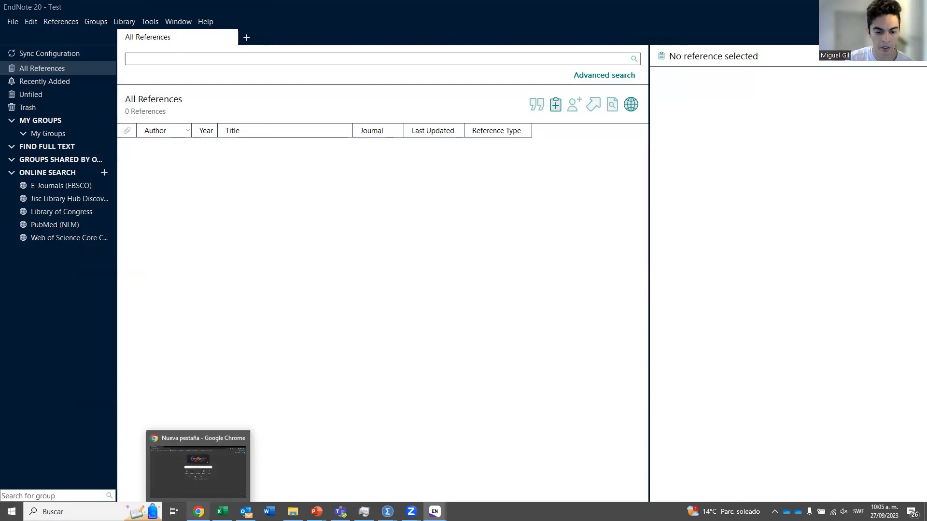
# Step: Google 'startups and management control' in Chrome and open the JSTOR early-stage startups article
pyautogui.click(222, 494)
pyautogui.click(227, 27)
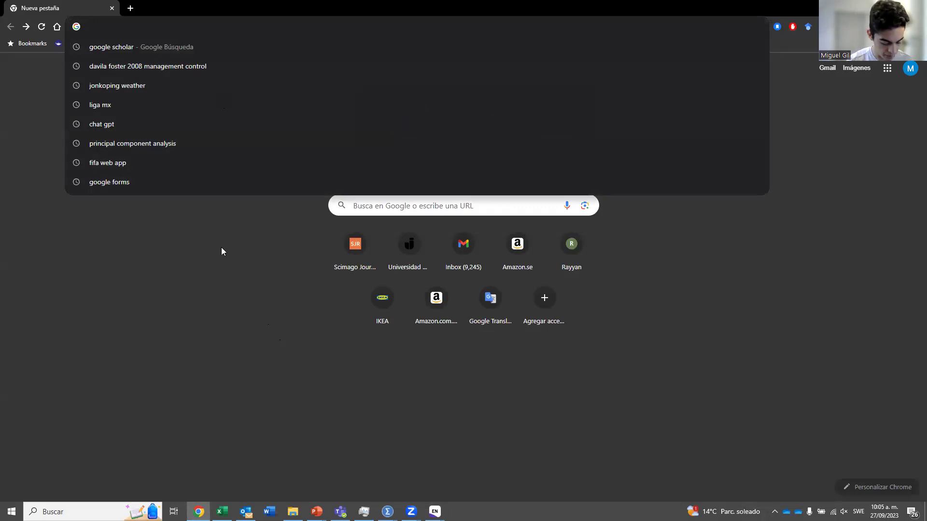
pyautogui.write('startups a')
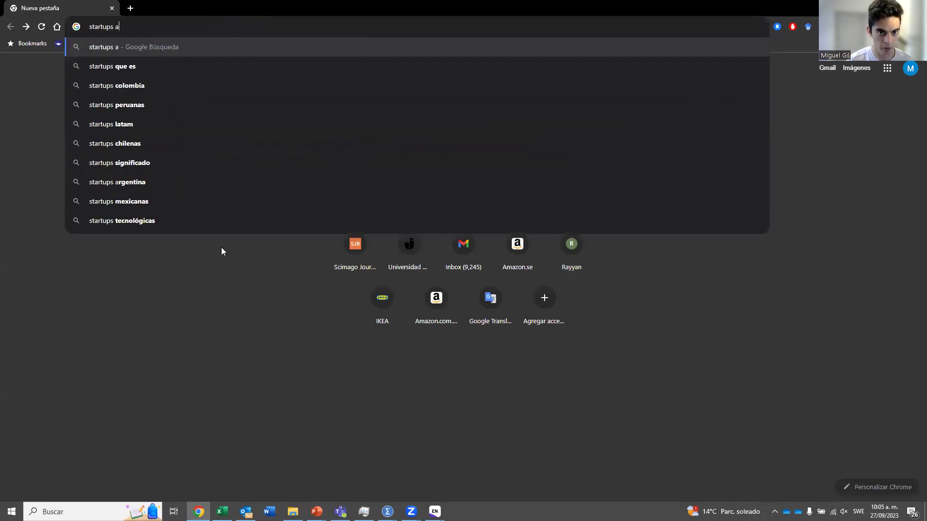
pyautogui.write('nd management contro')
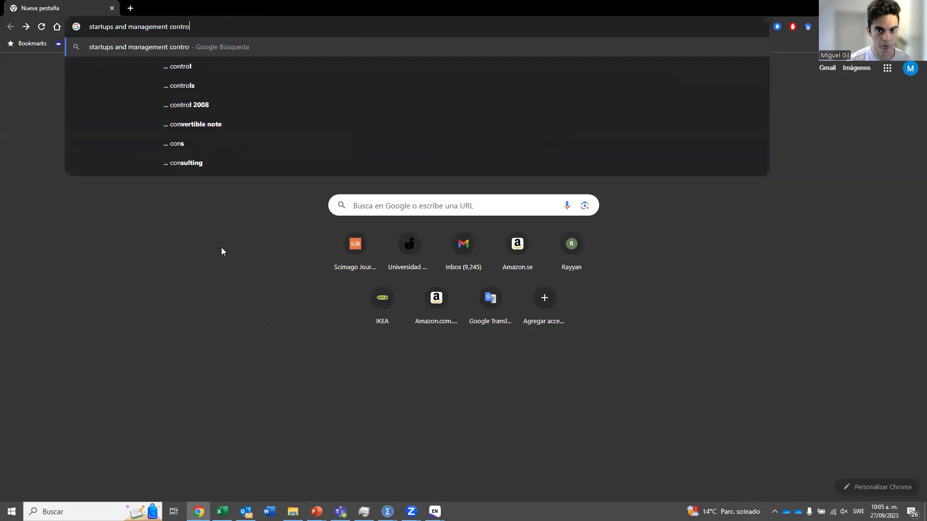
pyautogui.write('l')
pyautogui.press('Return')
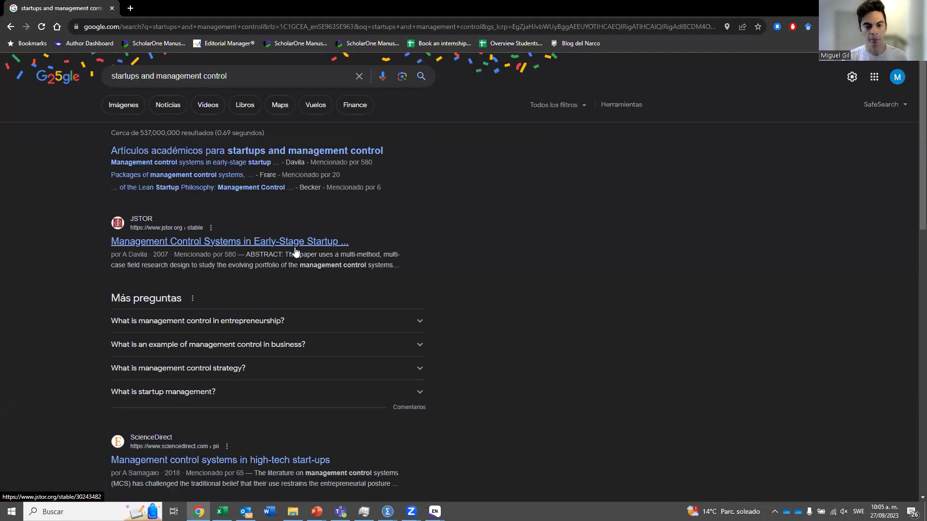
pyautogui.click(146, 241)
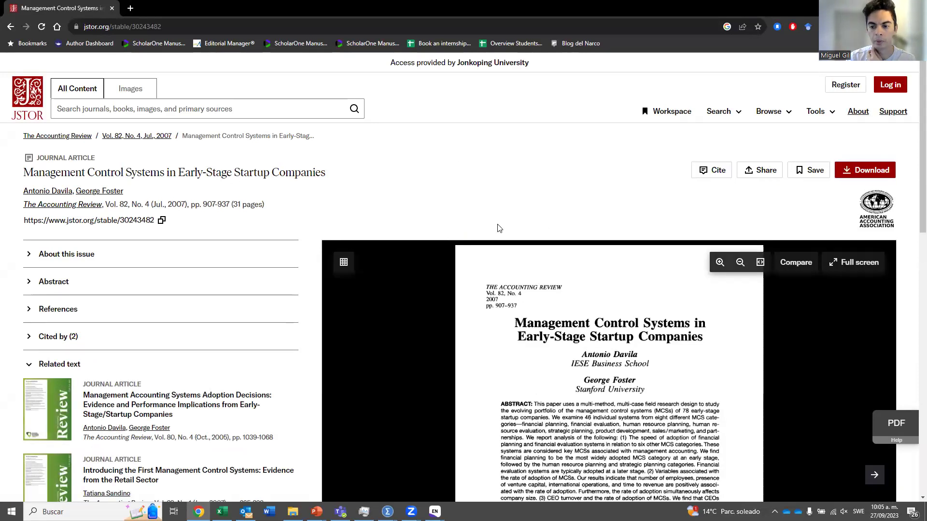
# Step: Open JSTOR's Cite This Item dialog for the Management Control Systems article
pyautogui.scroll(-7, 468, 213)
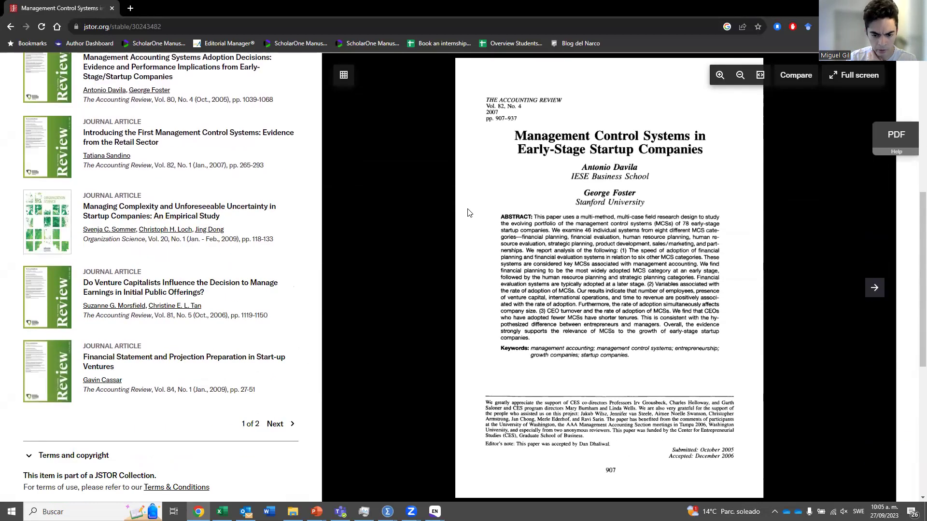
pyautogui.scroll(4, 467, 212)
pyautogui.scroll(3, 339, 181)
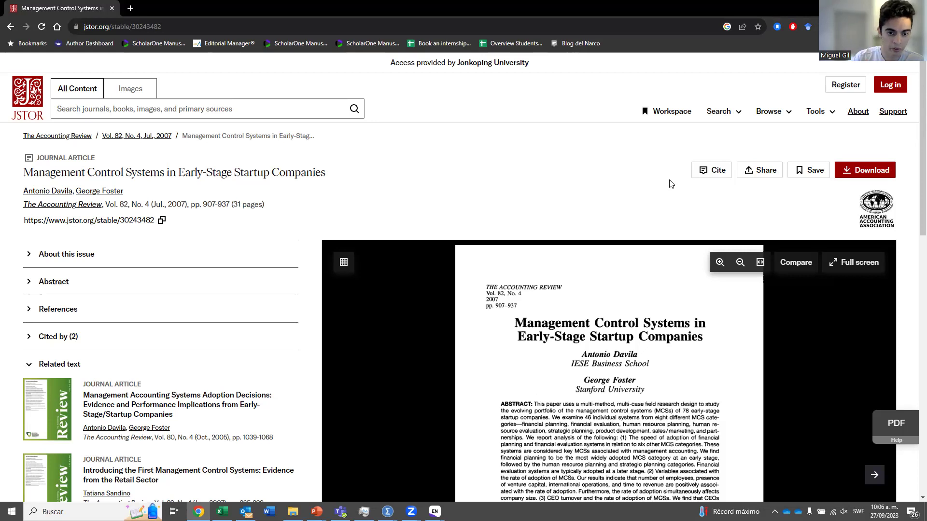
pyautogui.click(705, 171)
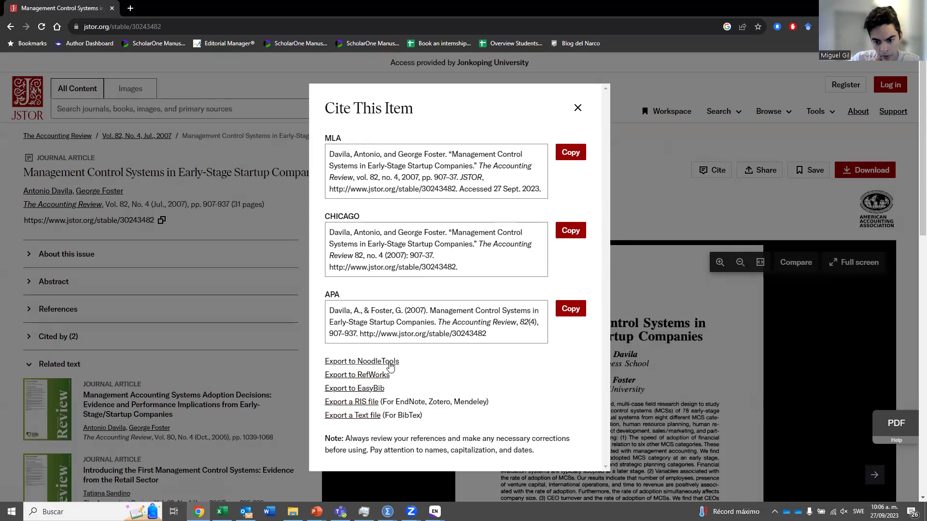
# Step: Export and save the article's RIS file, then open it to import into EndNote
pyautogui.click(362, 406)
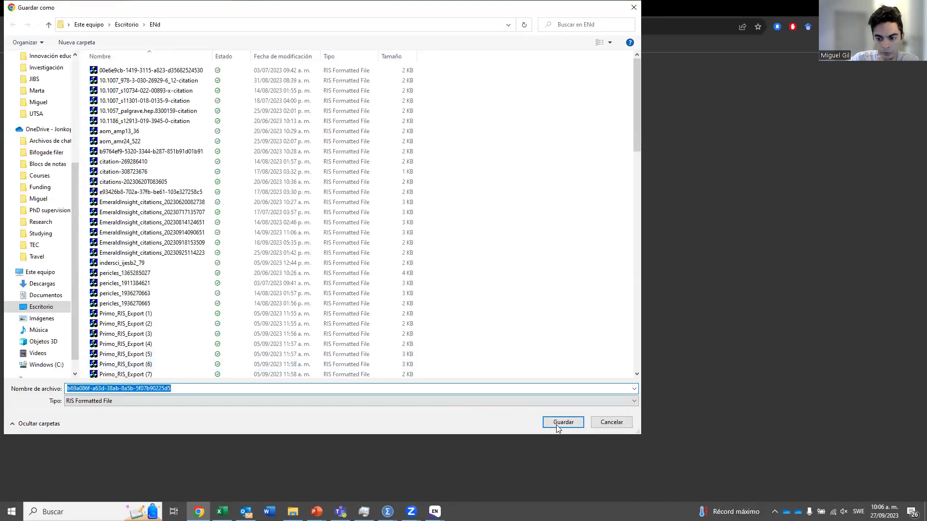
pyautogui.click(560, 423)
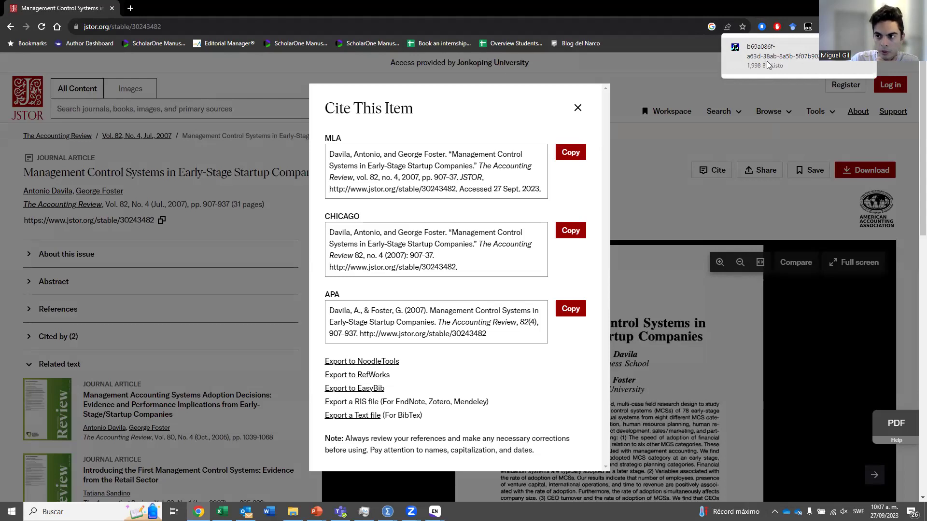
pyautogui.click(766, 60)
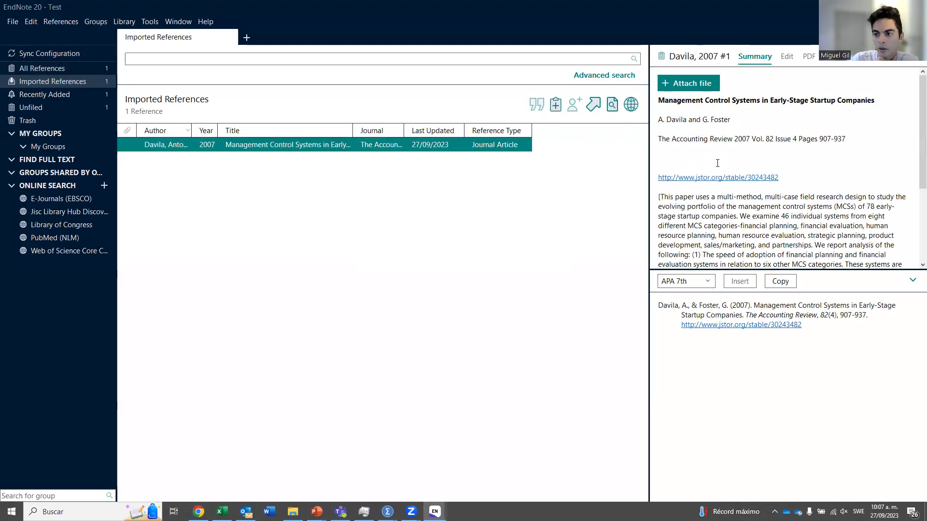
# Step: Review all fields of the imported Davila 2007 reference in the Edit panel
pyautogui.click(787, 57)
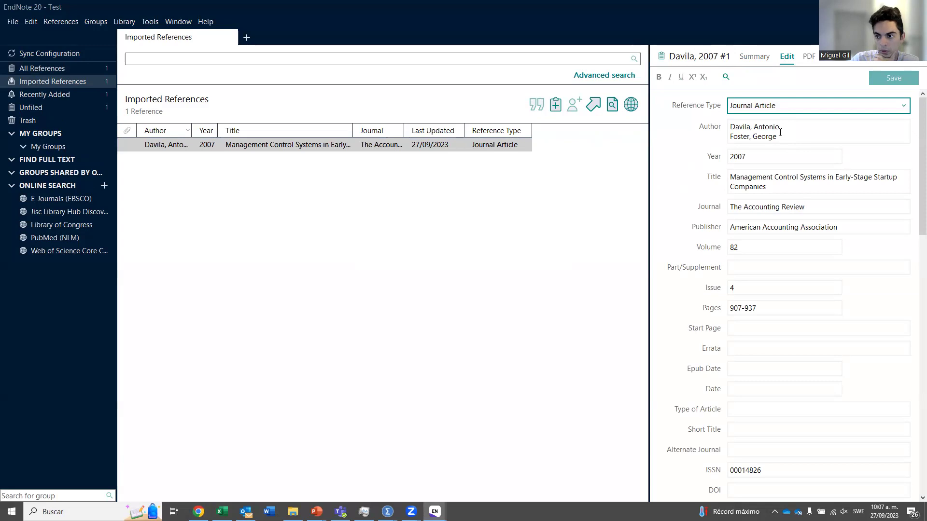
pyautogui.scroll(-3, 787, 189)
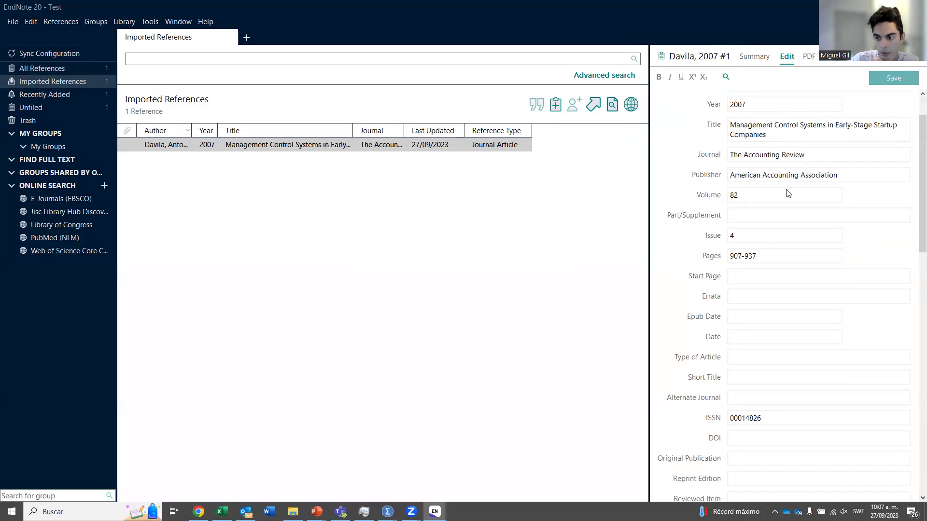
pyautogui.scroll(-1, 758, 225)
pyautogui.scroll(-1, 767, 208)
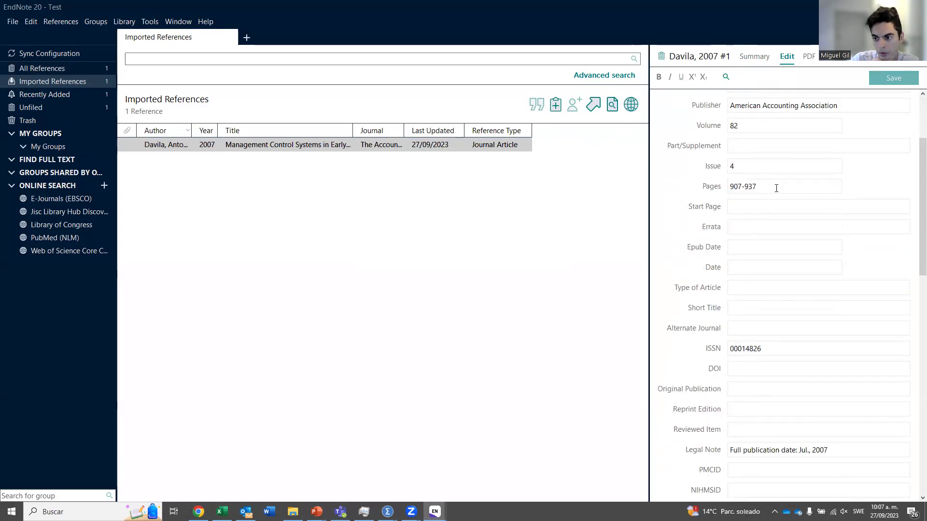
pyautogui.scroll(-20, 785, 355)
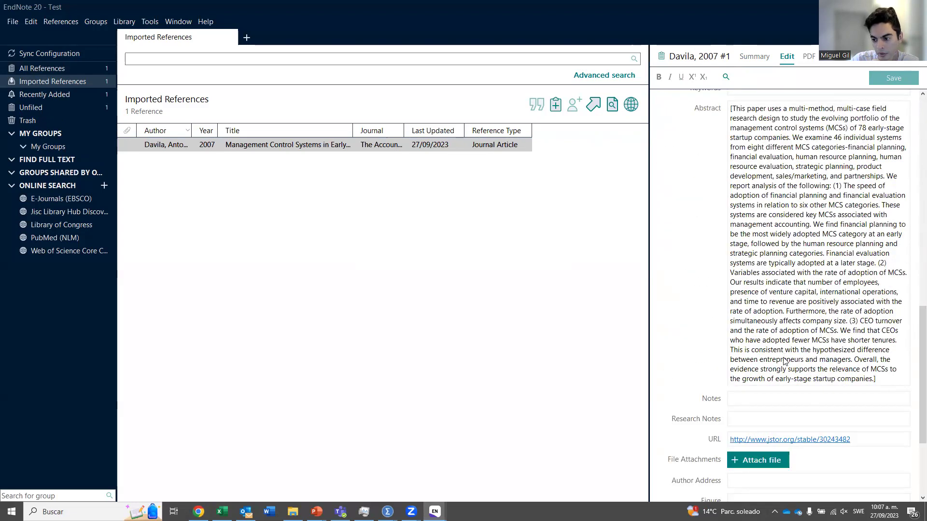
pyautogui.scroll(-2, 854, 354)
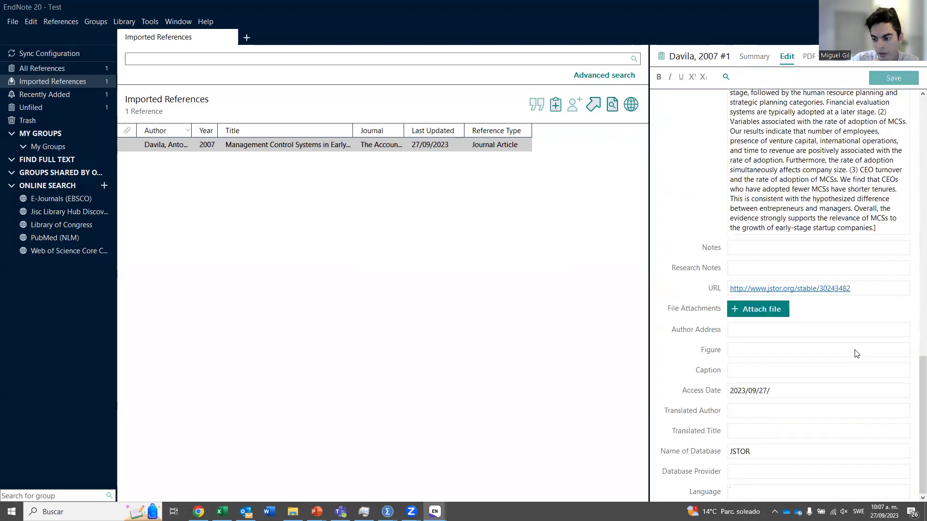
pyautogui.scroll(14, 856, 354)
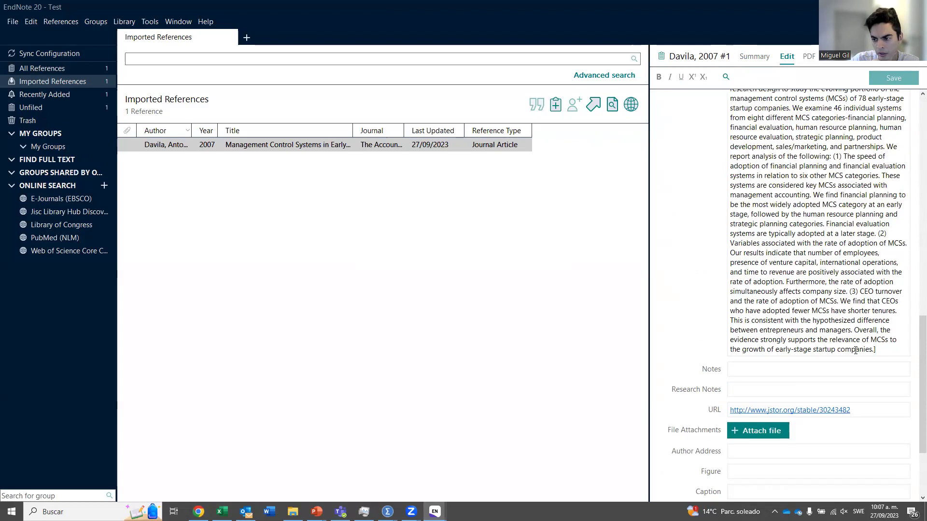
pyautogui.scroll(1, 856, 351)
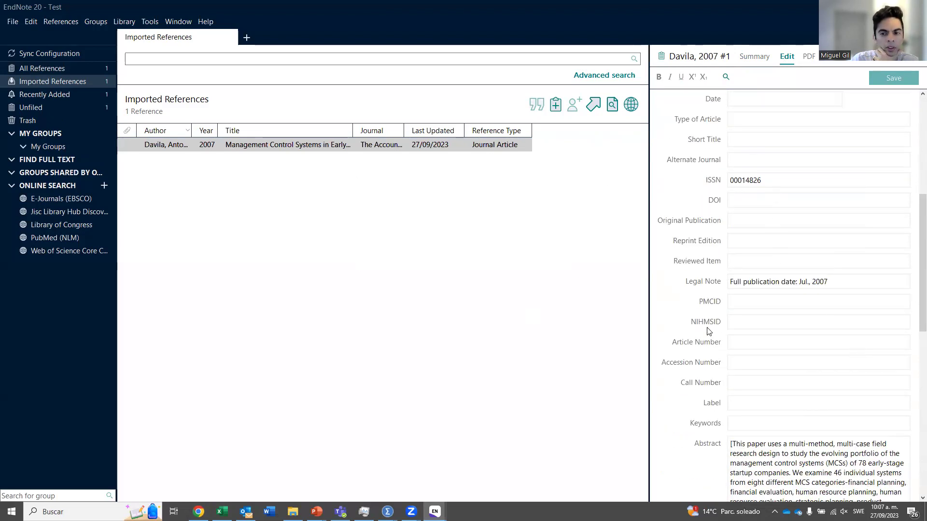
pyautogui.scroll(6, 724, 314)
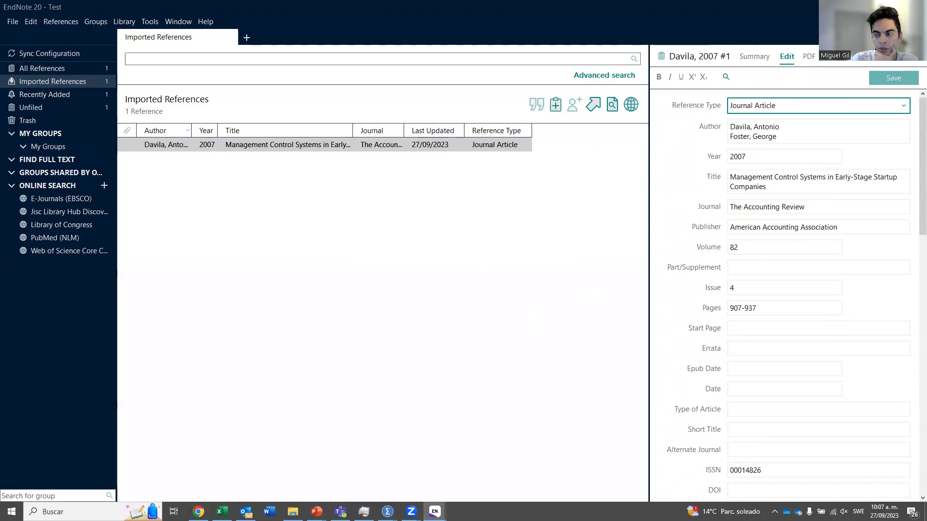
# Step: Close JSTOR's citation dialog in Chrome and go back to the Google results
pyautogui.hotkey('alt', 'Tab')
pyautogui.click(576, 109)
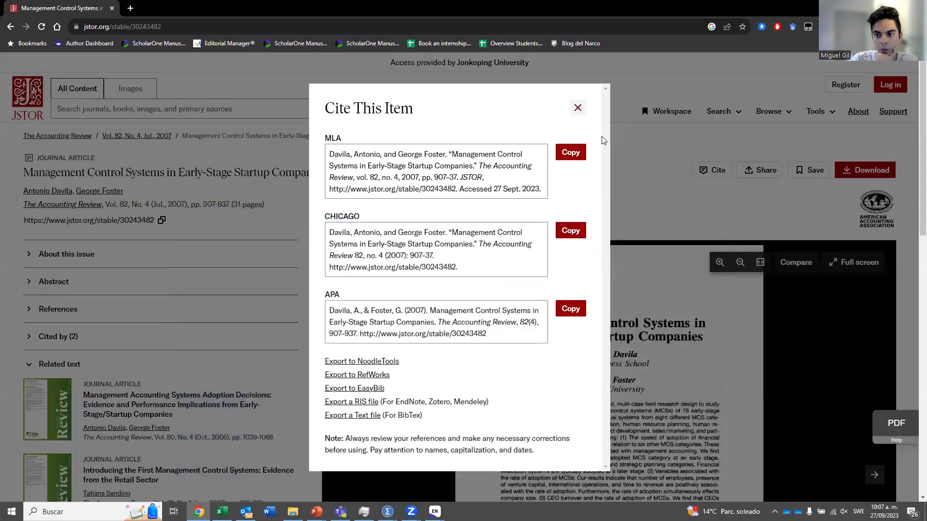
pyautogui.click(11, 27)
# Step: Open the ScienceDirect high-tech start-ups article and save its citation as an RIS file
pyautogui.scroll(-2, 426, 275)
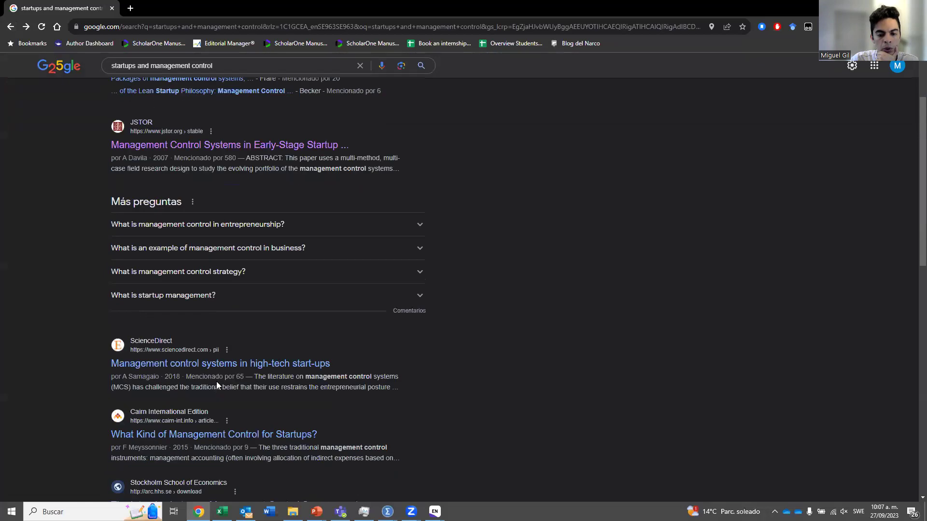
pyautogui.click(218, 364)
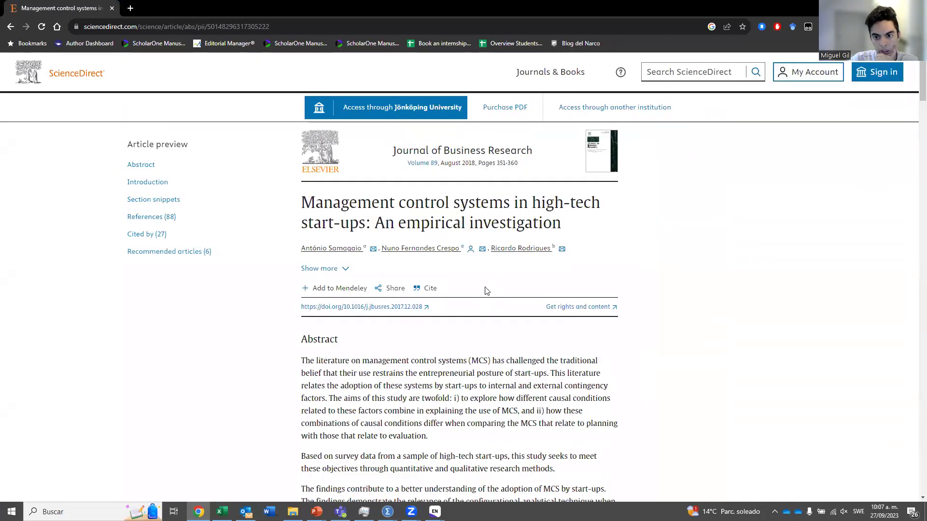
pyautogui.click(428, 289)
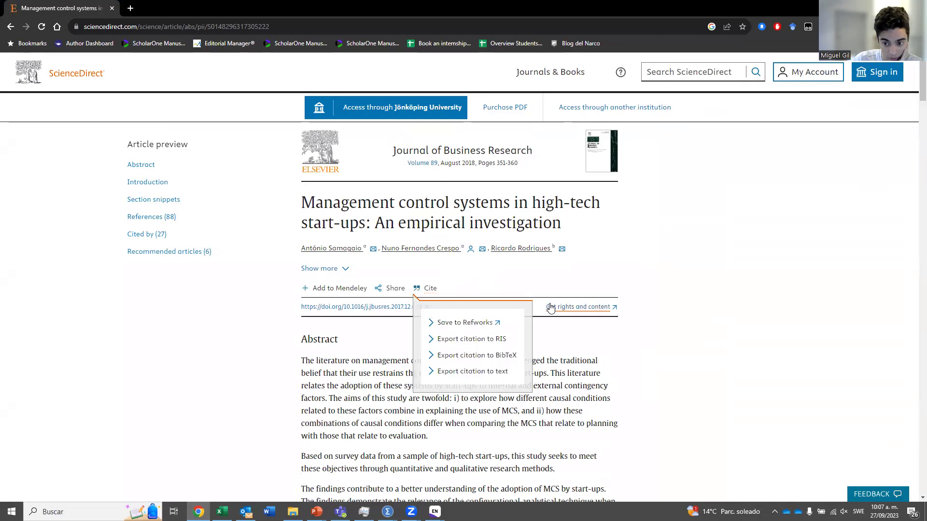
pyautogui.click(485, 339)
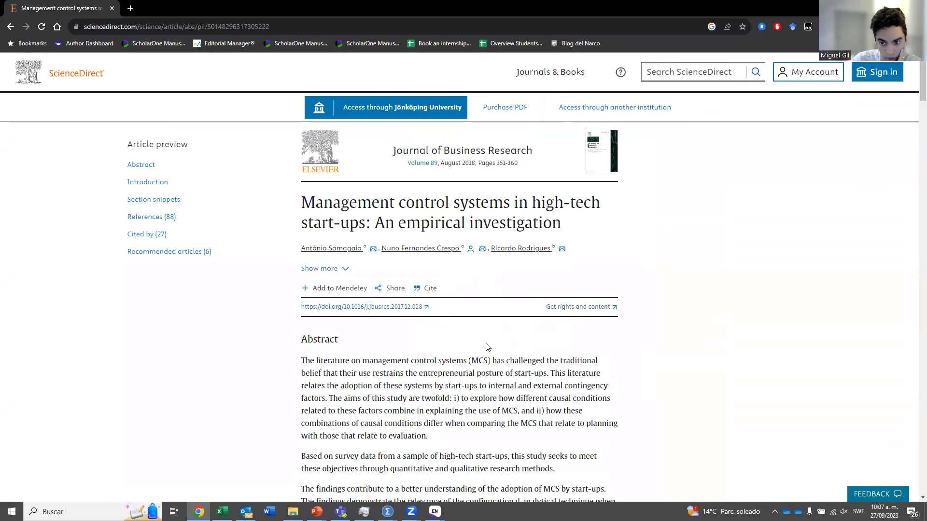
pyautogui.press('Return')
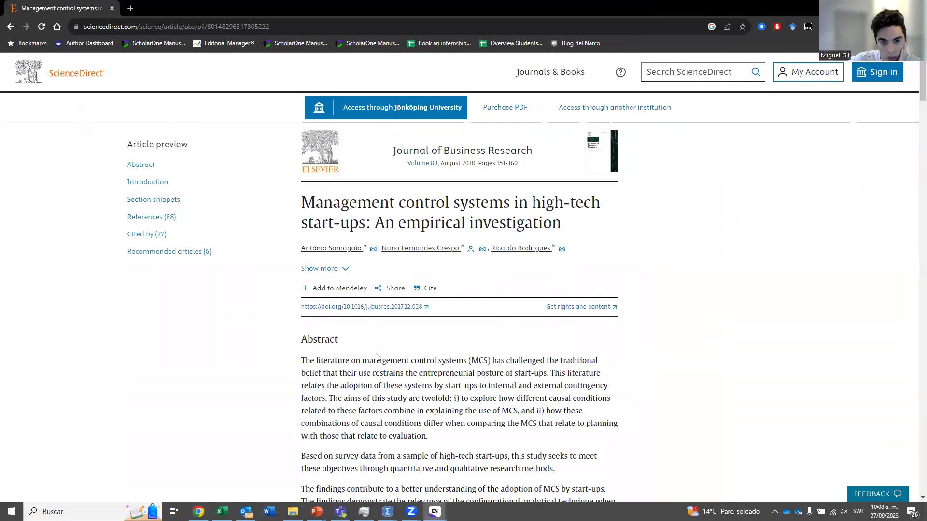
# Step: Show All References in Test and inspect the Davila 2007 and Samagaio 2018 entries
pyautogui.moveTo(434, 511)
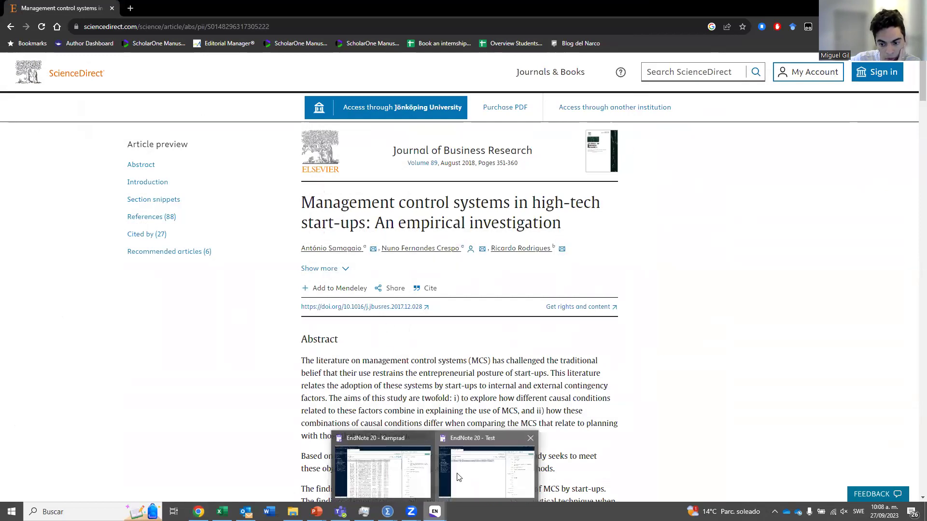
pyautogui.click(460, 474)
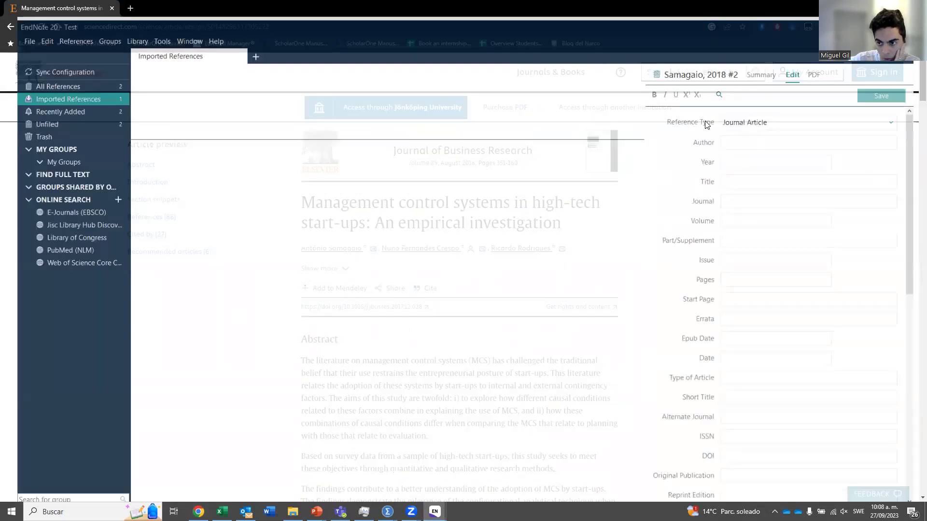
pyautogui.click(63, 66)
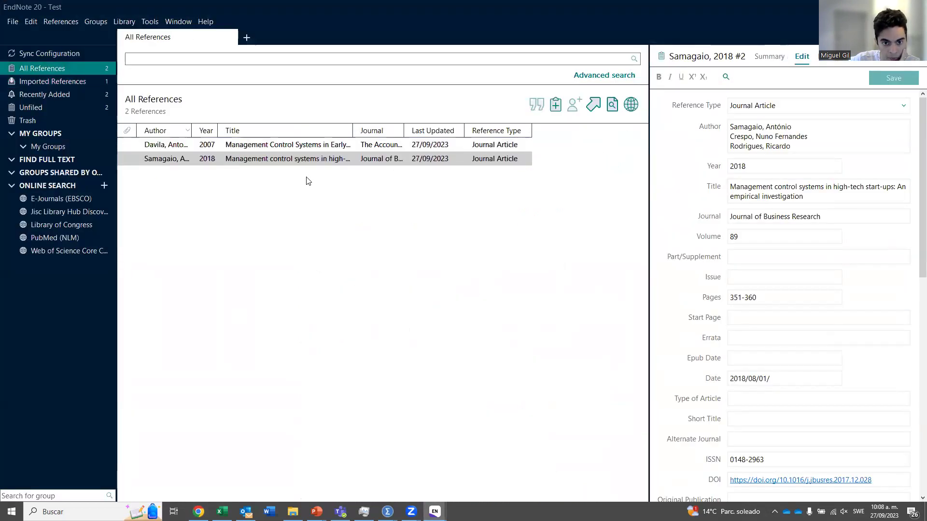
pyautogui.click(197, 147)
pyautogui.click(205, 159)
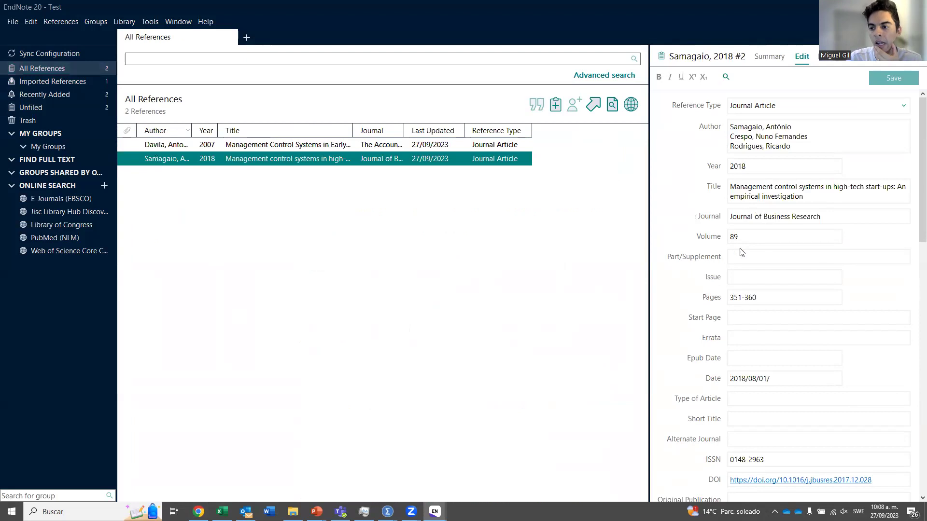
pyautogui.scroll(-3, 767, 240)
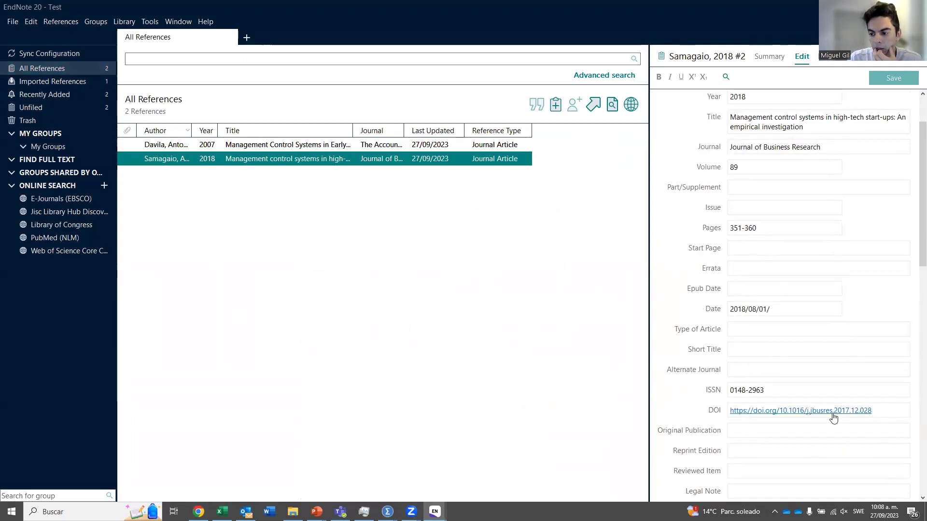
pyautogui.scroll(3, 719, 350)
pyautogui.scroll(-12, 718, 350)
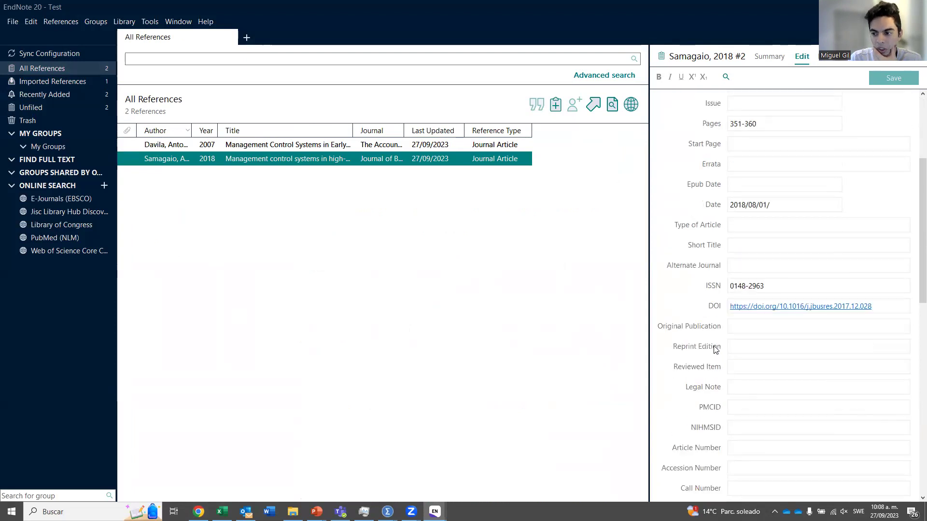
pyautogui.scroll(12, 748, 242)
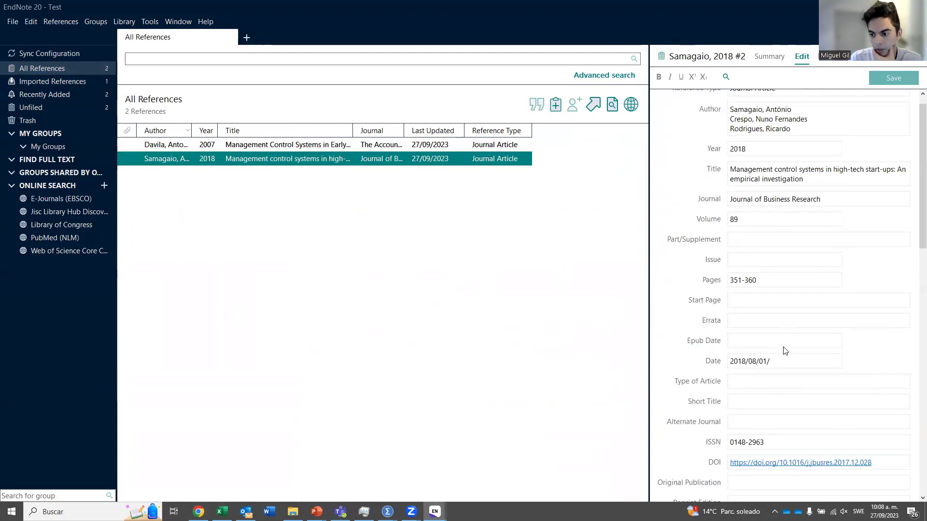
pyautogui.scroll(1, 828, 311)
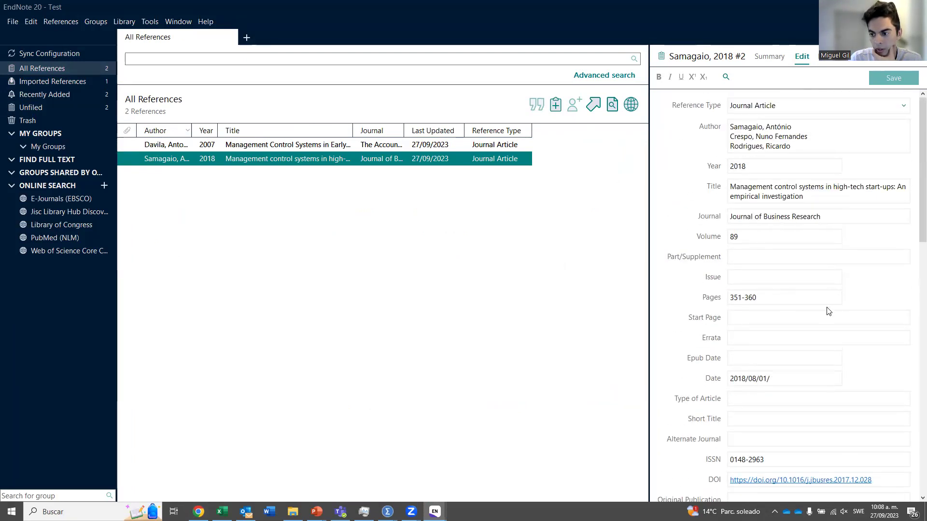
pyautogui.scroll(-7, 801, 299)
pyautogui.scroll(-8, 787, 181)
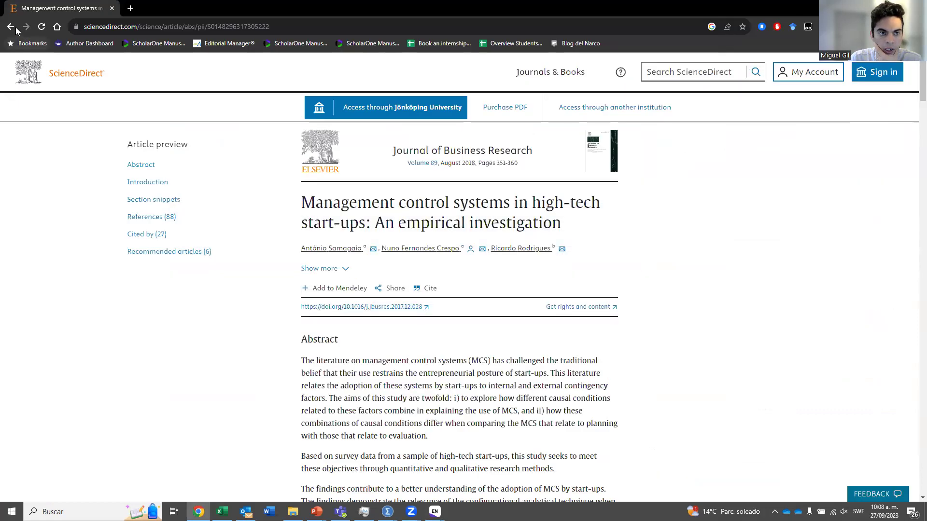
# Step: Open the Emerald Insight article from the Google results and try its RIS download, cancelling the save
pyautogui.click(10, 27)
pyautogui.scroll(-8, 387, 341)
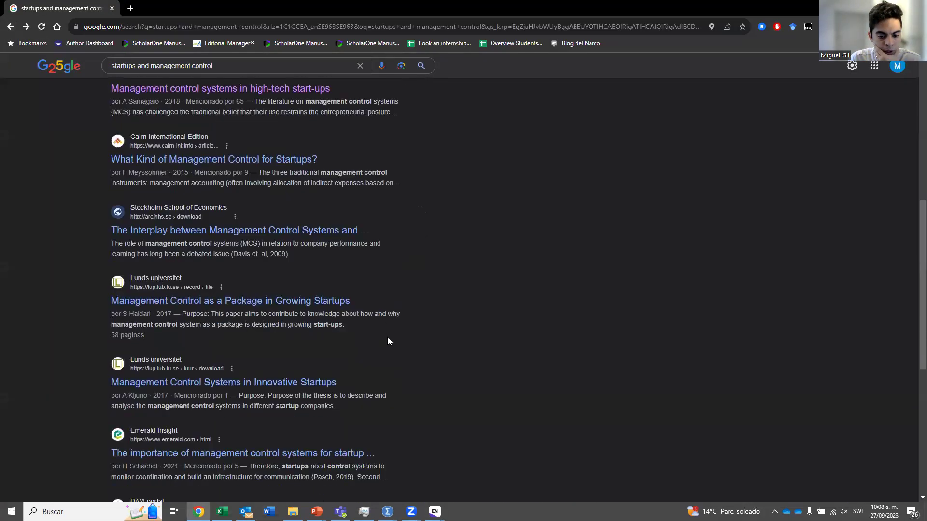
pyautogui.click(263, 295)
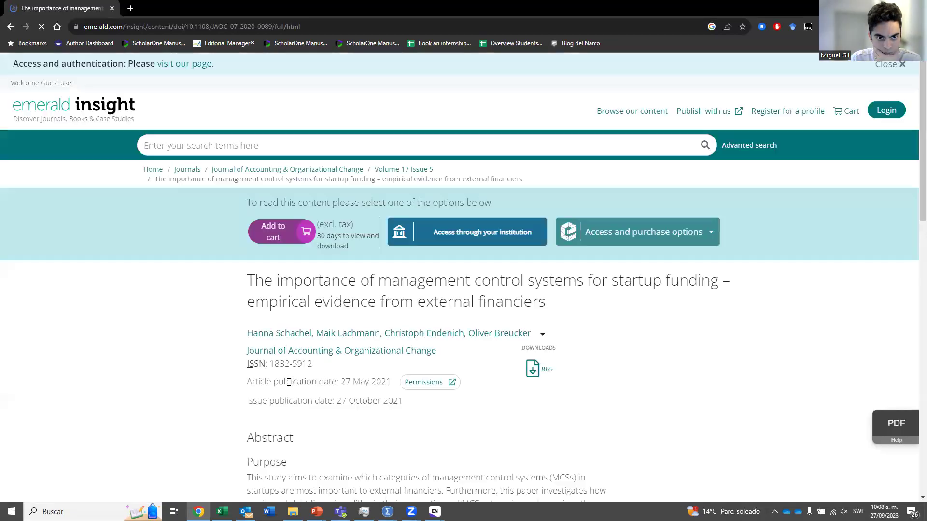
pyautogui.scroll(-10, 377, 300)
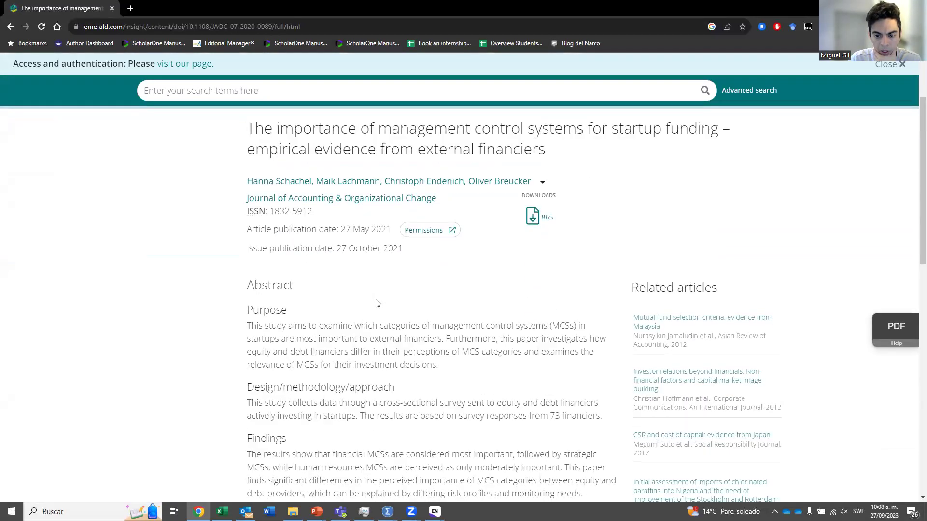
pyautogui.scroll(-5, 377, 303)
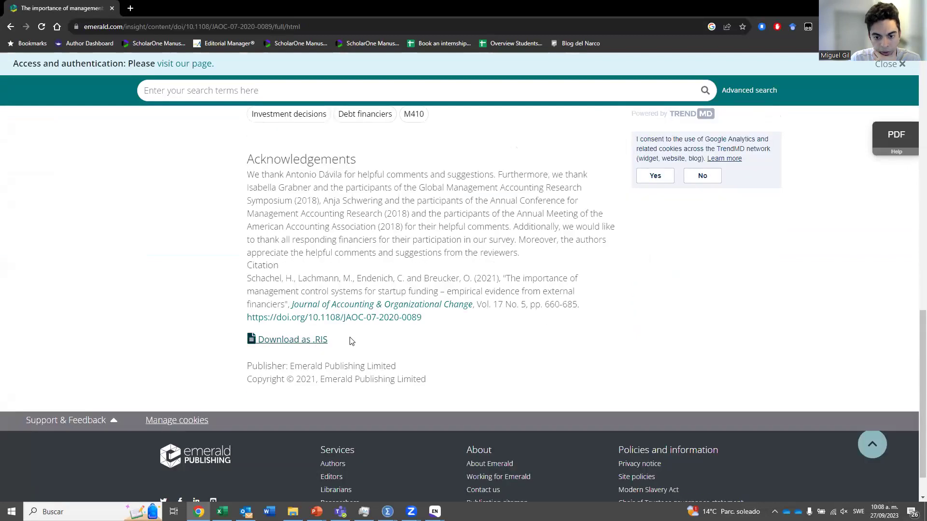
pyautogui.click(311, 341)
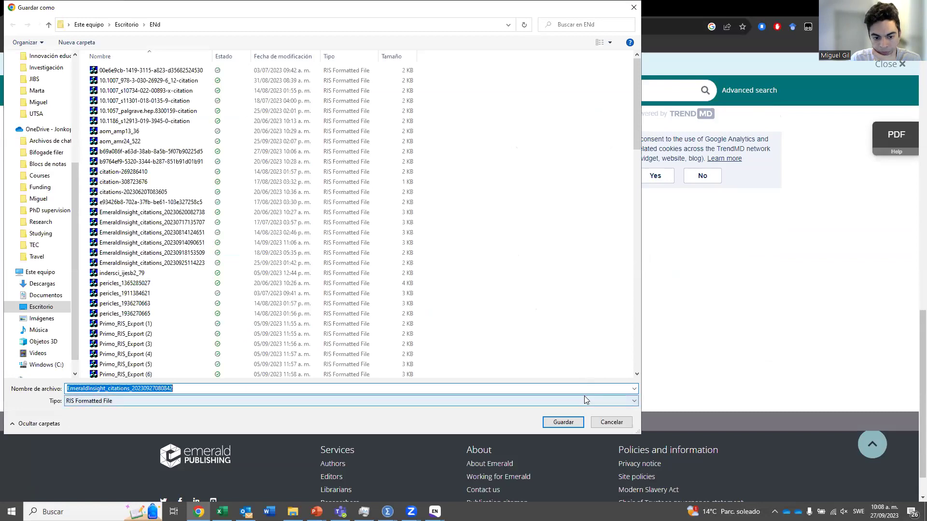
pyautogui.click(600, 425)
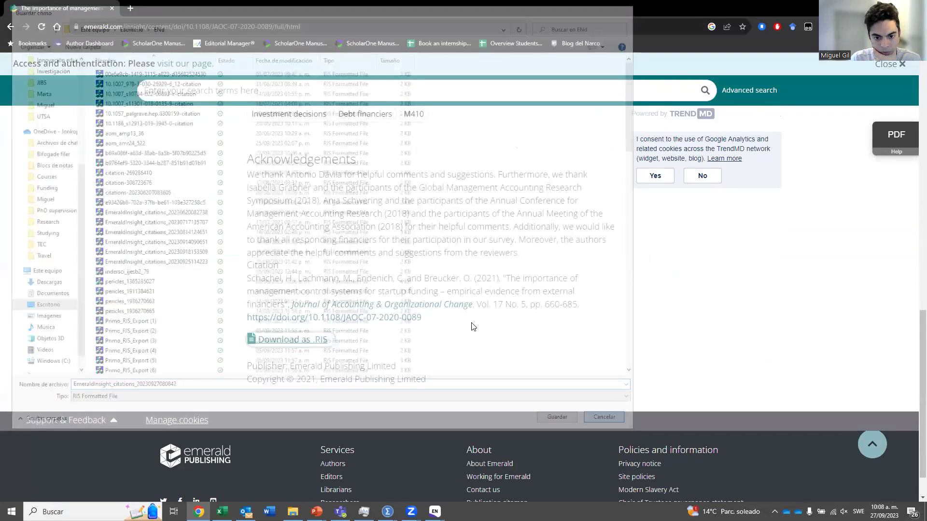
# Step: Save the article's RIS citation file and open it to import into EndNote
pyautogui.scroll(3, 472, 328)
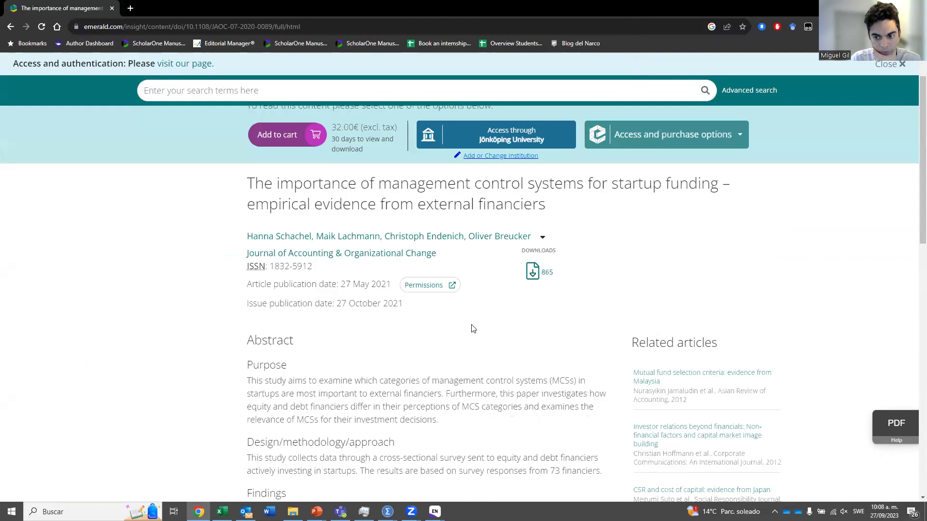
pyautogui.scroll(-5, 472, 329)
pyautogui.scroll(-7, 341, 383)
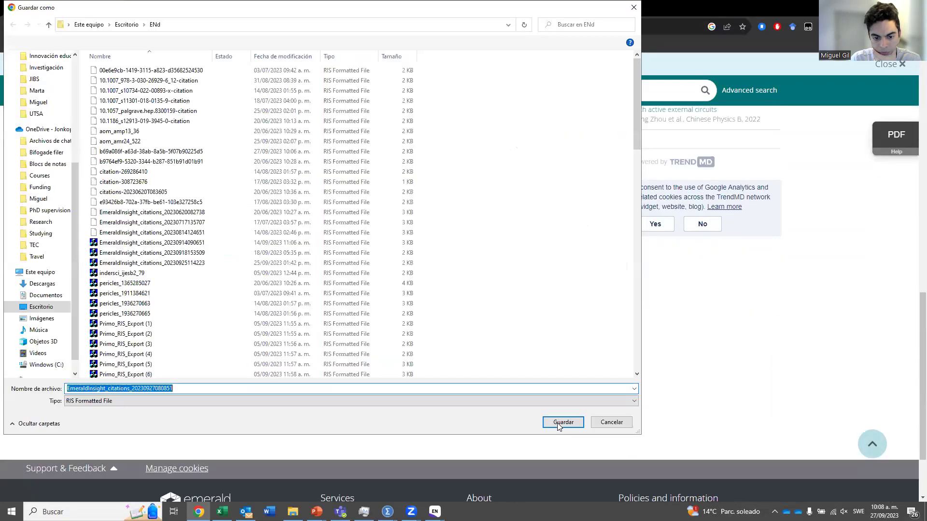
pyautogui.click(558, 422)
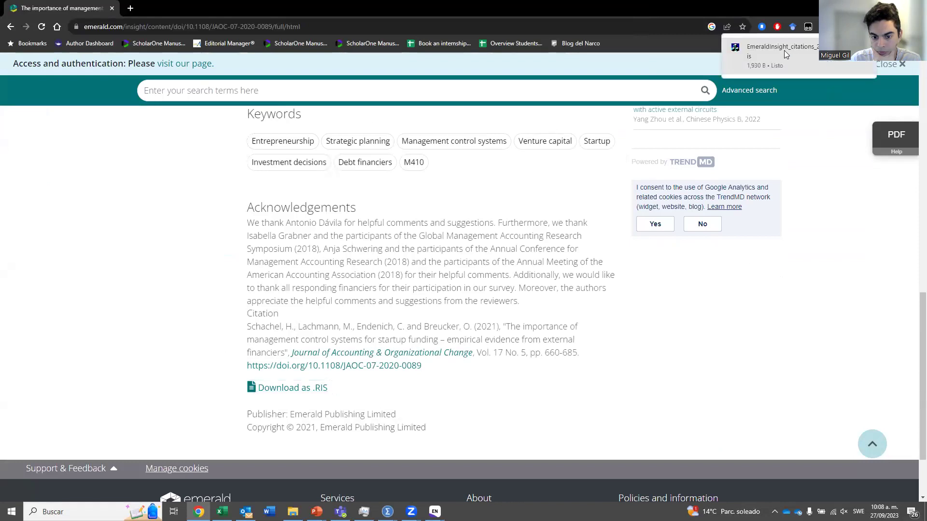
pyautogui.click(784, 50)
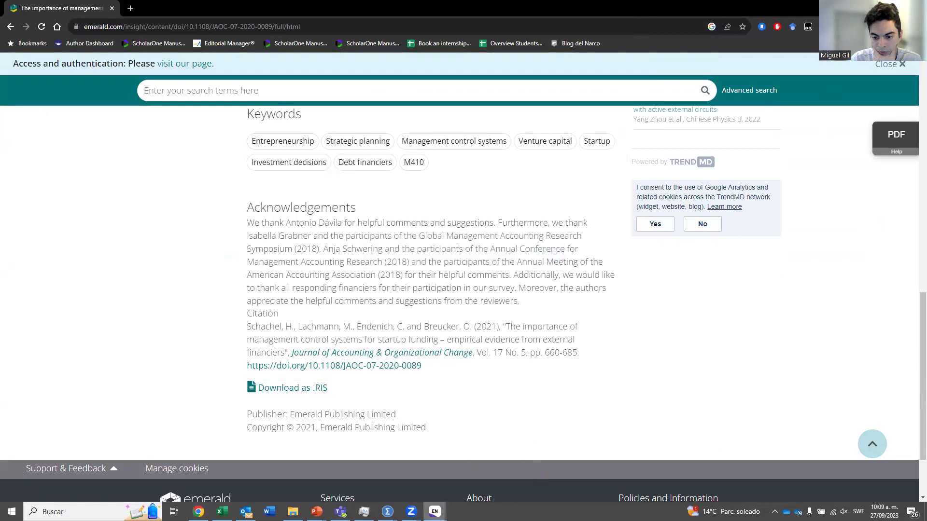
# Step: Show all references in the Test library and select the Schachel 2021 startup funding article
pyautogui.moveTo(435, 511)
pyautogui.click(442, 441)
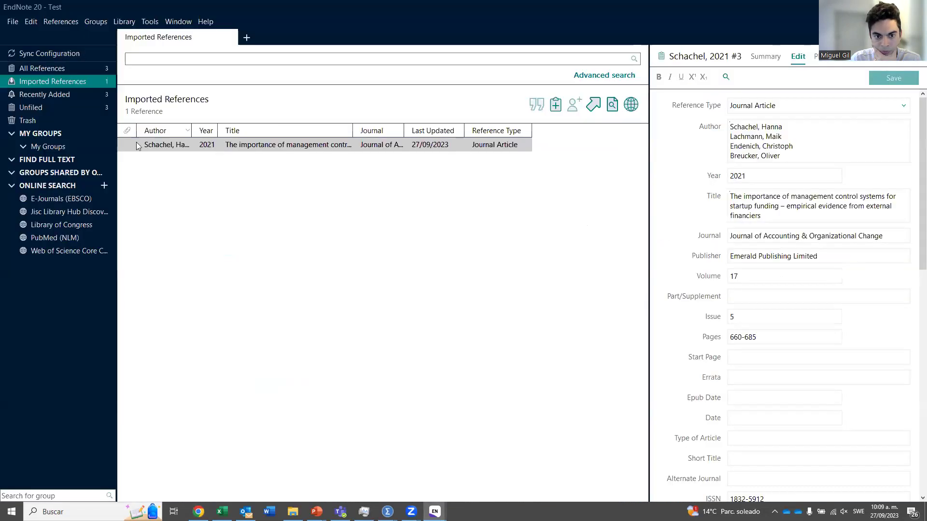
pyautogui.click(68, 70)
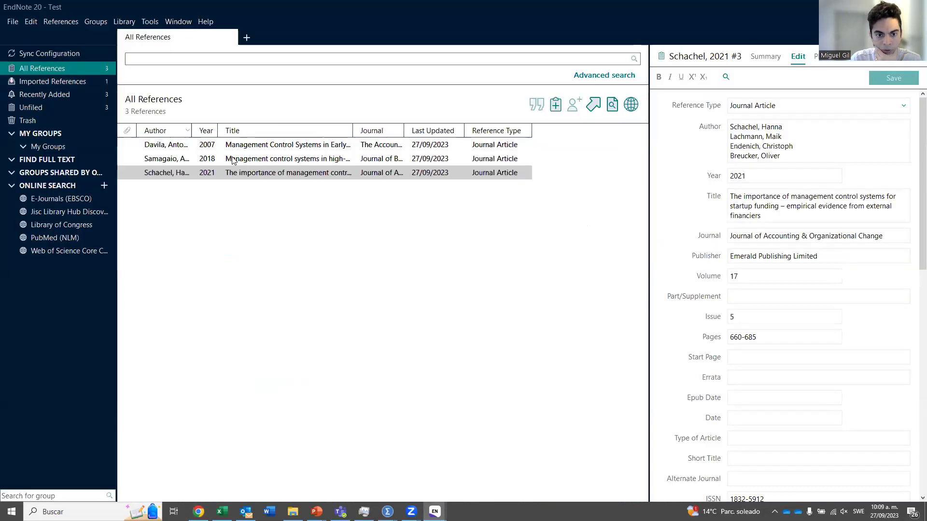
pyautogui.click(185, 172)
# Step: Review the article's fields in the Edit panel, then return to Chrome
pyautogui.scroll(-1, 791, 197)
pyautogui.scroll(-1, 791, 197)
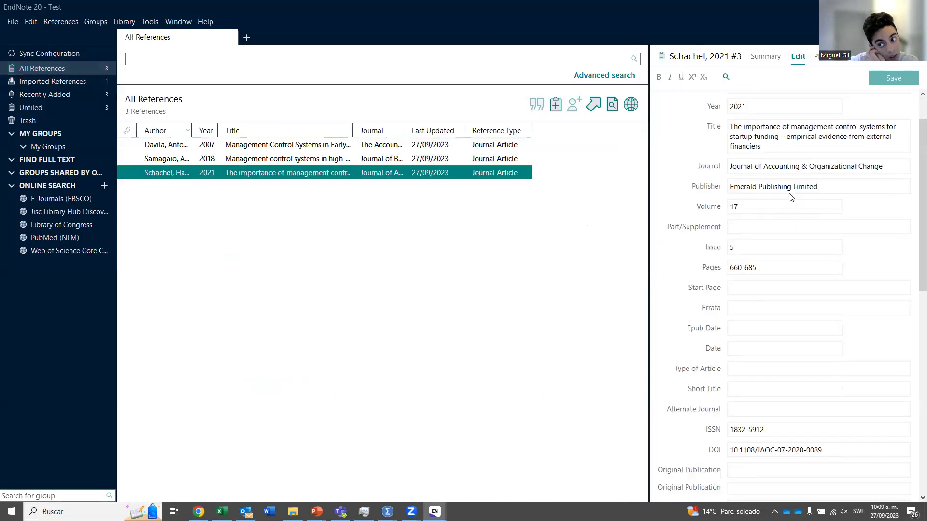
pyautogui.scroll(-1, 794, 198)
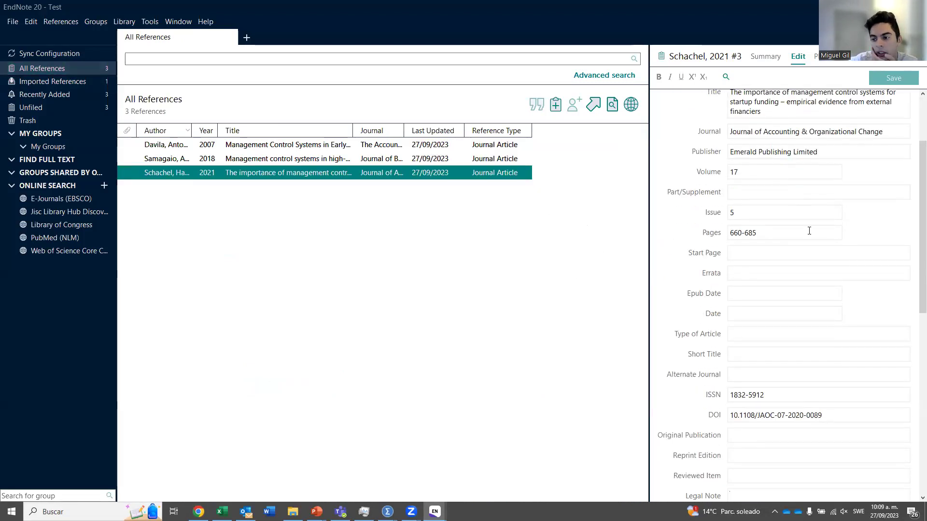
pyautogui.scroll(-6, 809, 231)
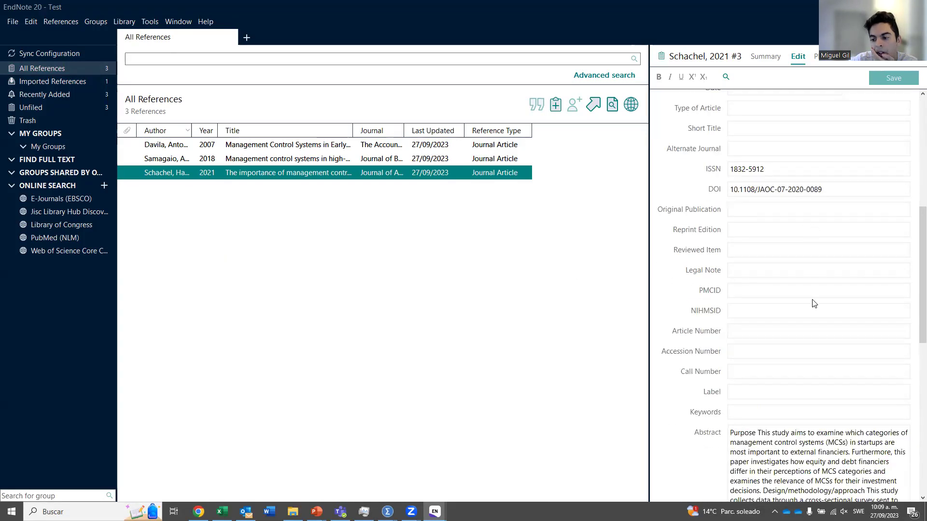
pyautogui.scroll(-13, 809, 231)
pyautogui.scroll(-1, 814, 308)
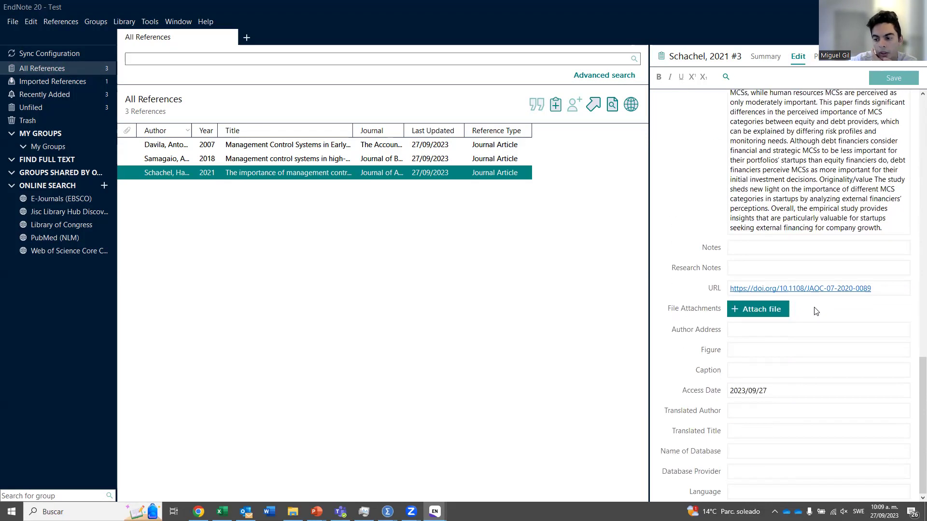
pyautogui.scroll(15, 822, 349)
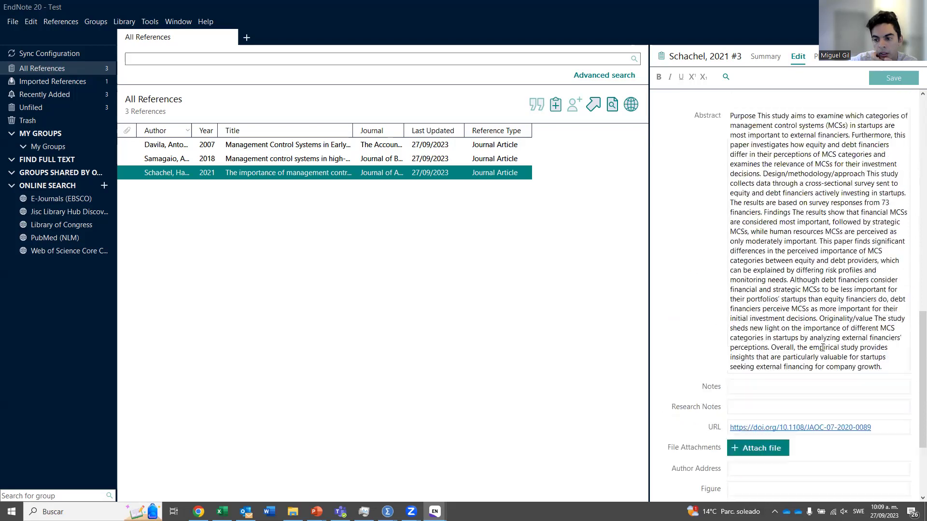
pyautogui.scroll(3, 824, 351)
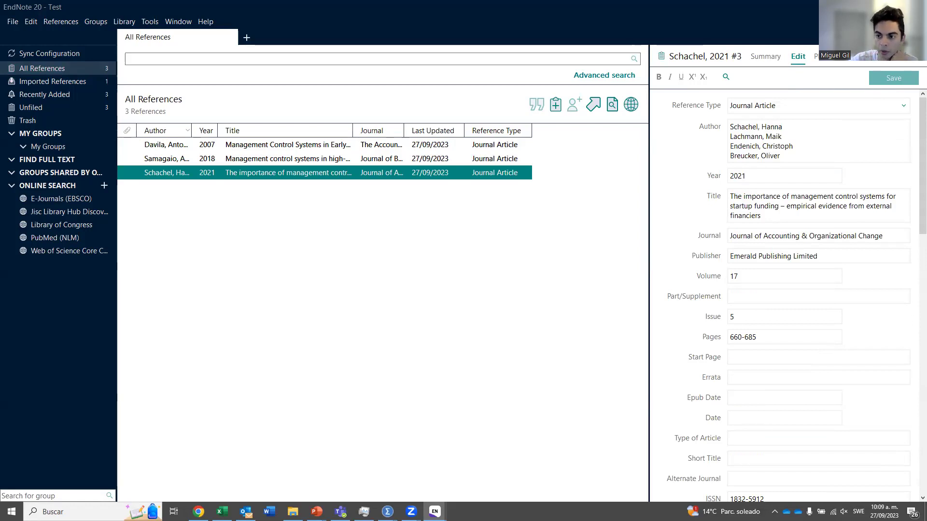
pyautogui.hotkey('alt', 'Tab')
# Step: Open the Taylor & Francis business-incubated start-ups article from Google results page 2
pyautogui.hotkey('alt', 'Left')
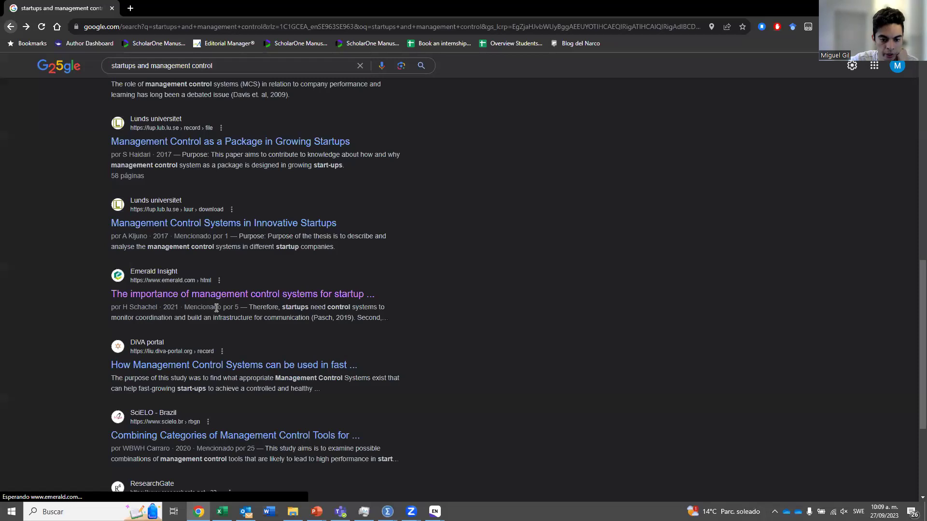
pyautogui.click(331, 420)
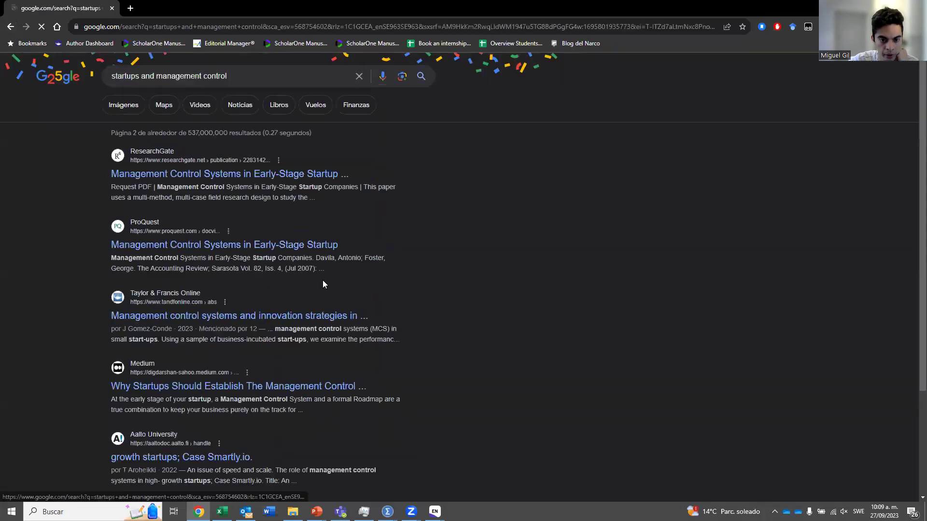
pyautogui.click(255, 316)
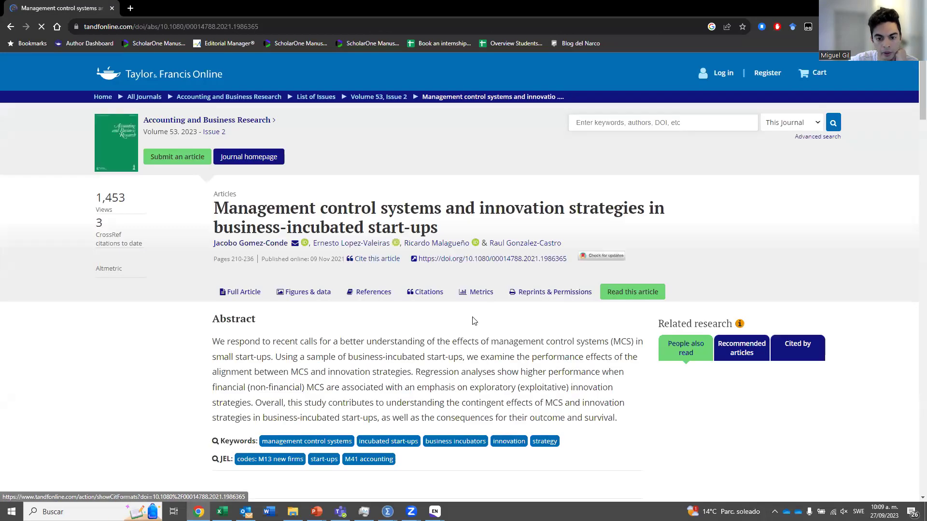
# Step: Download and save the article's RIS citation with abstract, importing it into the EndNote Test library
pyautogui.scroll(-2, 475, 323)
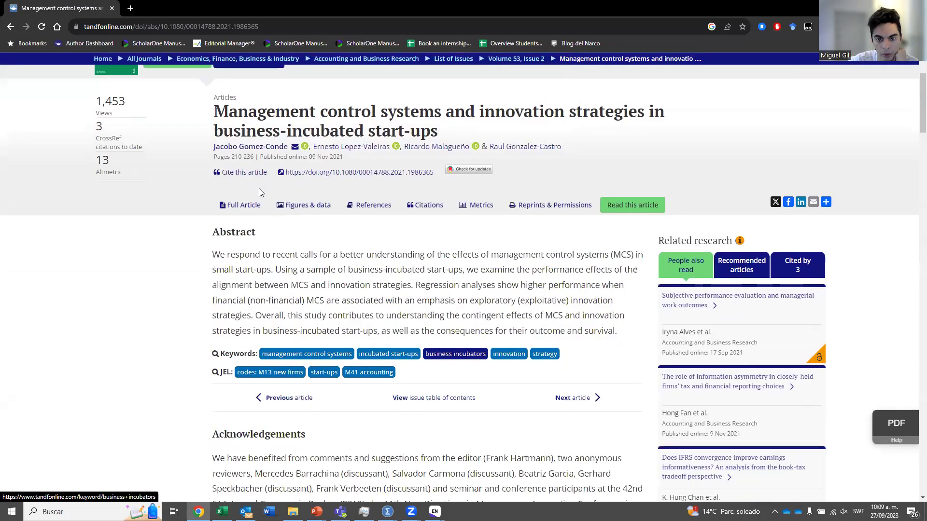
pyautogui.click(252, 174)
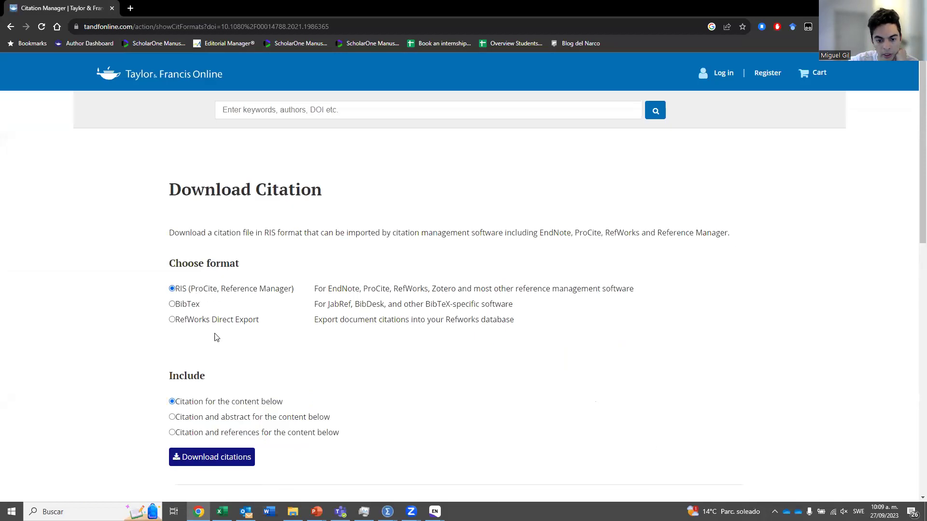
pyautogui.click(243, 462)
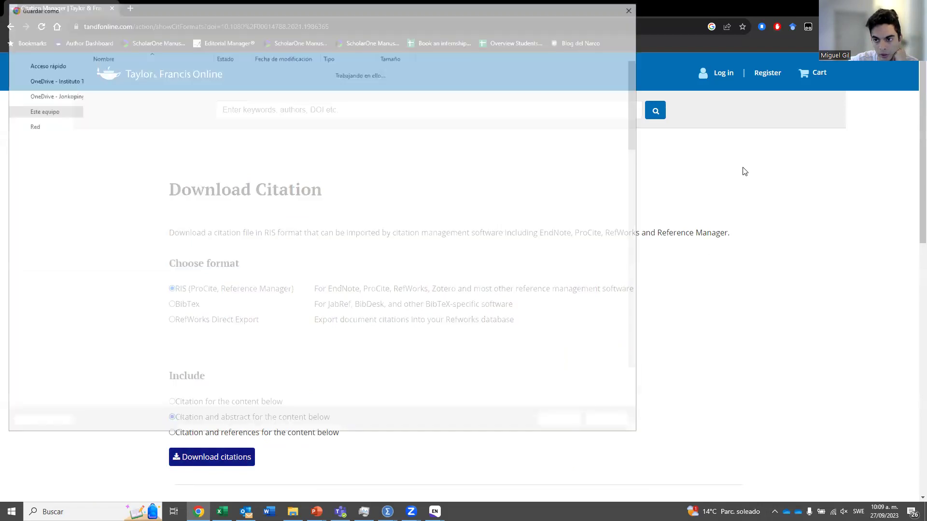
pyautogui.click(553, 424)
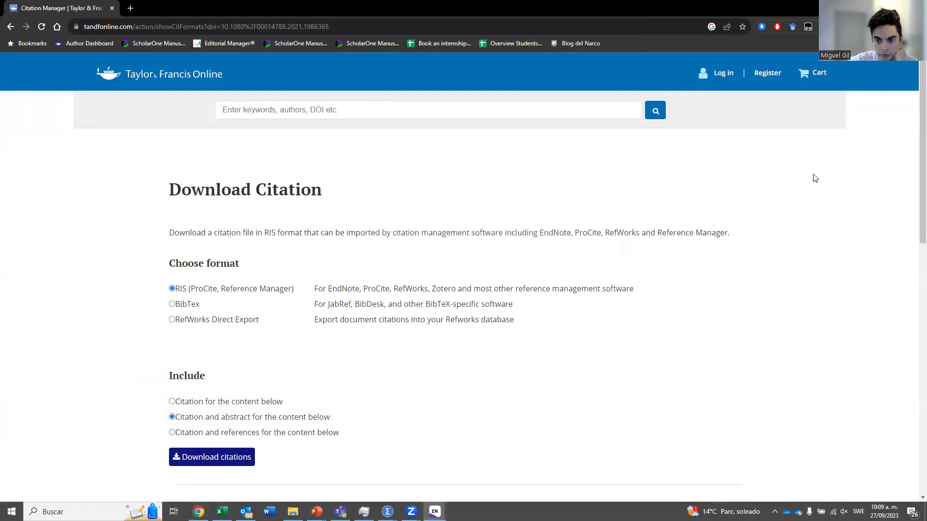
pyautogui.moveTo(435, 512)
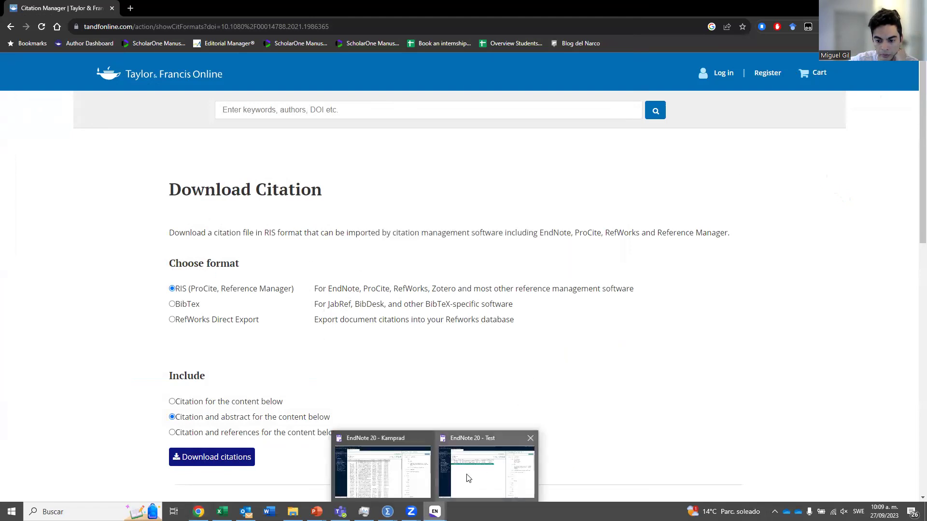
pyautogui.click(465, 478)
# Step: List all four Test library references and view the 2007 early-stage startup record
pyautogui.click(69, 69)
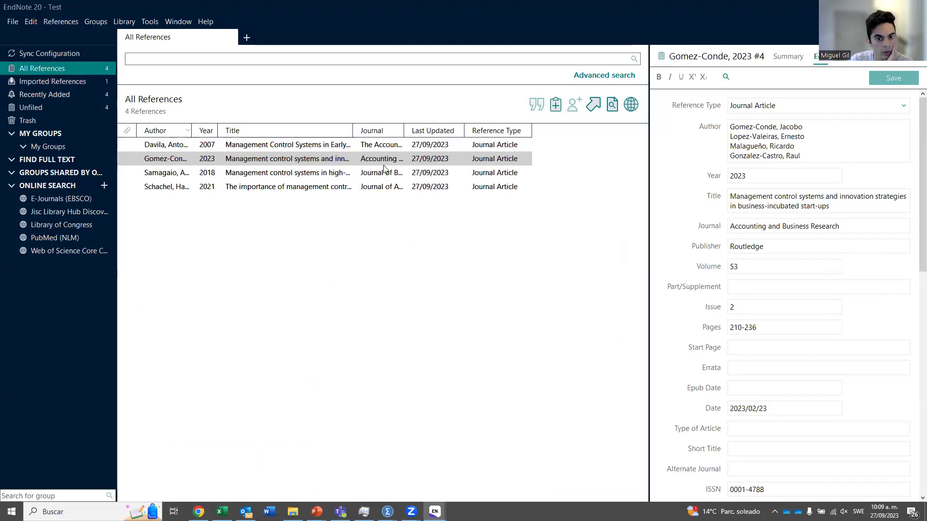
pyautogui.click(322, 147)
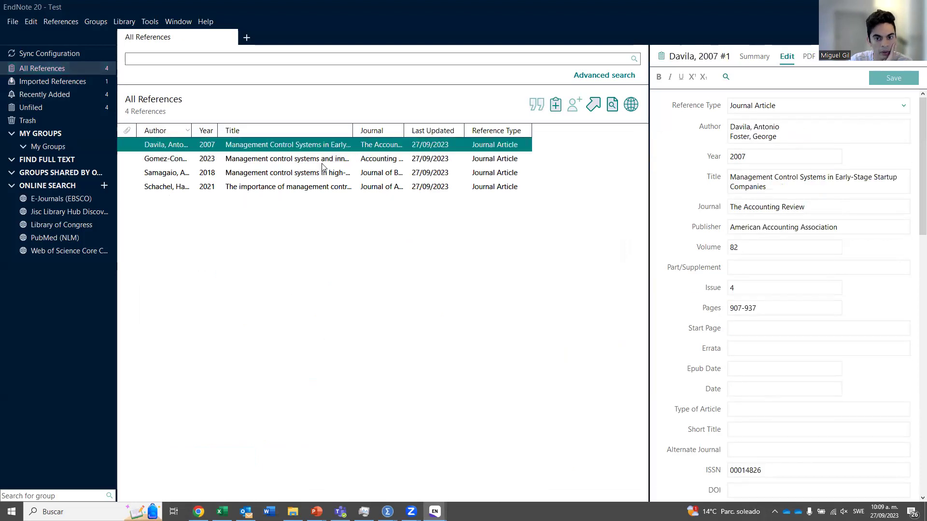
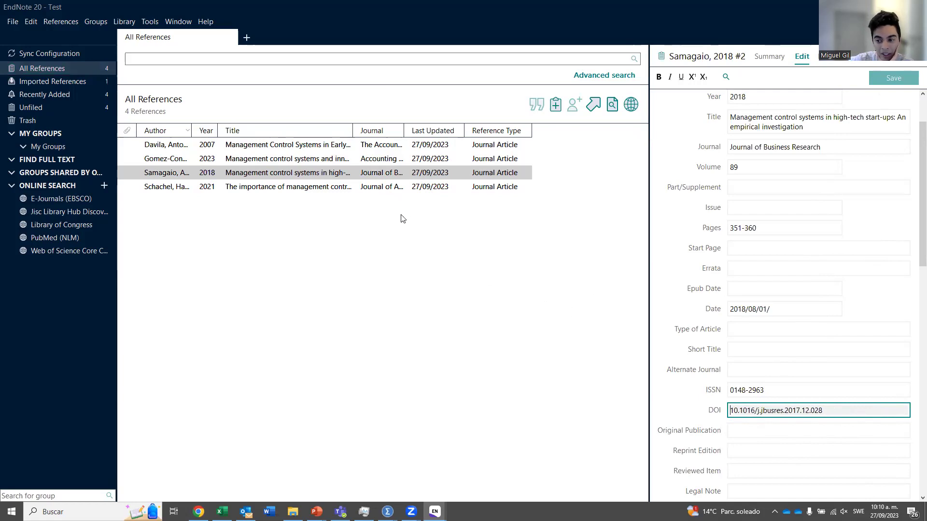
# Step: Copy the Davila 2007 article title from its EndNote reference details
pyautogui.click(382, 159)
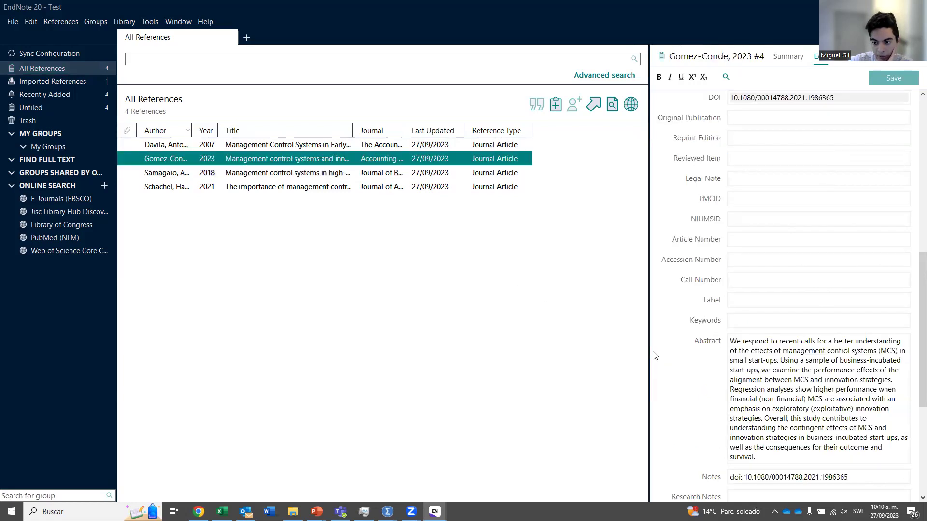
pyautogui.click(425, 145)
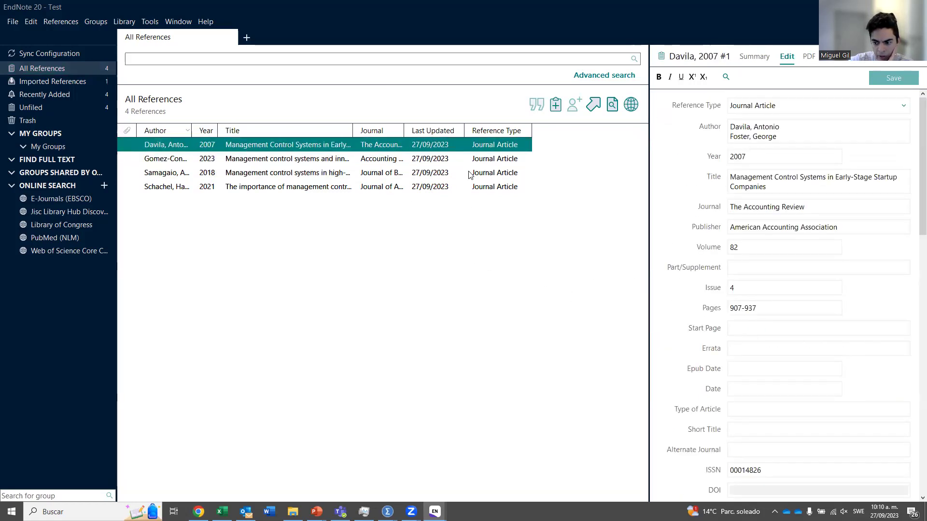
pyautogui.scroll(-1, 767, 440)
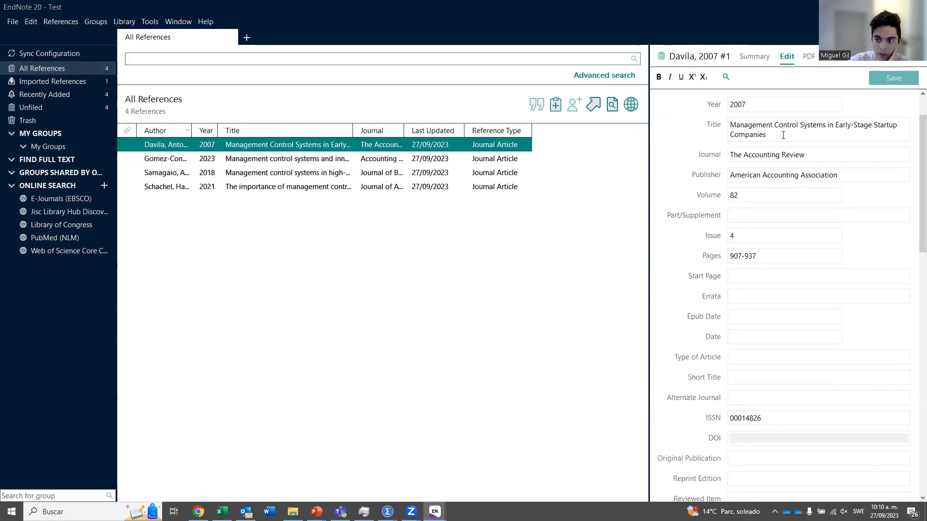
pyautogui.moveTo(783, 135); pyautogui.dragTo(731, 125)
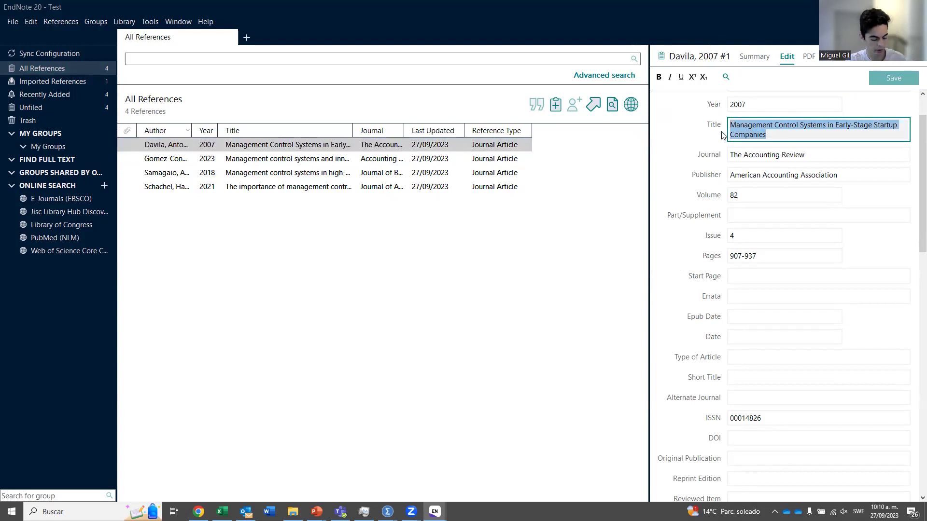
pyautogui.hotkey('ctrl', 'c')
# Step: Search the web in Chrome for the copied Davila article title
pyautogui.hotkey('alt', 'Tab')
pyautogui.click(293, 28)
pyautogui.hotkey('ctrl', 'v')
pyautogui.press('Return')
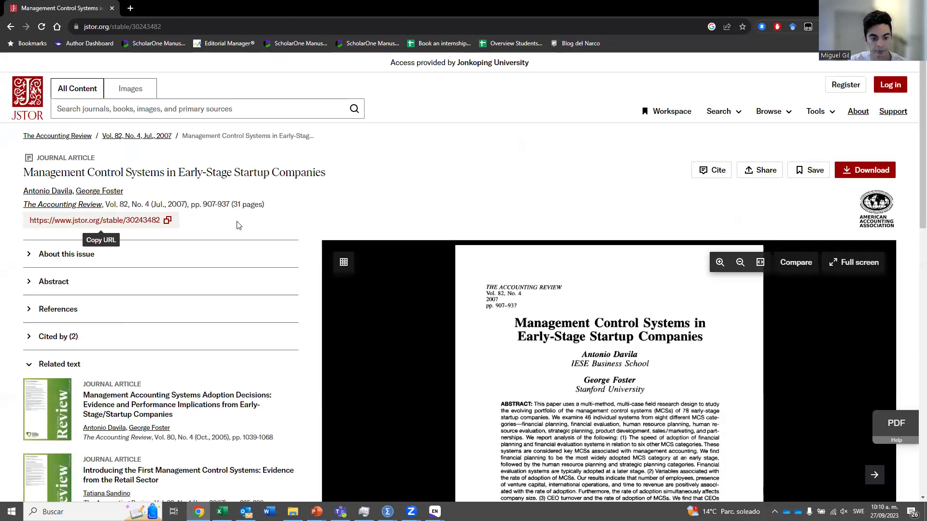
pyautogui.click(713, 170)
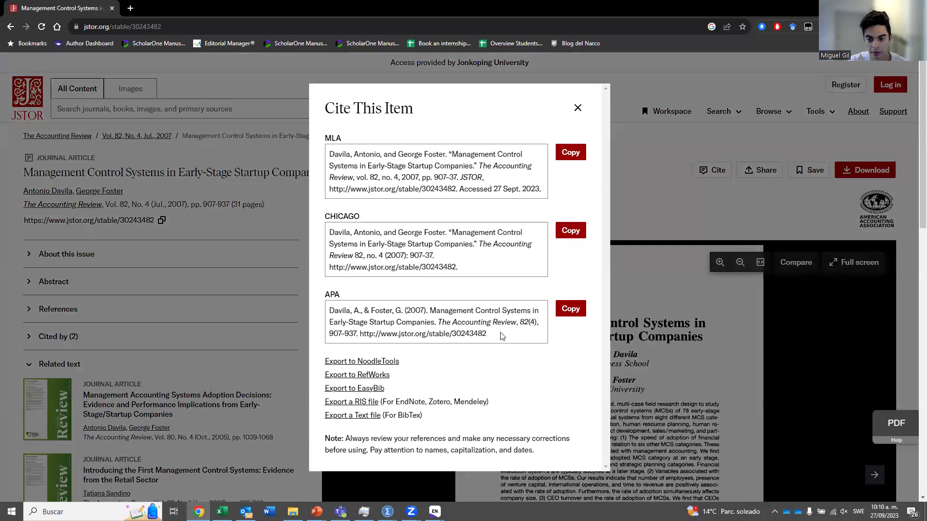
pyautogui.click(578, 107)
pyautogui.scroll(-5, 298, 233)
pyautogui.scroll(-5, 298, 237)
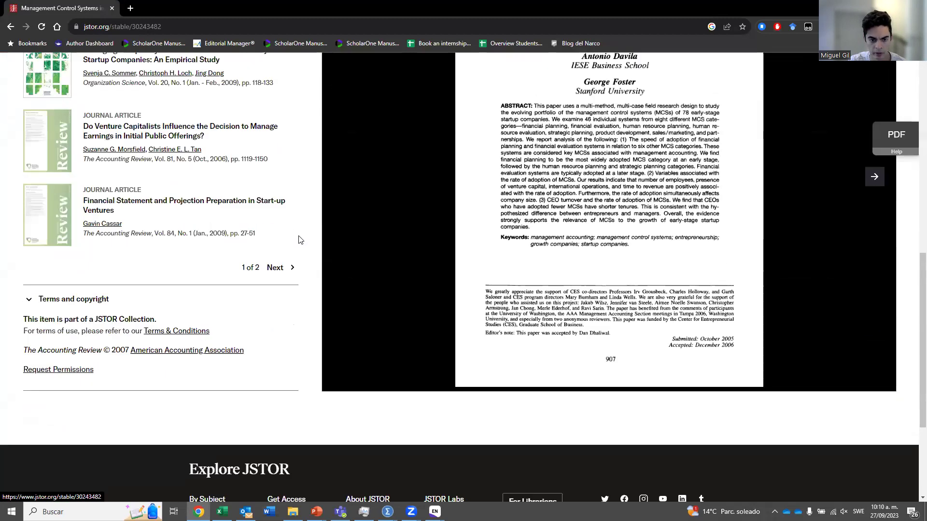
pyautogui.scroll(10, 299, 244)
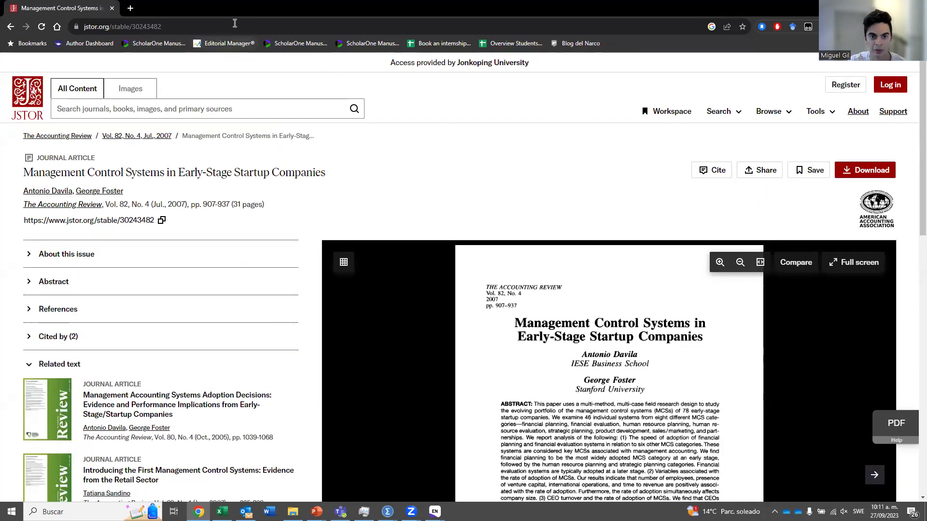
# Step: Search Google in a new tab for 'find doi' and go to the Crossref website
pyautogui.click(127, 9)
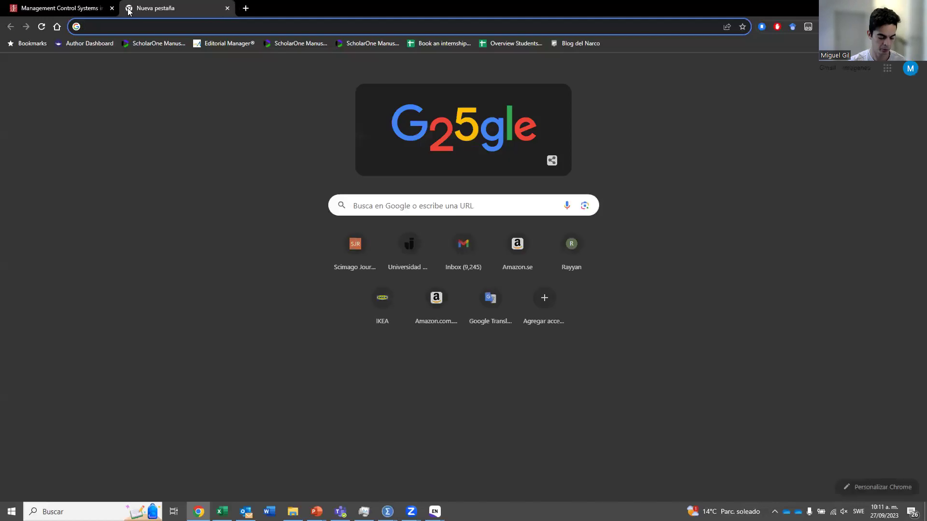
pyautogui.write('find doi')
pyautogui.press('Return')
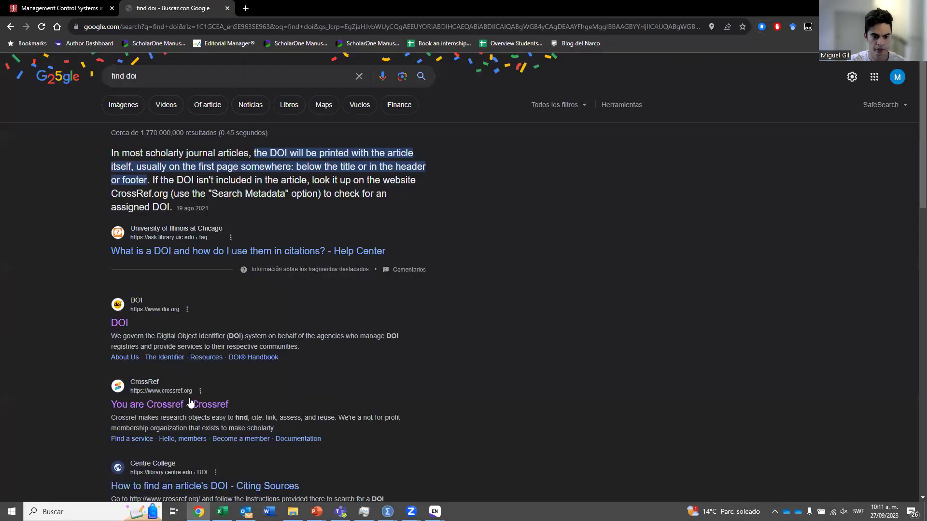
pyautogui.scroll(-1, 198, 403)
pyautogui.click(200, 355)
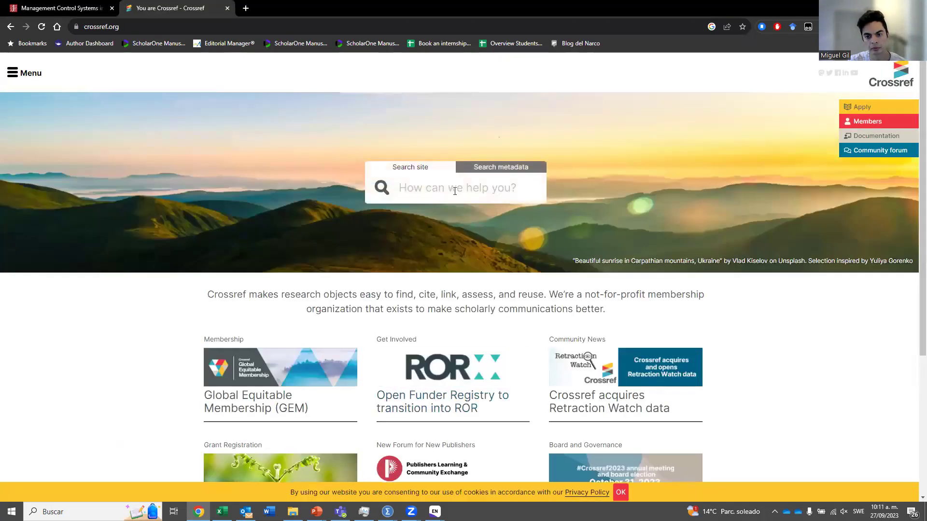
# Step: Run a Crossref metadata search for the Davila title and grab DOI 10.2308/accr.2007.82.4.907
pyautogui.hotkey('ctrl', 'v')
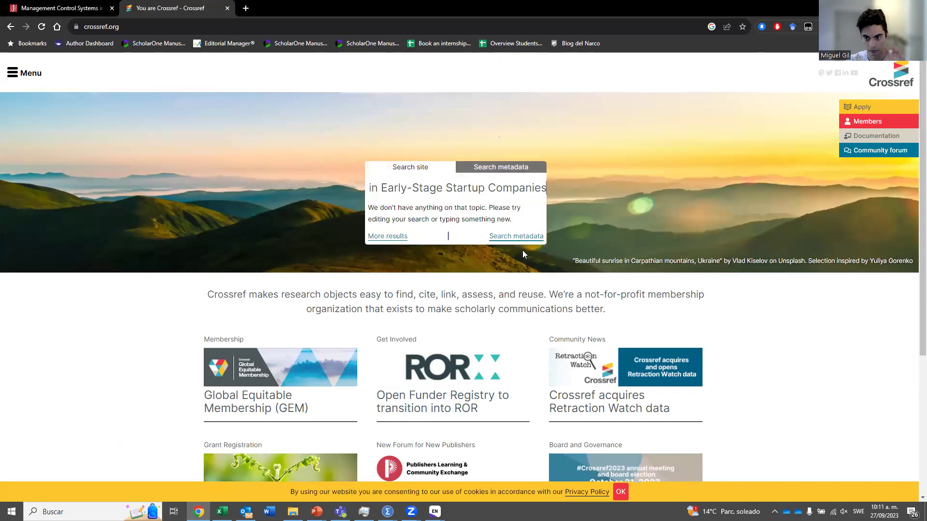
pyautogui.click(505, 169)
pyautogui.press('Down')
pyautogui.press('Down')
pyautogui.hotkey('ctrl', 'v')
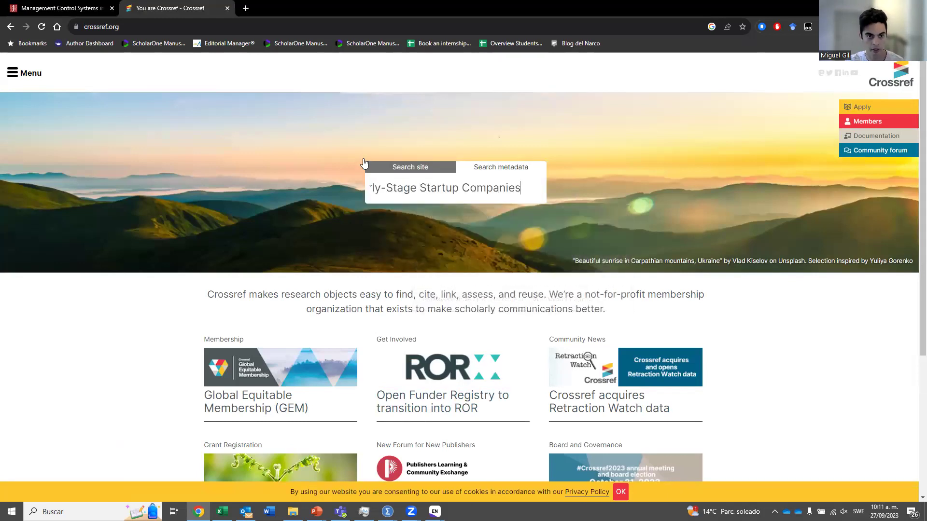
pyautogui.press('Return')
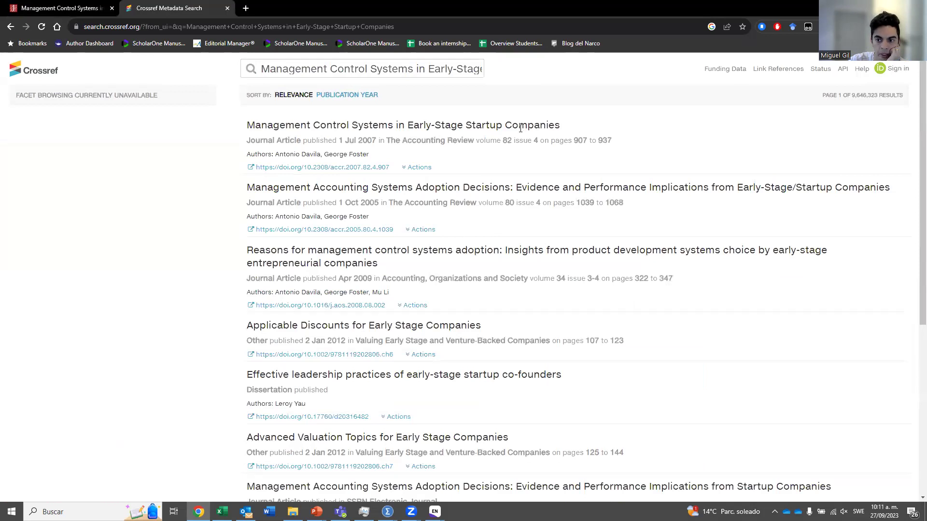
pyautogui.moveTo(391, 167); pyautogui.dragTo(303, 168)
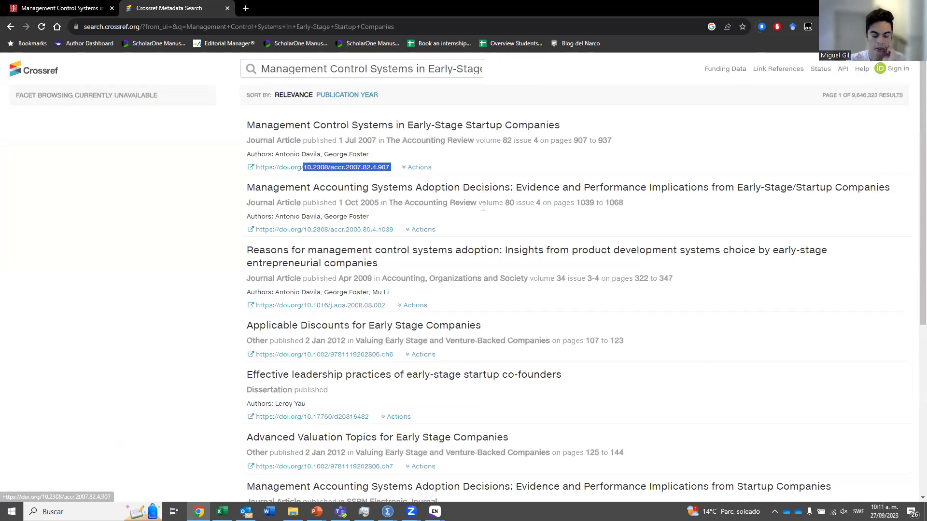
pyautogui.hotkey('alt', 'Tab')
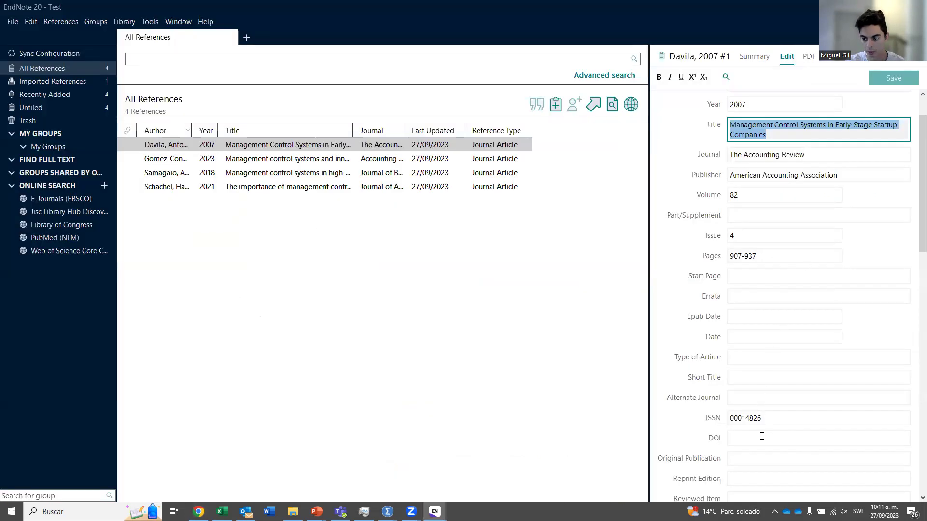
# Step: Paste DOI 10.2308/accr.2007.82.4.907 into the Davila reference and save it
pyautogui.click(761, 436)
pyautogui.hotkey('ctrl', 'v')
pyautogui.click(877, 79)
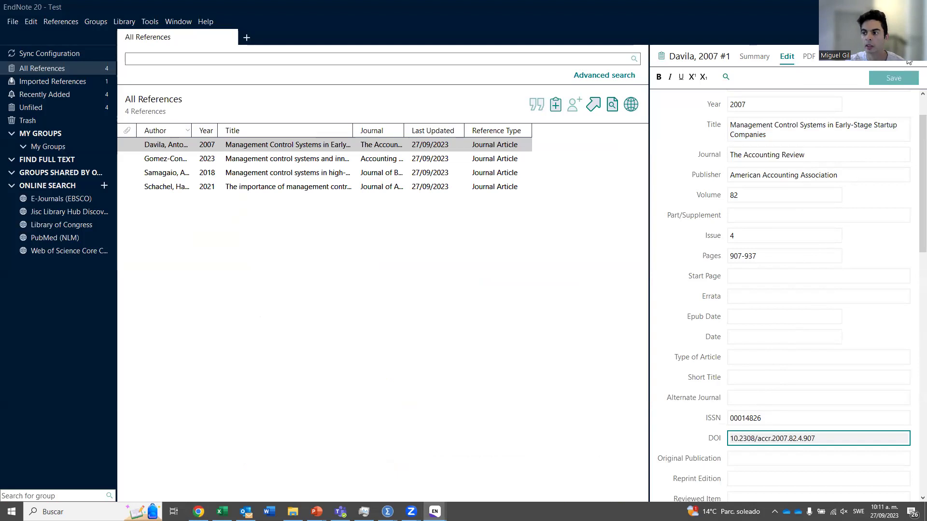
# Step: Review the Gomez-Conde, Samagaio and Schachel references, ending on Schachel's journal field
pyautogui.click(325, 156)
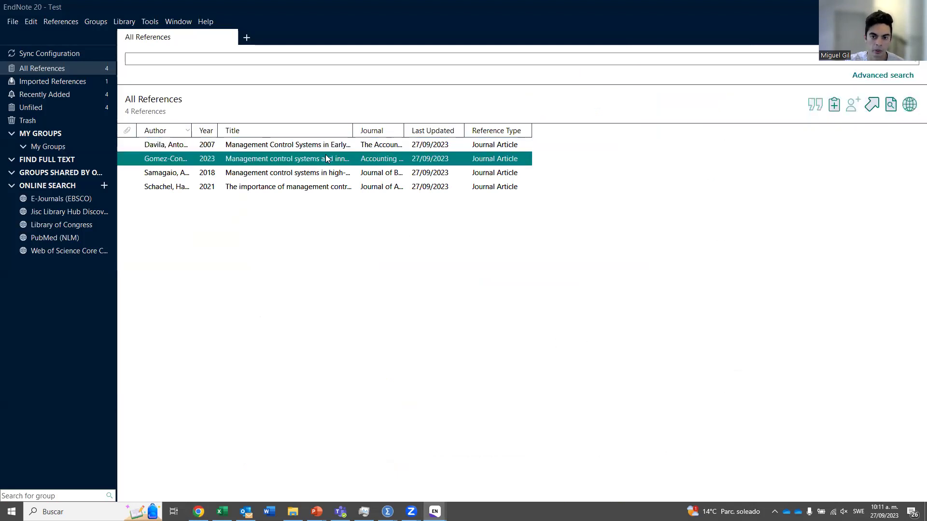
pyautogui.click(316, 145)
pyautogui.rightClick(316, 143)
pyautogui.click(265, 223)
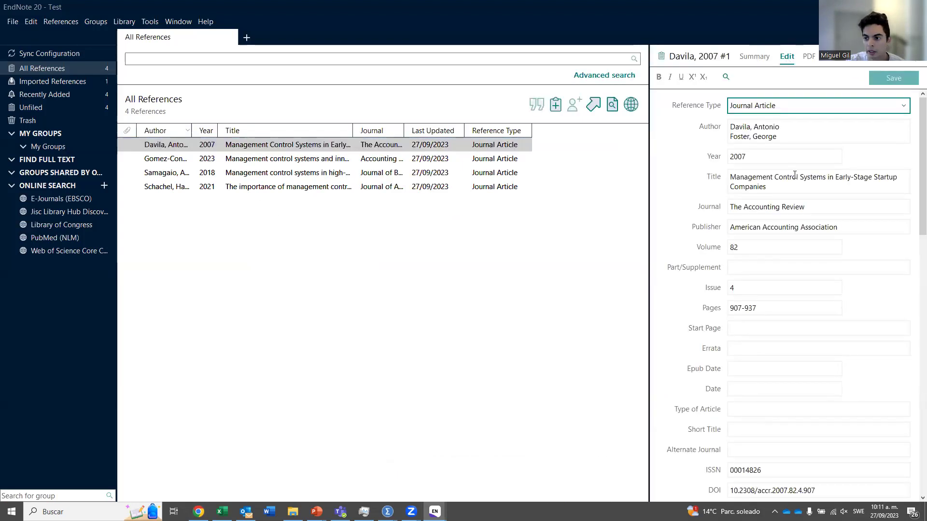
pyautogui.click(394, 158)
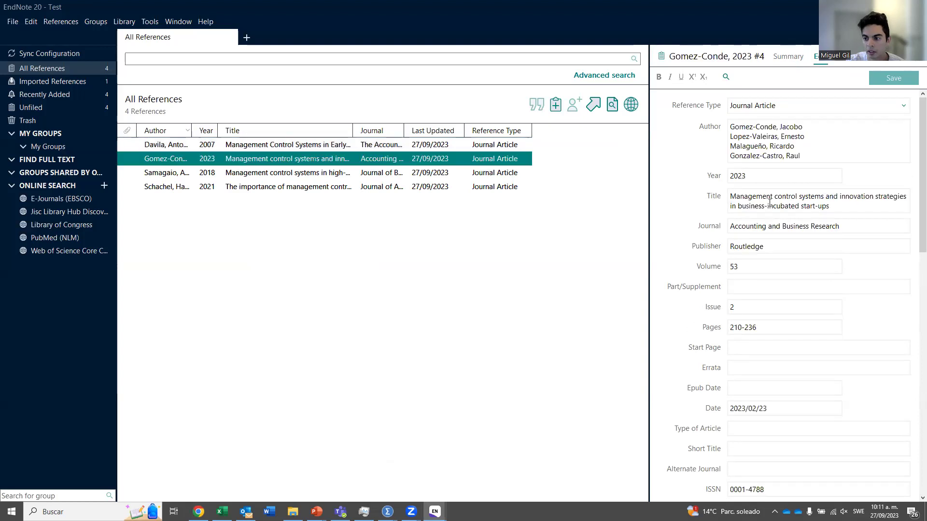
pyautogui.click(385, 174)
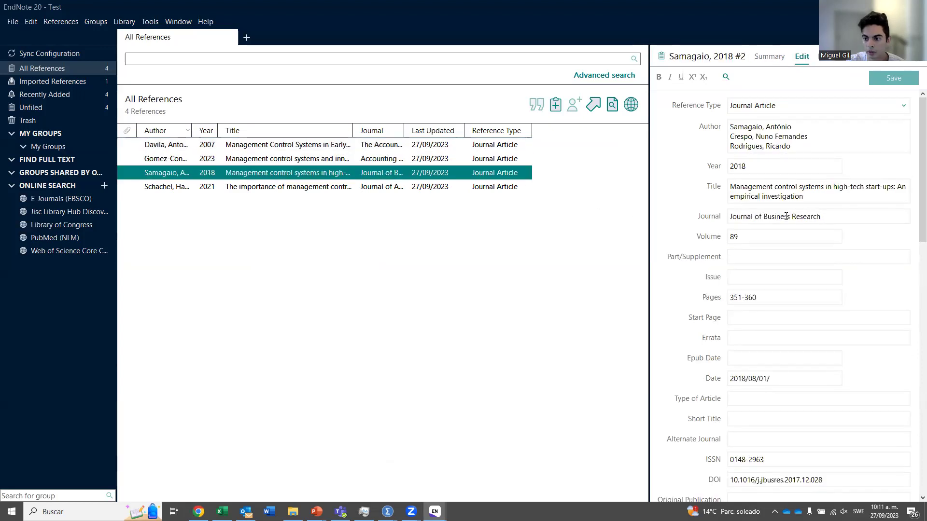
pyautogui.click(428, 188)
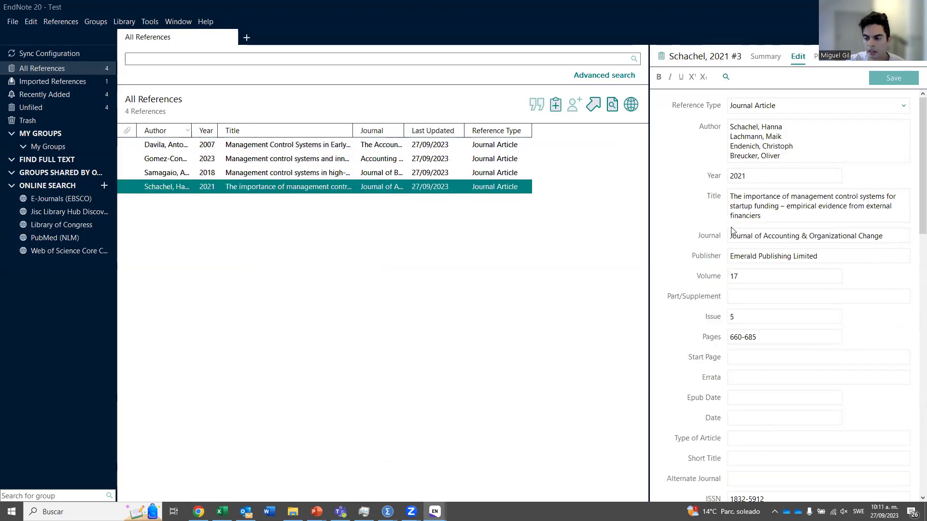
pyautogui.click(860, 236)
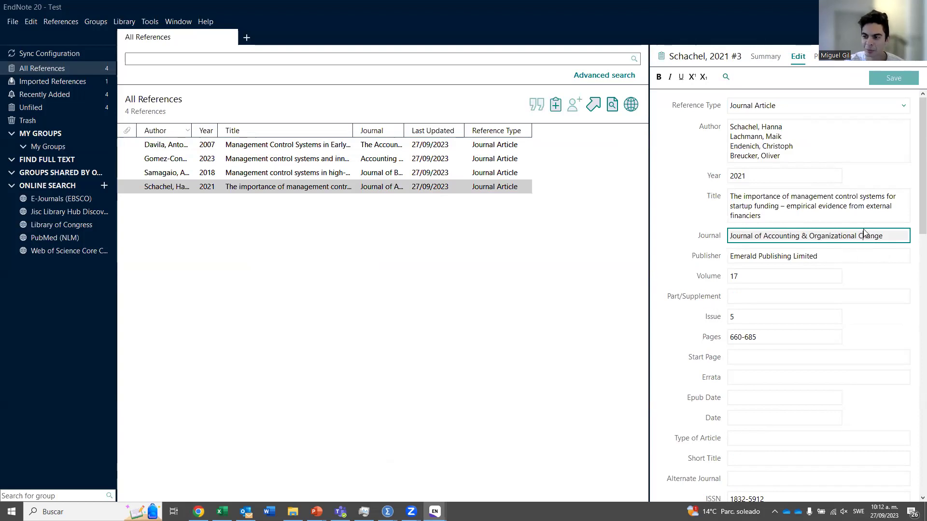
# Step: Cycle through the Samagaio, Gomez-Conde, Schachel and Davila references, checking their title fields
pyautogui.click(447, 174)
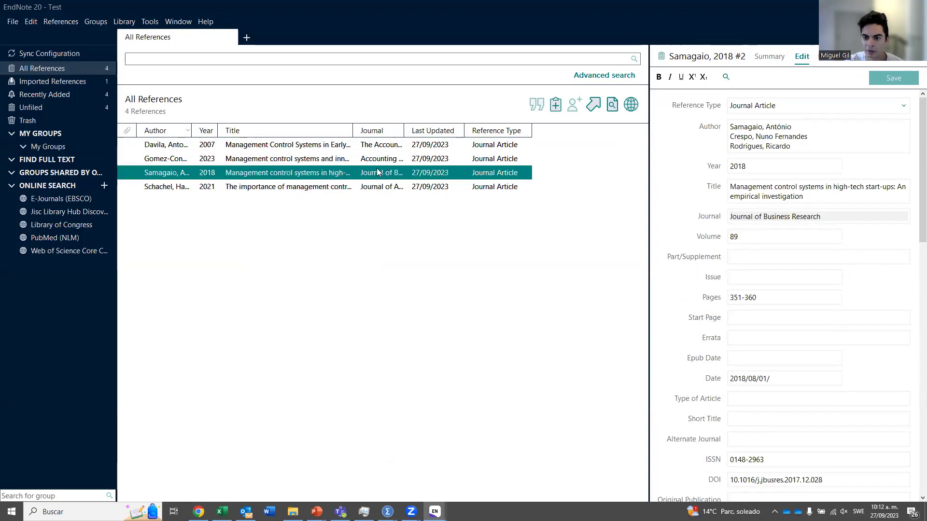
pyautogui.click(394, 159)
pyautogui.click(395, 187)
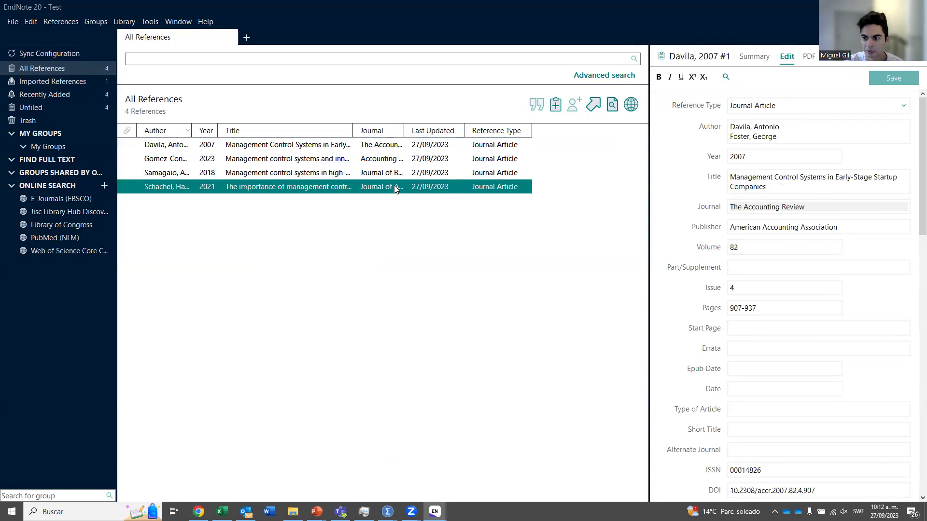
pyautogui.click(396, 146)
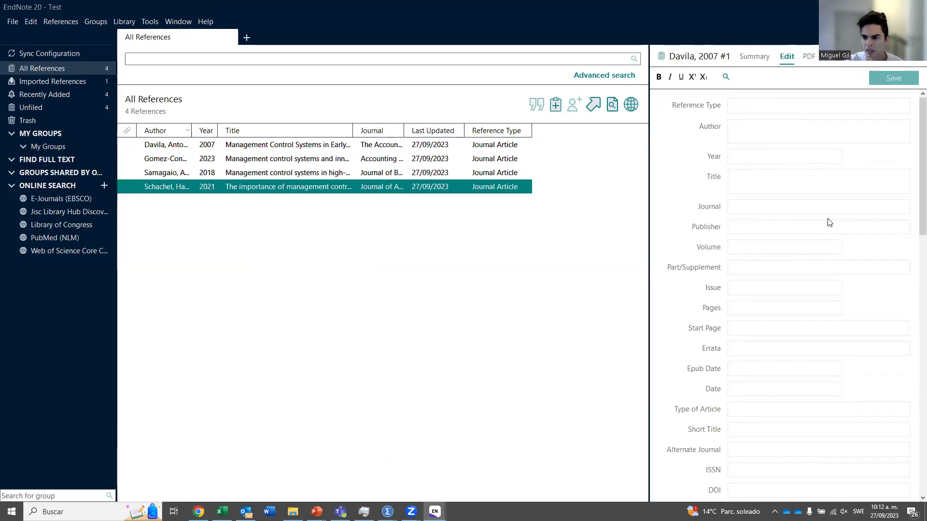
pyautogui.click(777, 177)
pyautogui.click(800, 177)
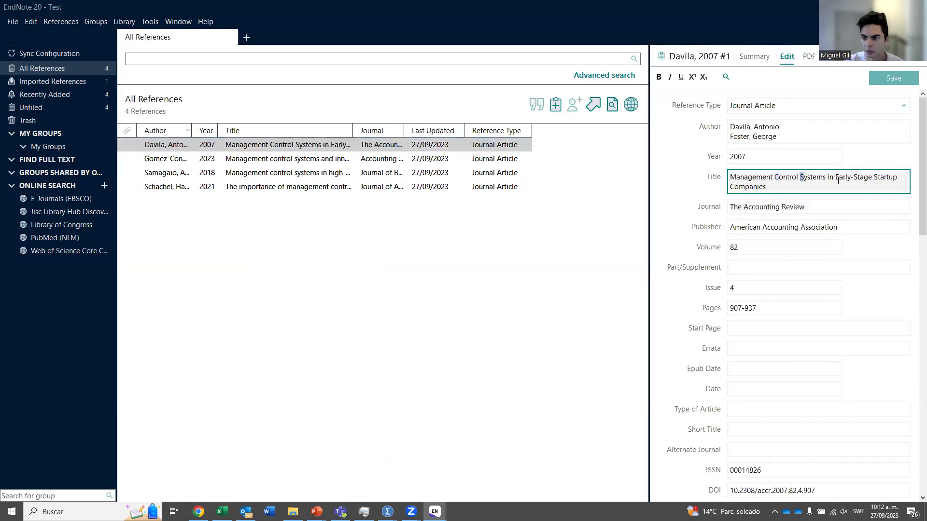
pyautogui.click(452, 160)
pyautogui.click(780, 196)
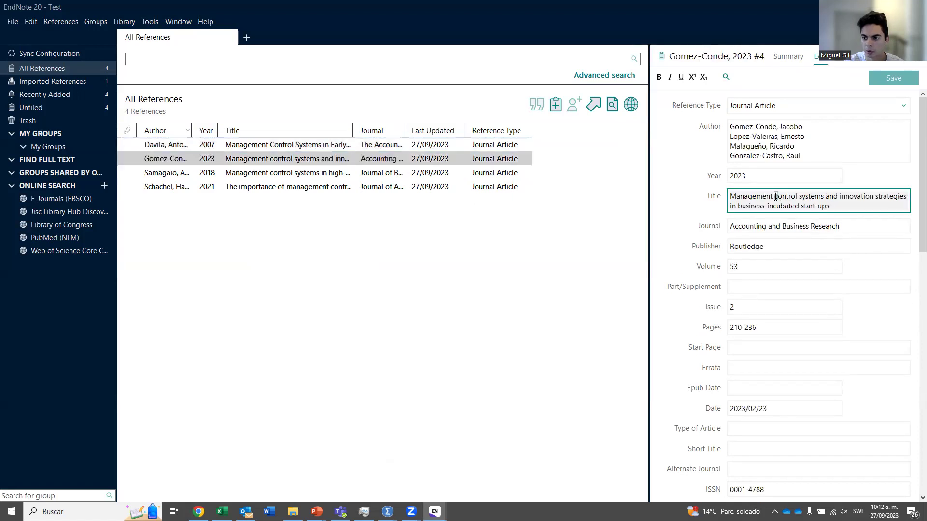
pyautogui.click(464, 177)
pyautogui.click(485, 193)
pyautogui.click(440, 147)
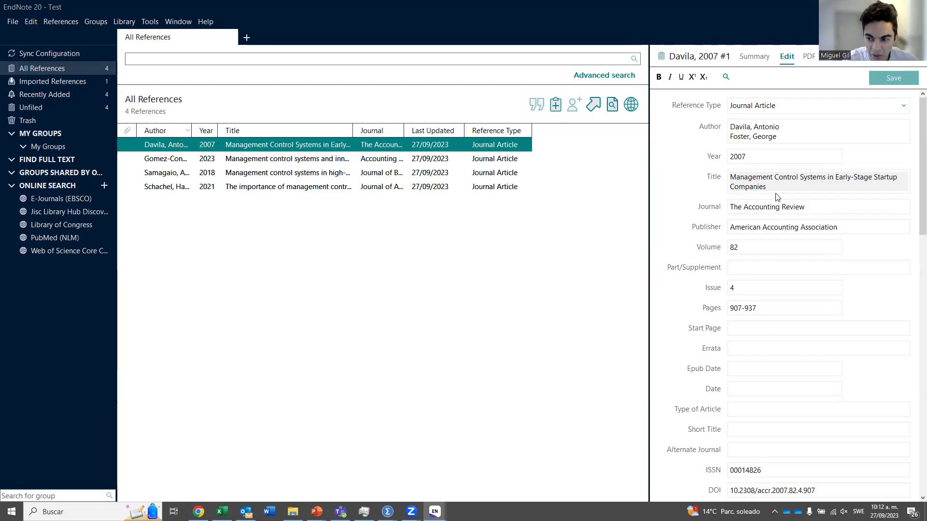
# Step: Recheck the Davila title, view Gomez-Conde and Samagaio, then minimize EndNote
pyautogui.click(778, 176)
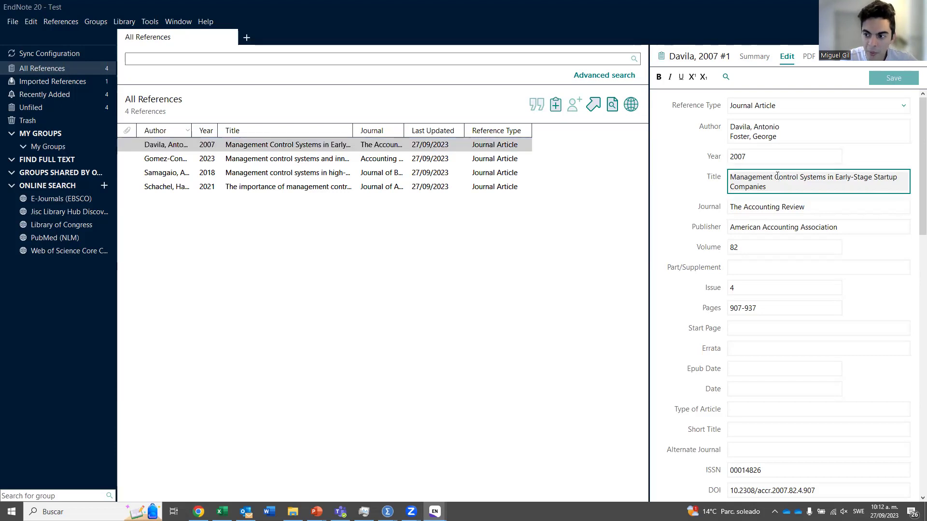
pyautogui.click(775, 187)
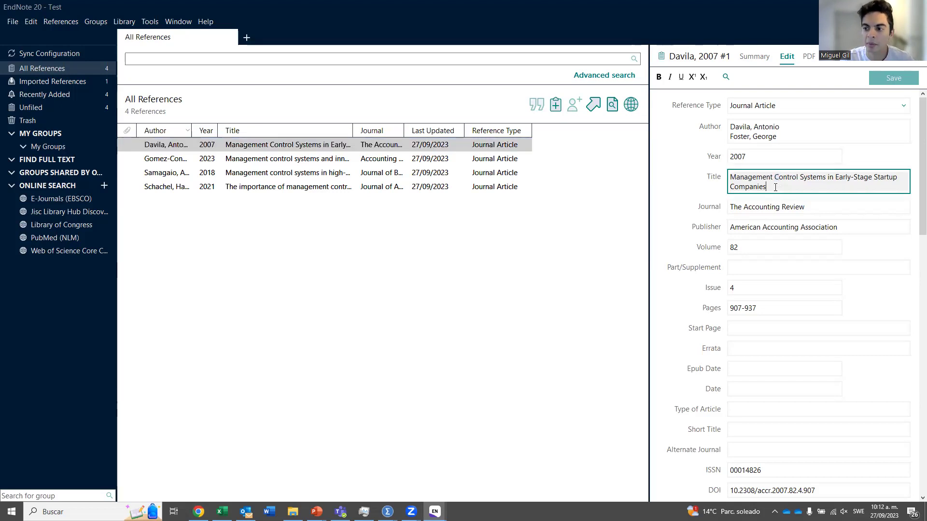
pyautogui.click(454, 163)
pyautogui.press('Down')
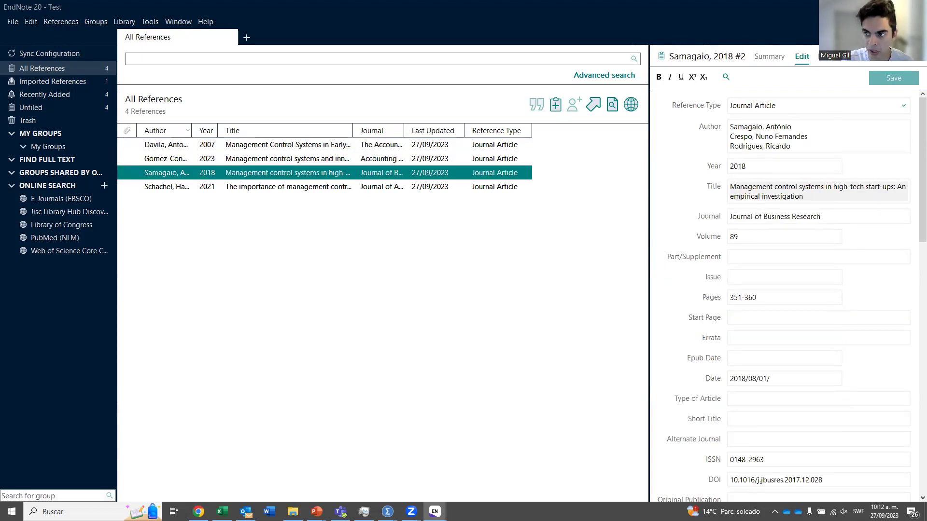
pyautogui.click(435, 512)
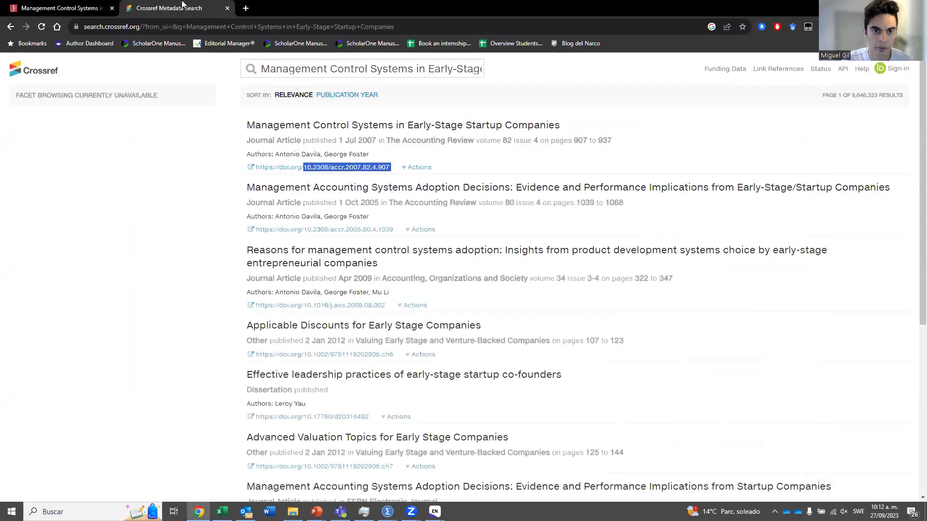
# Step: Close the Crossref search results tab
pyautogui.click(227, 8)
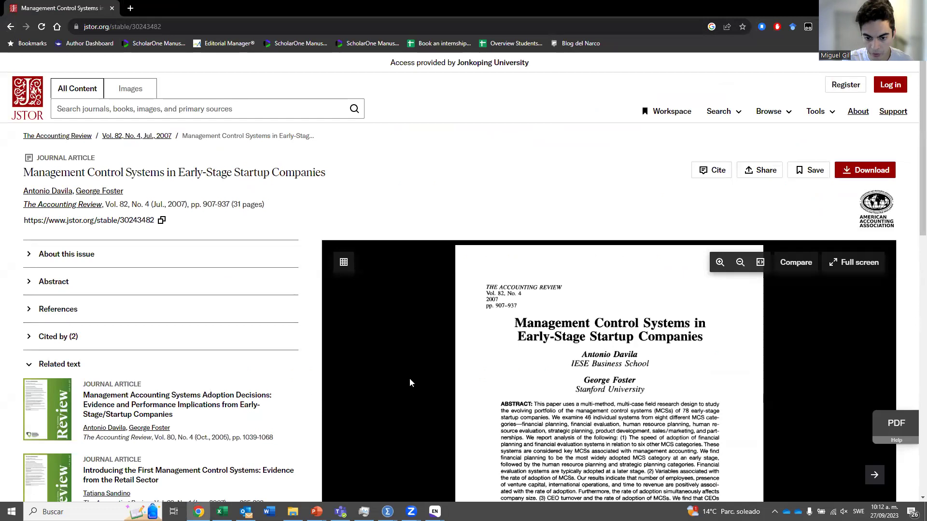
pyautogui.scroll(-2, 409, 378)
pyautogui.scroll(-2, 411, 378)
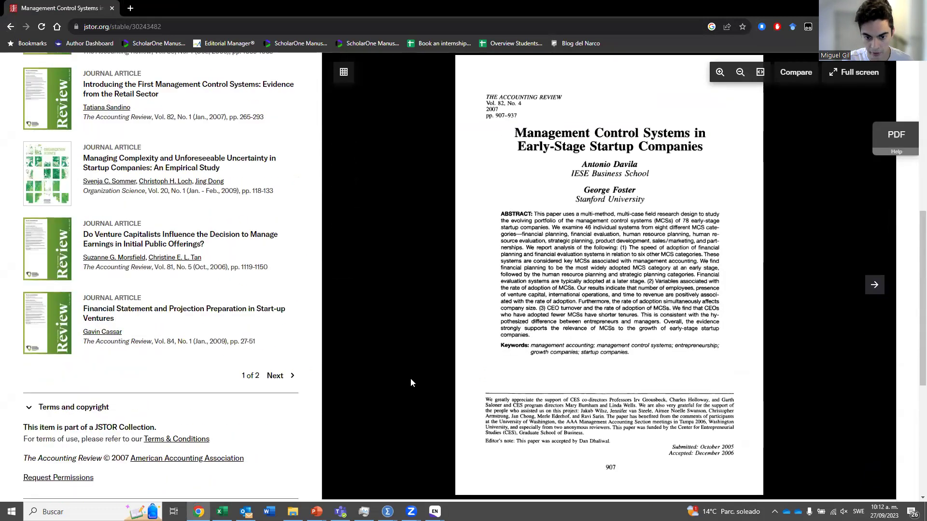
pyautogui.scroll(4, 411, 378)
# Step: Point the JSTOR tab to the Primo library homepage at primo.library.ju.se
pyautogui.click(240, 26)
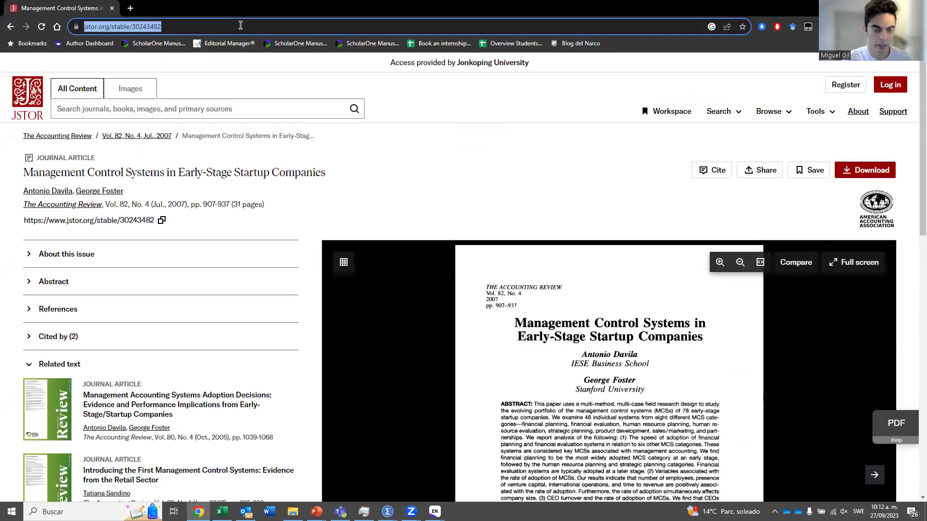
pyautogui.write('pr')
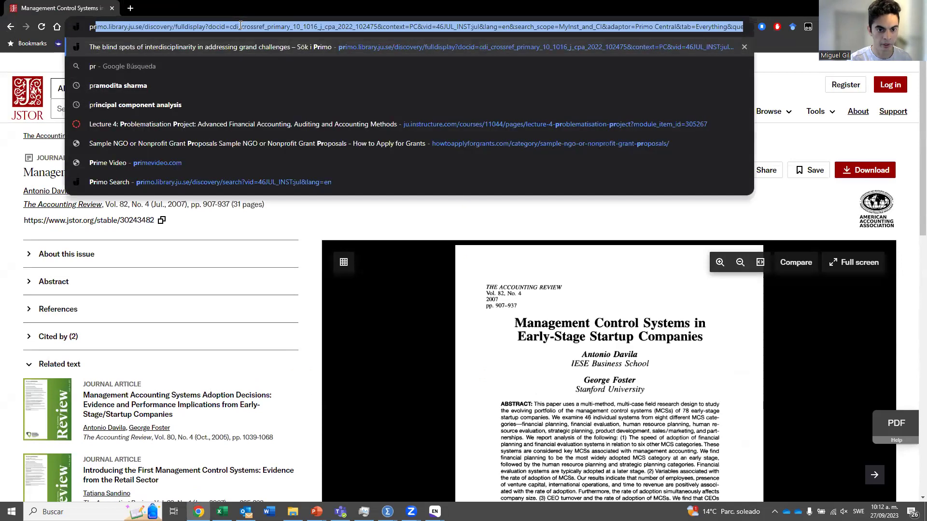
pyautogui.write('imo')
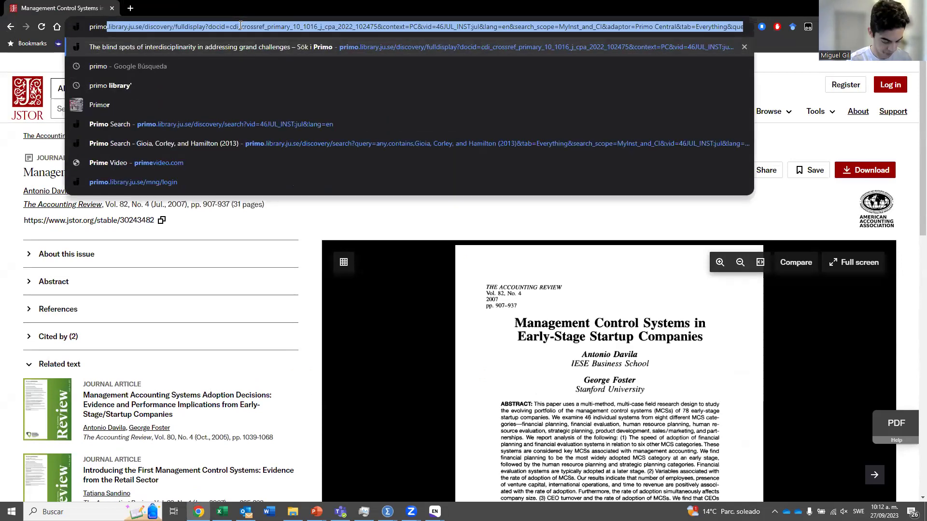
pyautogui.write('.')
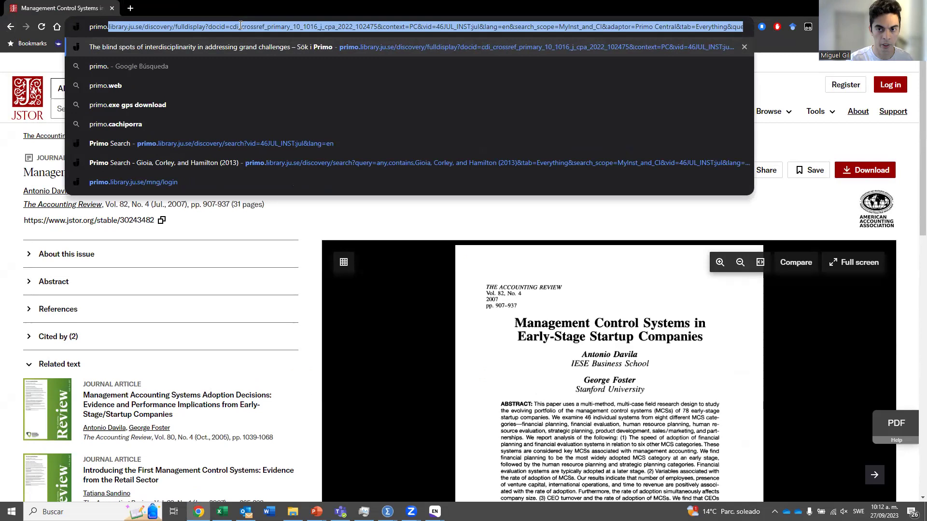
pyautogui.press('End')
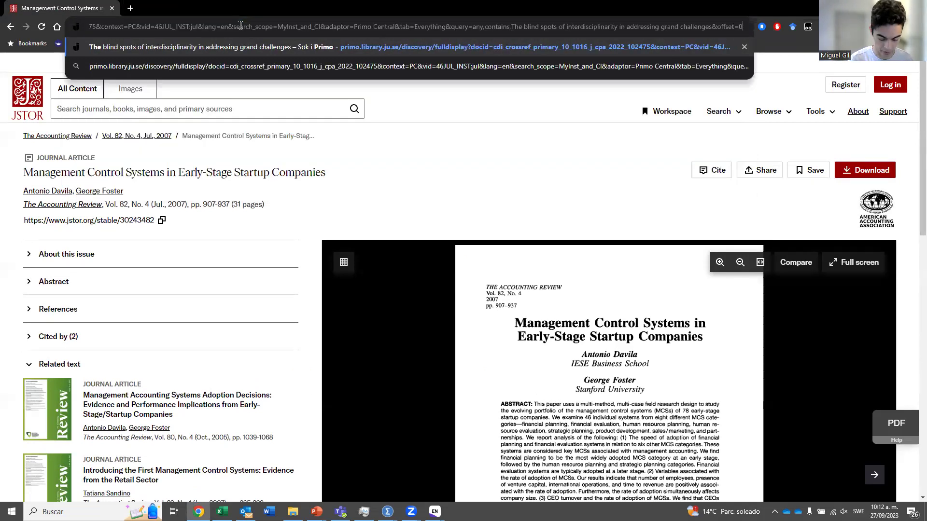
pyautogui.press('Left')
pyautogui.press('Left')
pyautogui.press('Left')
pyautogui.press('Left')
pyautogui.press('Left')
pyautogui.press('Left')
pyautogui.press('Left')
pyautogui.press('Left')
pyautogui.press('Left')
pyautogui.press('Left')
pyautogui.press('Left')
pyautogui.press('Left')
pyautogui.press('Left')
pyautogui.press('Left')
pyautogui.press('Left')
pyautogui.press('Left')
pyautogui.press('Left')
pyautogui.press('Left')
pyautogui.press('Left')
pyautogui.press('Left')
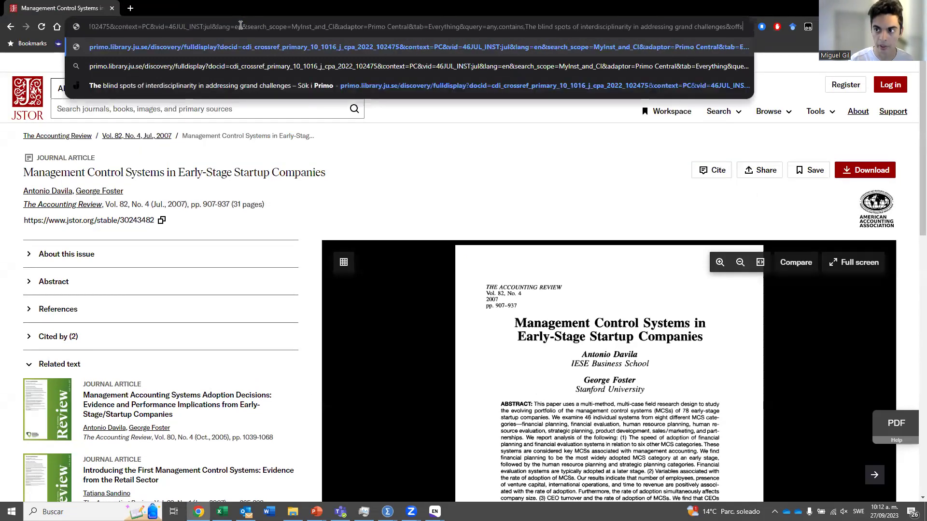
pyautogui.press('Left')
pyautogui.press('Left')
pyautogui.press('Left')
pyautogui.press('Left')
pyautogui.press('Left')
pyautogui.press('Left')
pyautogui.press('Left')
pyautogui.press('Left')
pyautogui.press('Left')
pyautogui.press('Left')
pyautogui.press('Left')
pyautogui.press('Left')
pyautogui.press('Left')
pyautogui.press('Left')
pyautogui.press('Left')
pyautogui.press('Left')
pyautogui.press('Left')
pyautogui.press('Left')
pyautogui.press('Left')
pyautogui.press('Left')
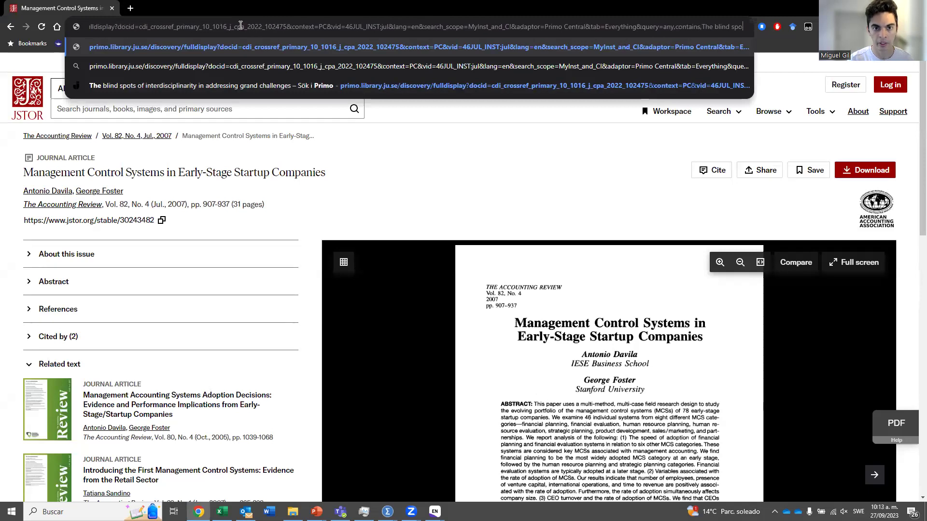
pyautogui.moveTo(744, 27); pyautogui.dragTo(144, 30)
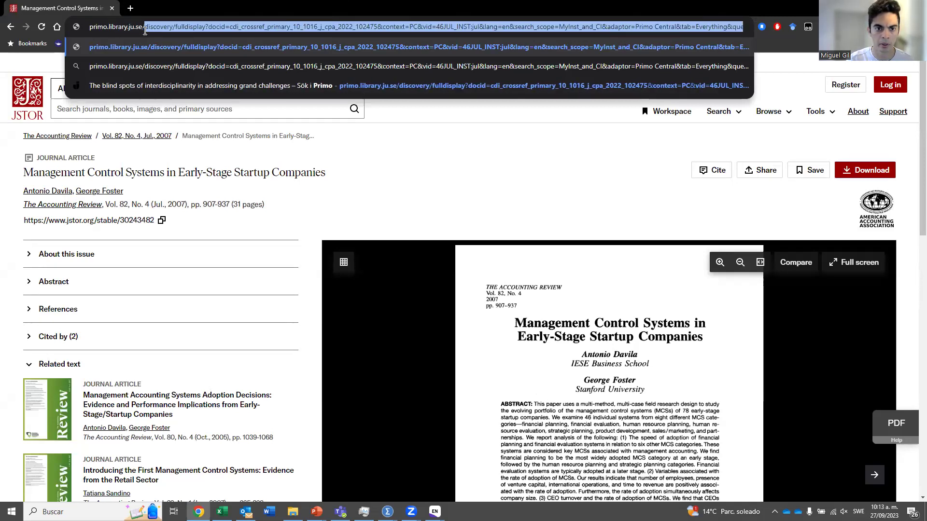
pyautogui.press('BackSpace')
pyautogui.press('Return')
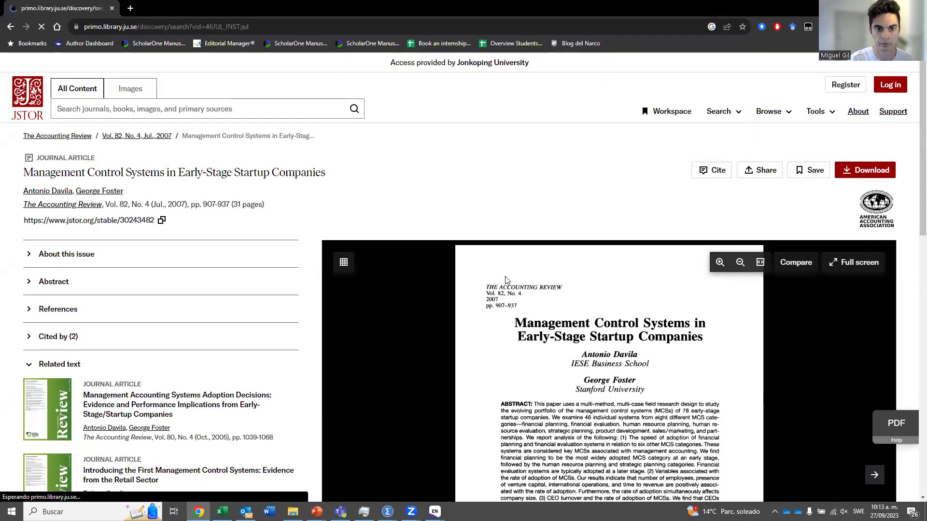
# Step: Search Primo for 'management accounting in startups' instead of the pasted DOI
pyautogui.click(440, 123)
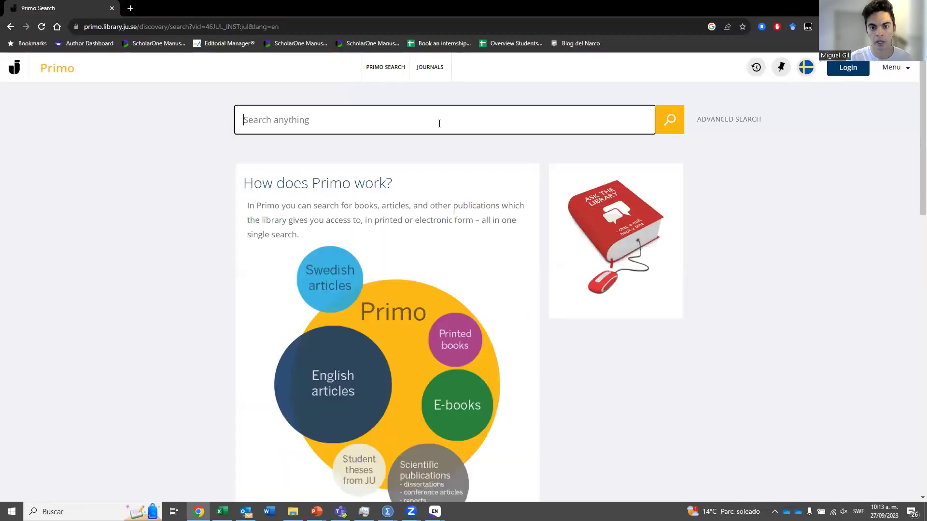
pyautogui.write('10.2308/accr.2007.82.4.907')
pyautogui.hotkey('ctrl', 'a')
pyautogui.press('BackSpace')
pyautogui.click(449, 273)
pyautogui.write('management accou')
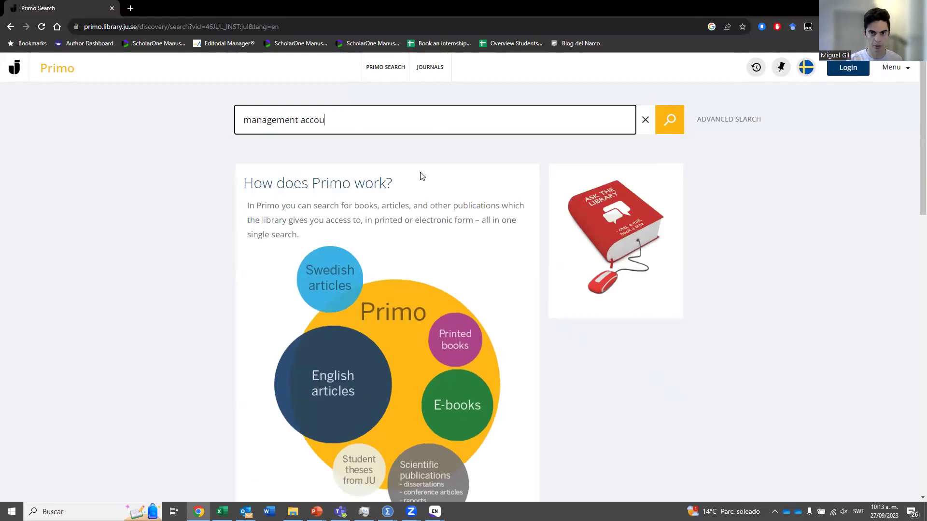
pyautogui.write('nting in startups')
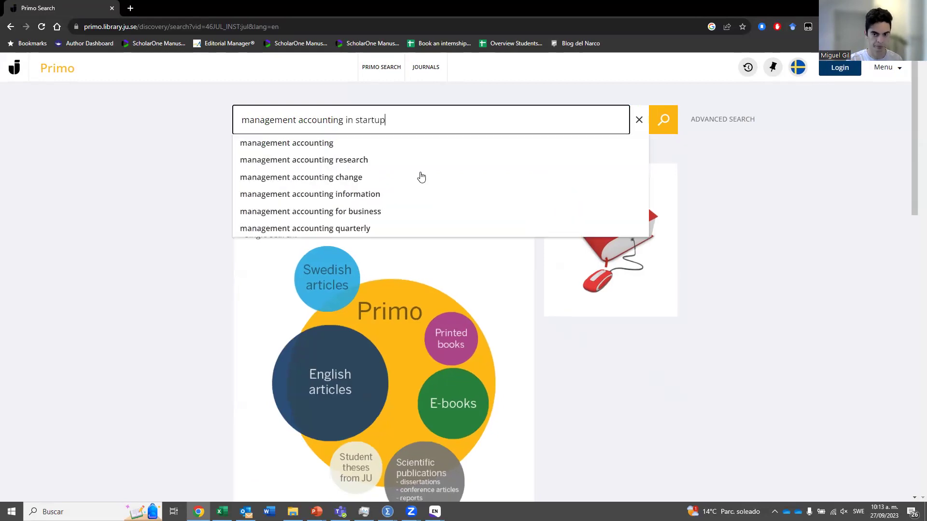
pyautogui.press('Return')
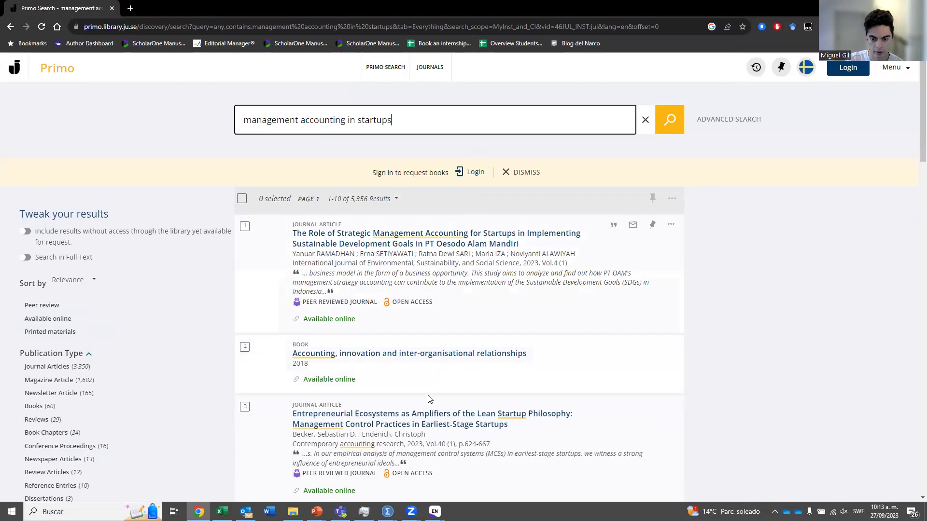
pyautogui.scroll(-1, 427, 394)
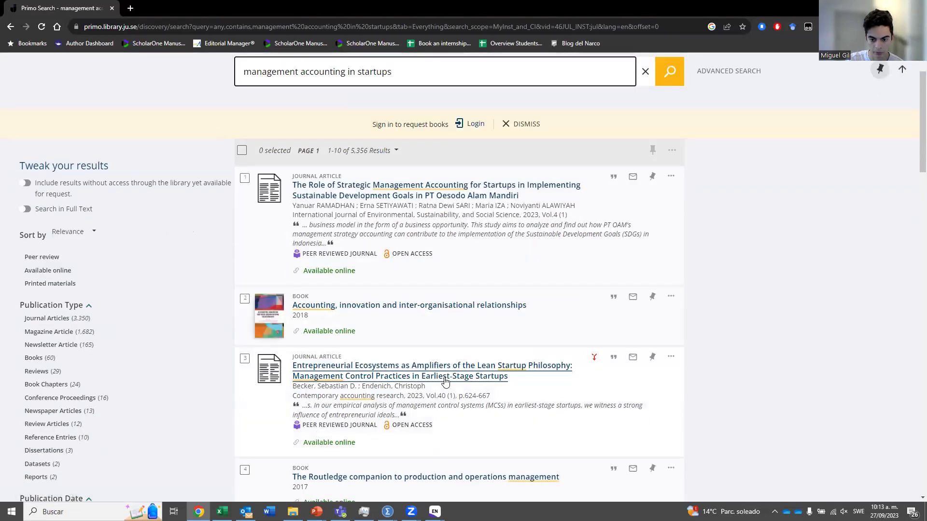
pyautogui.scroll(-2, 461, 268)
# Step: Download the Entrepreneurial Ecosystems article's citation as RIS (EndNote Desktop) and save the file
pyautogui.click(460, 269)
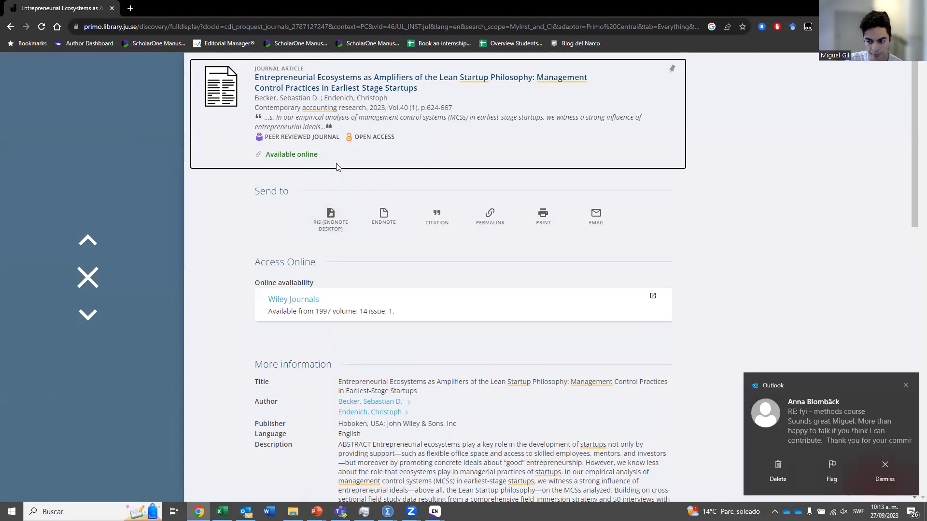
pyautogui.click(339, 232)
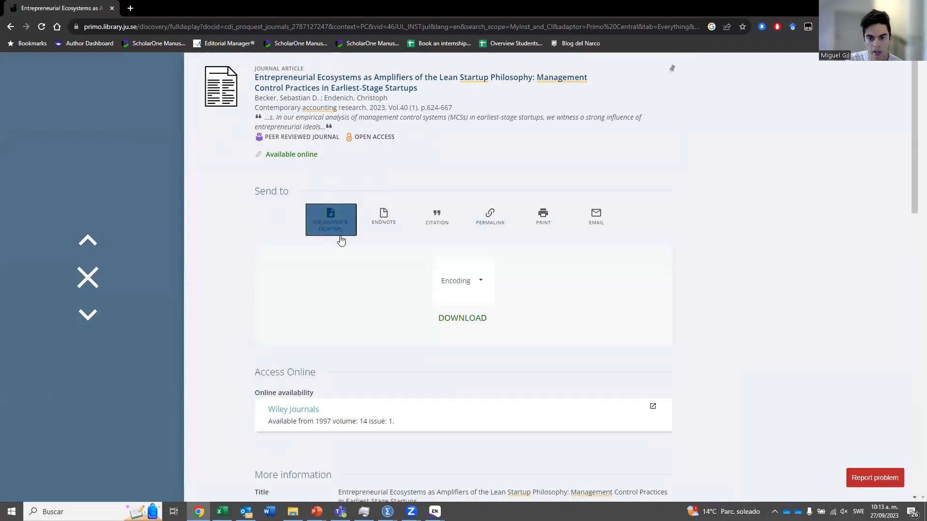
pyautogui.click(485, 318)
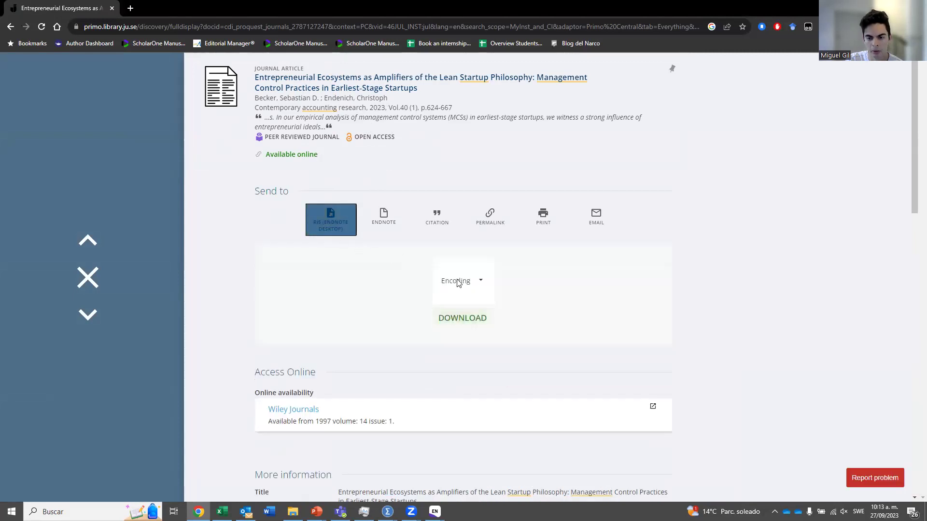
pyautogui.click(488, 318)
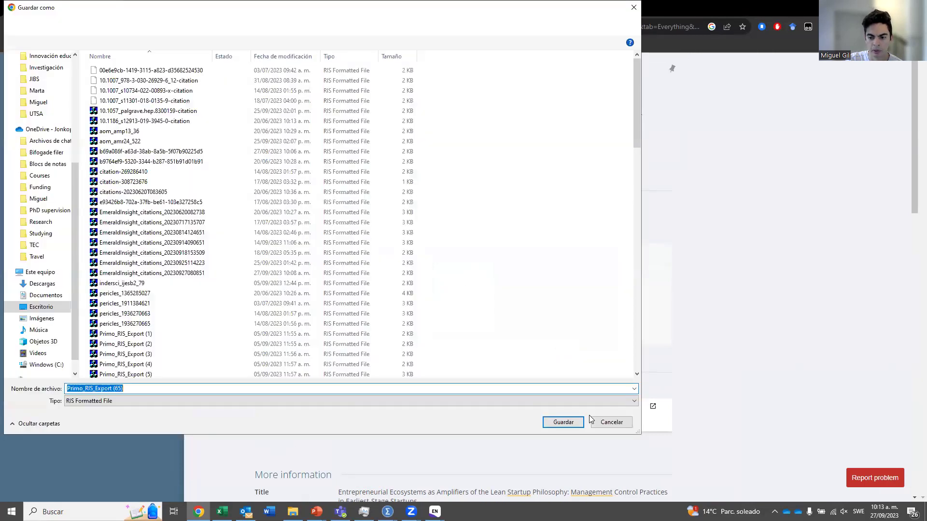
pyautogui.click(581, 423)
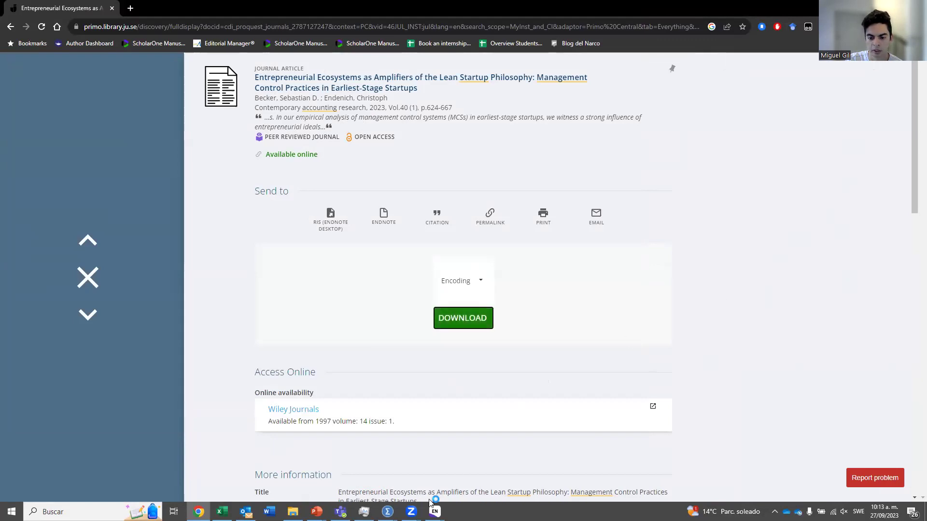
pyautogui.moveTo(432, 508)
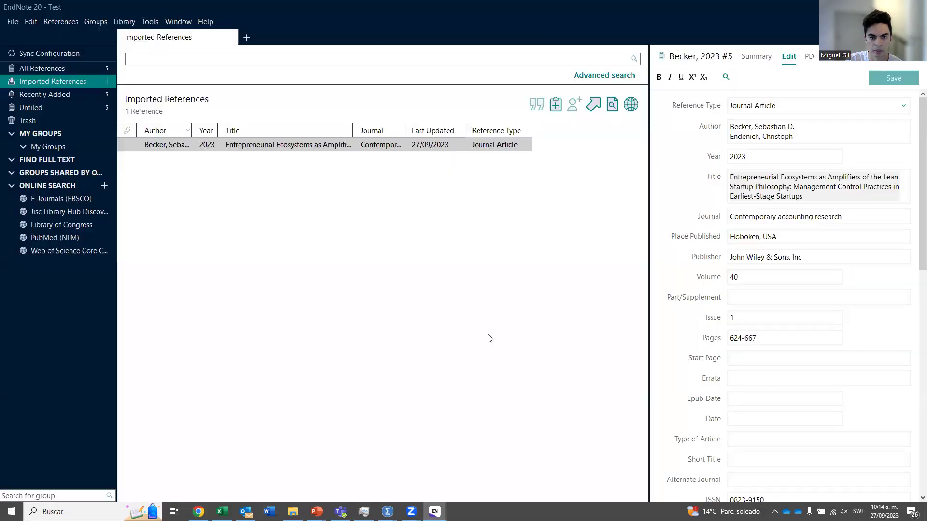
# Step: Show all references, scroll the Becker 2023 reference's keywords and abstract, then close it
pyautogui.click(94, 70)
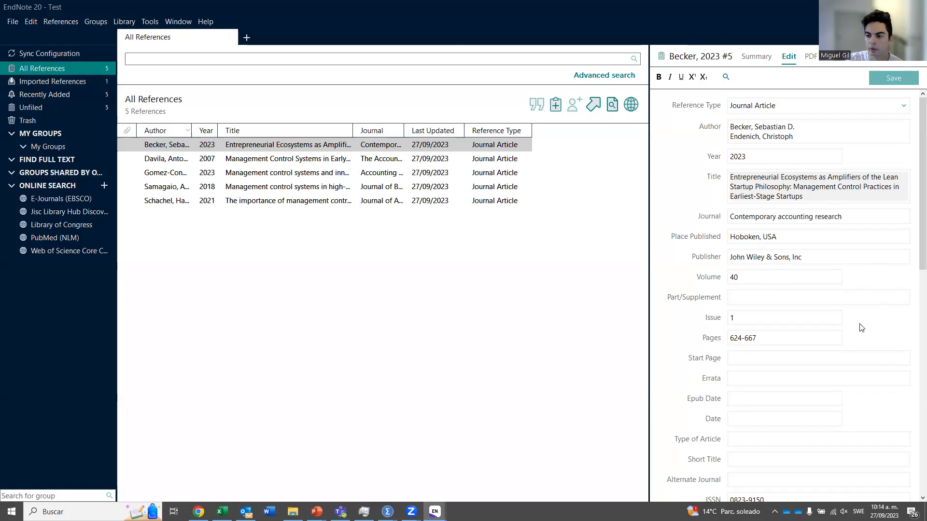
pyautogui.scroll(-3, 861, 325)
pyautogui.scroll(-8, 845, 361)
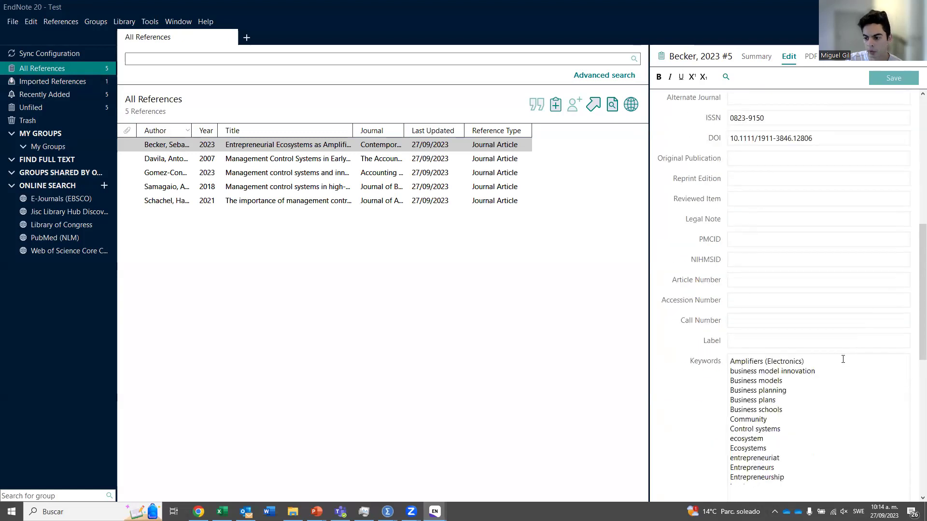
pyautogui.scroll(-15, 825, 365)
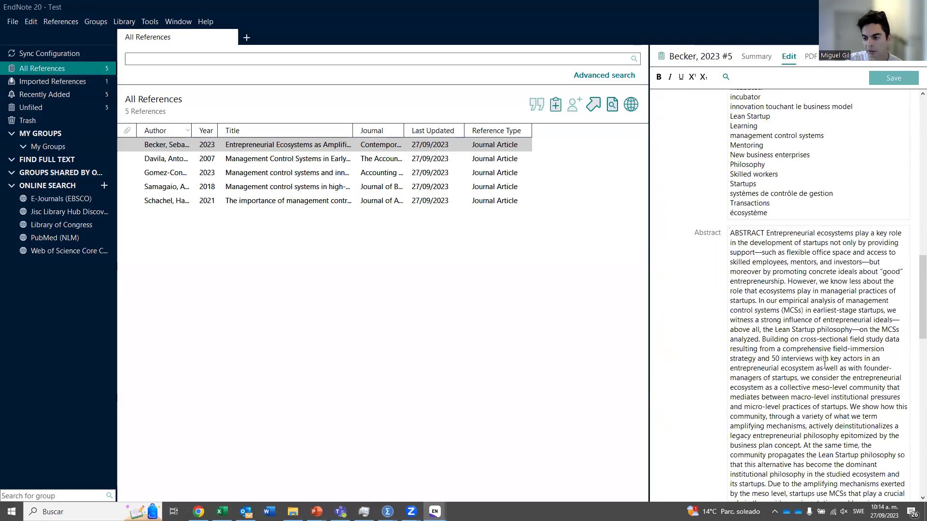
pyautogui.scroll(-3, 817, 382)
pyautogui.scroll(7, 818, 394)
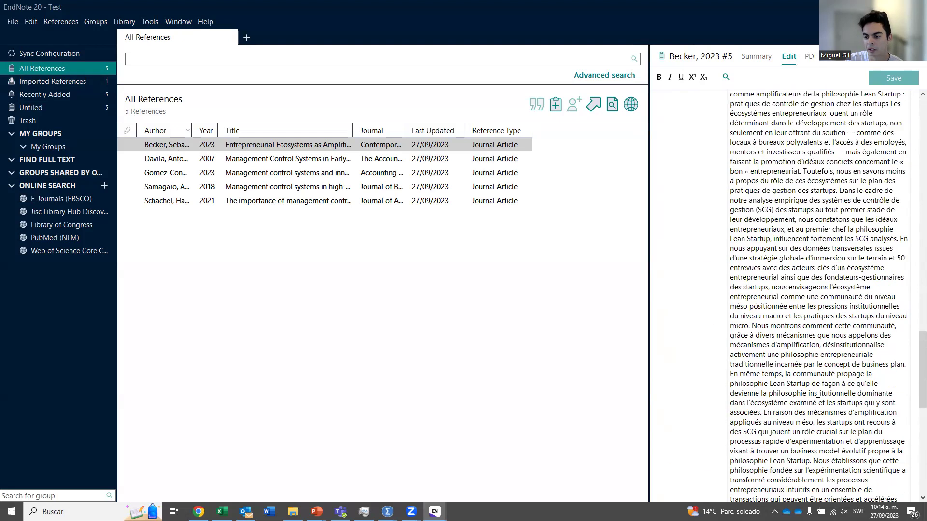
pyautogui.scroll(9, 818, 394)
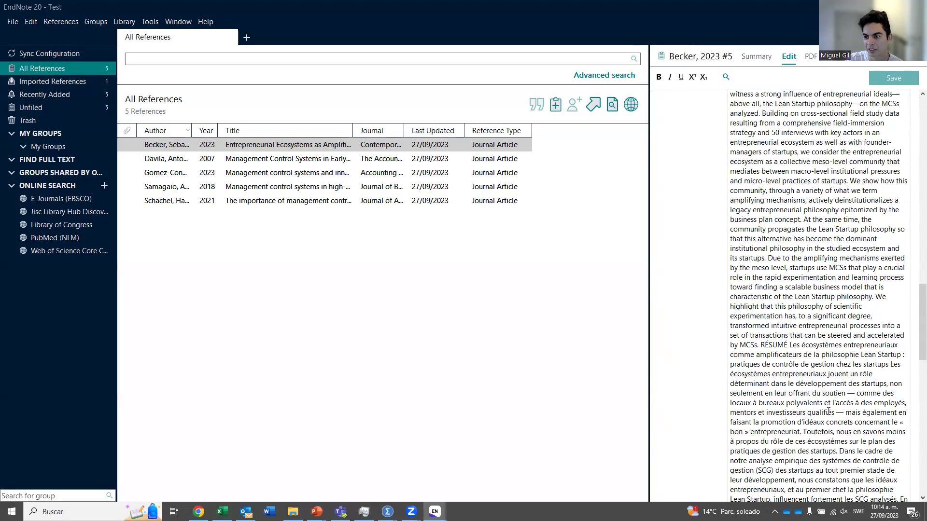
pyautogui.scroll(20, 828, 411)
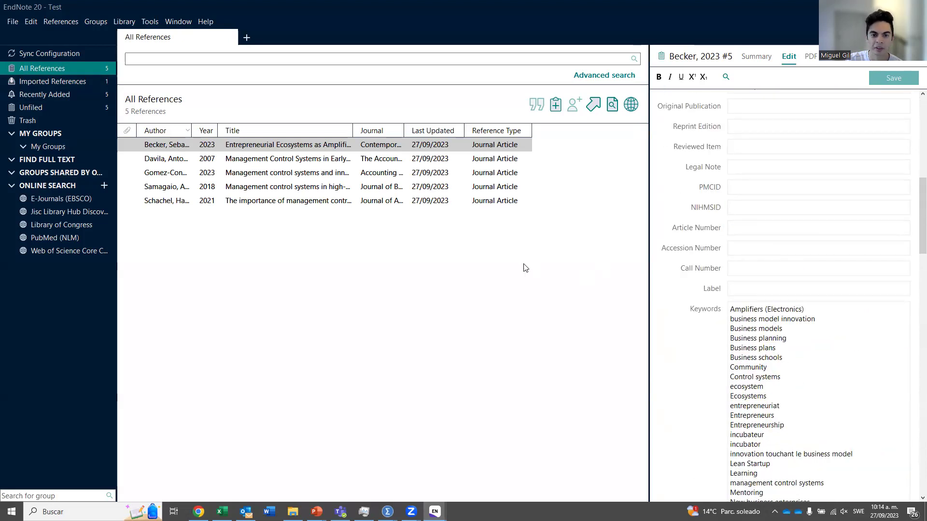
pyautogui.click(494, 242)
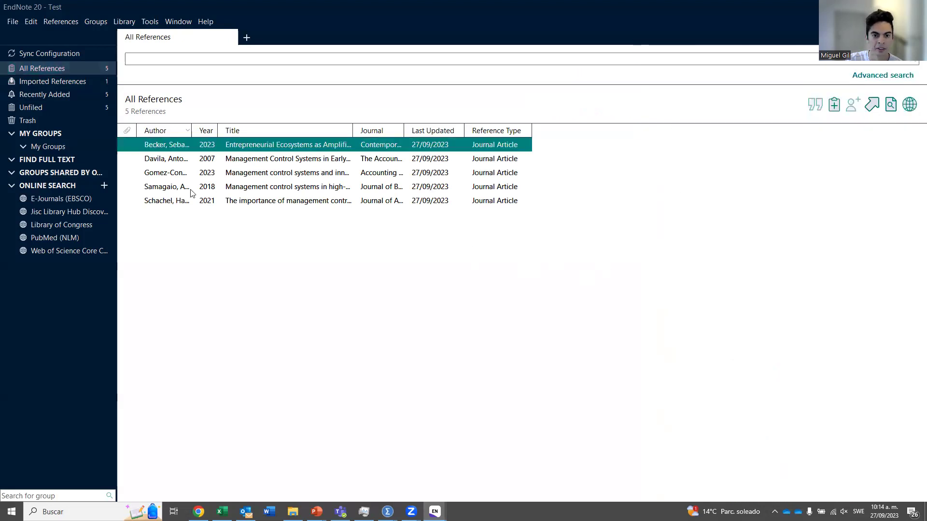
# Step: Export the book 'Accounting, innovation and inter-organisational relationships' from Primo as RIS for EndNote
pyautogui.hotkey('alt', 'Tab')
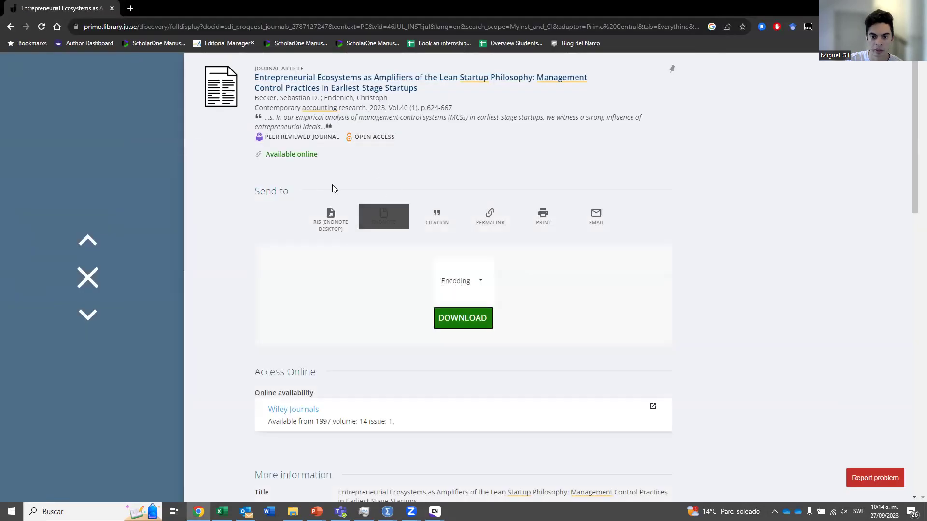
pyautogui.click(82, 288)
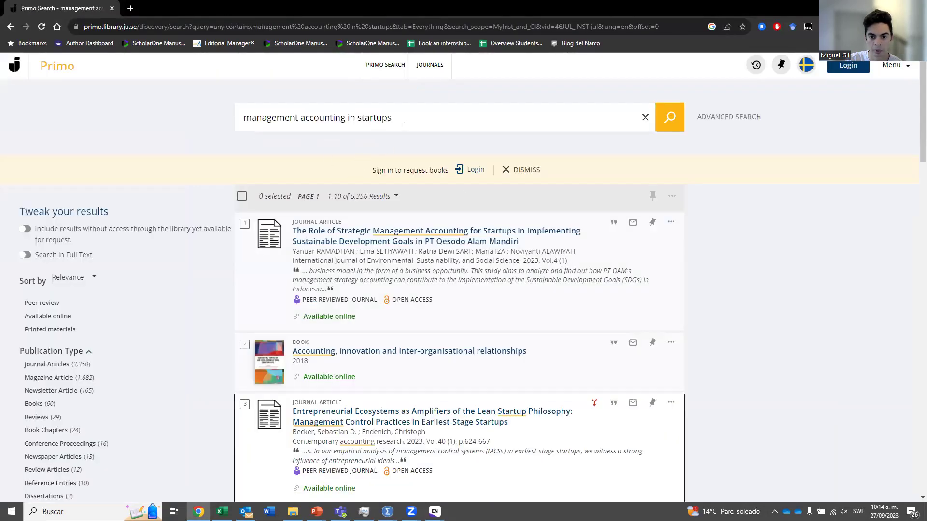
pyautogui.scroll(-3, 501, 385)
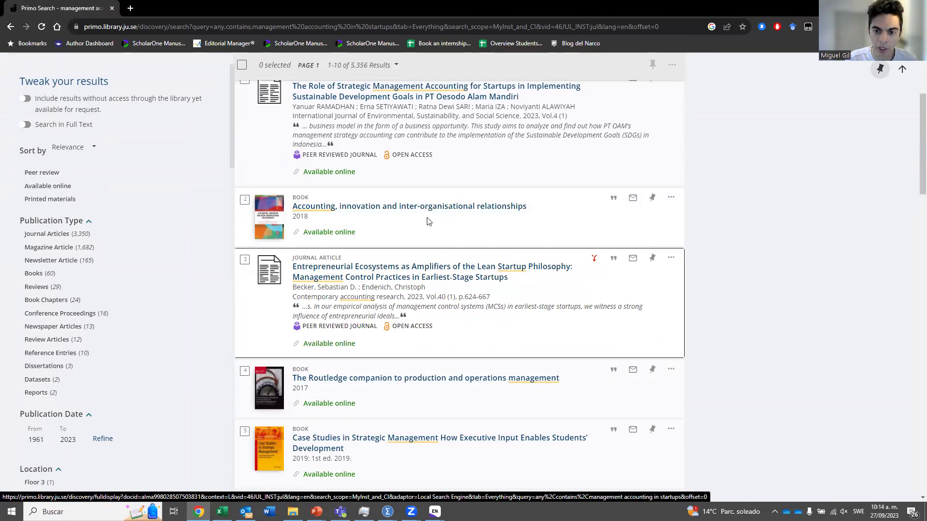
pyautogui.click(411, 207)
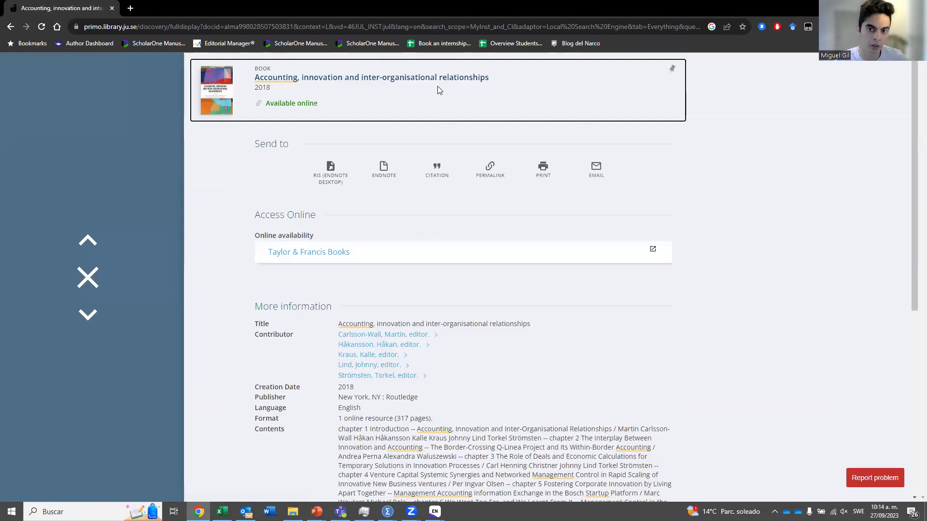
pyautogui.click(336, 187)
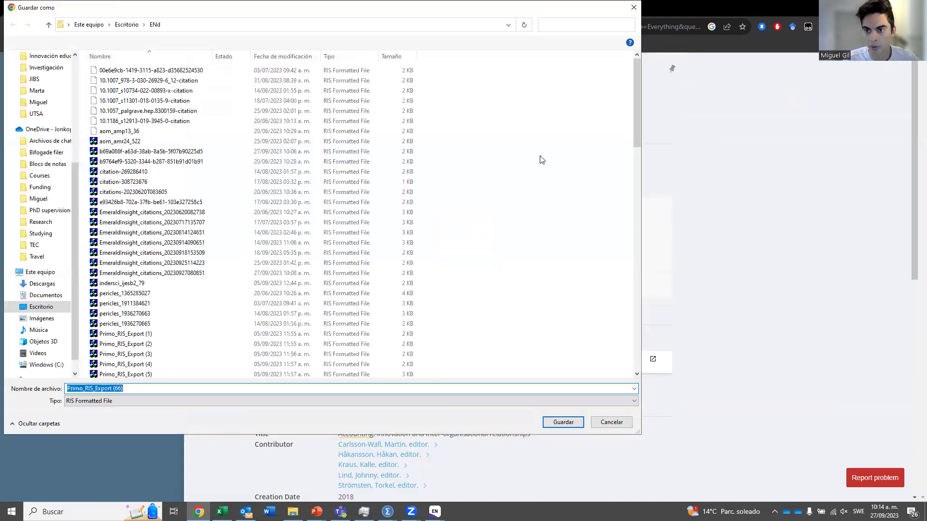
pyautogui.press('Return')
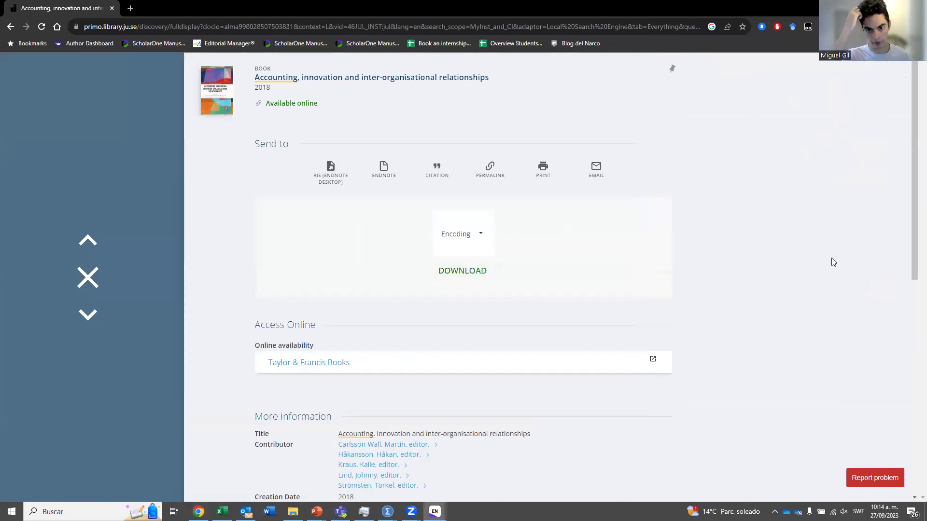
pyautogui.moveTo(434, 511)
pyautogui.click(489, 466)
pyautogui.doubleClick(186, 145)
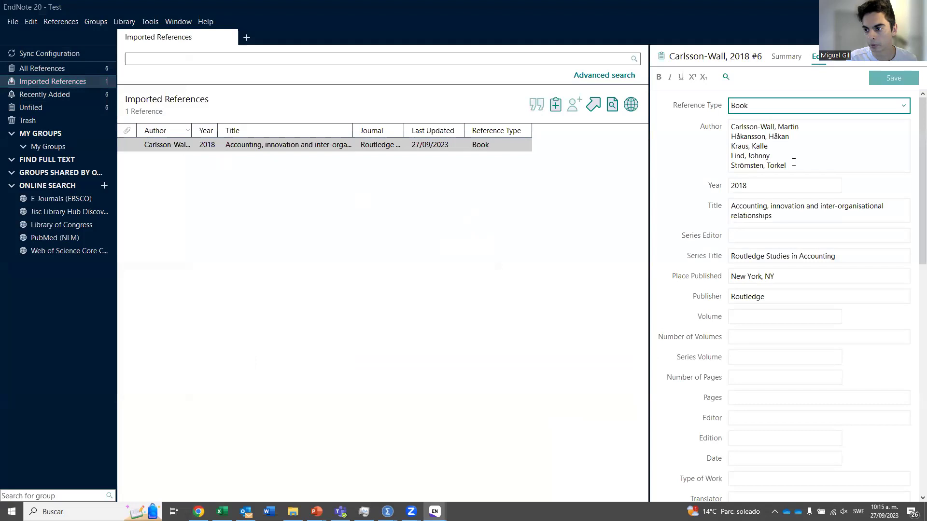
pyautogui.scroll(-3, 840, 324)
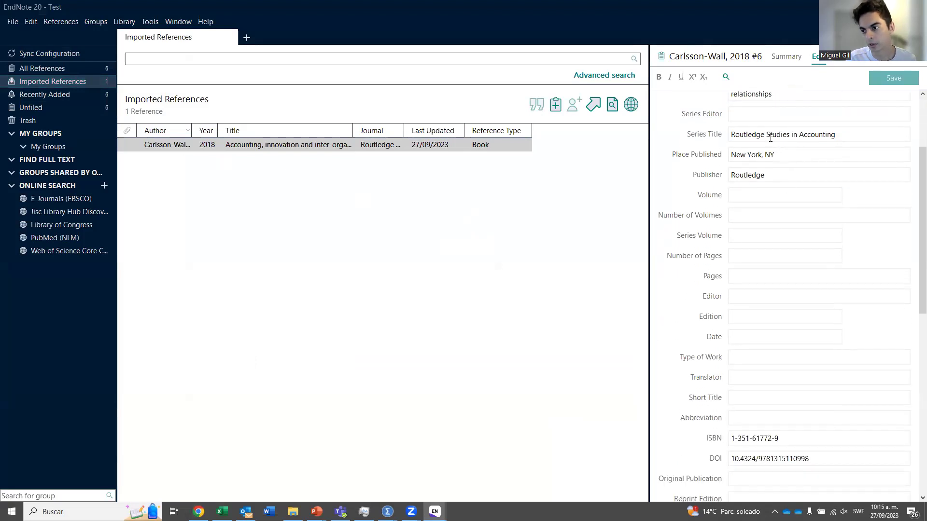
pyautogui.scroll(-4, 811, 252)
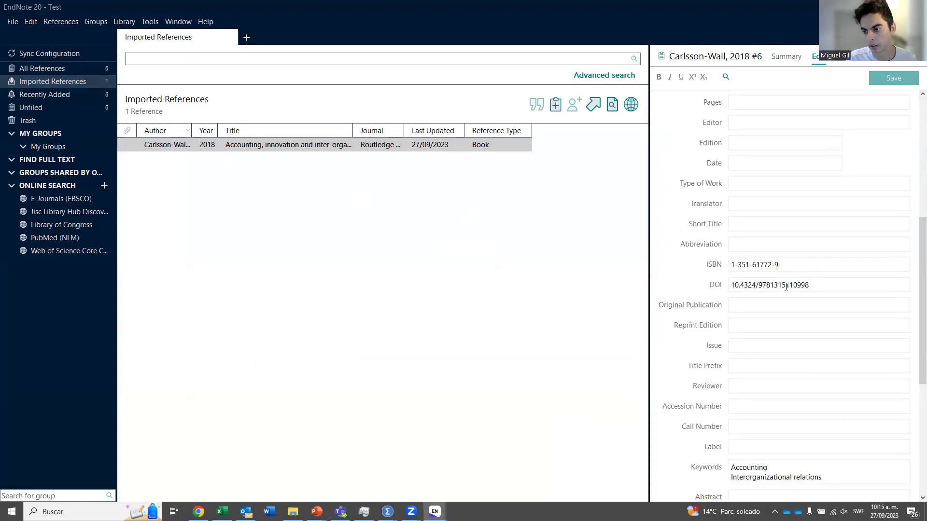
pyautogui.scroll(-6, 809, 356)
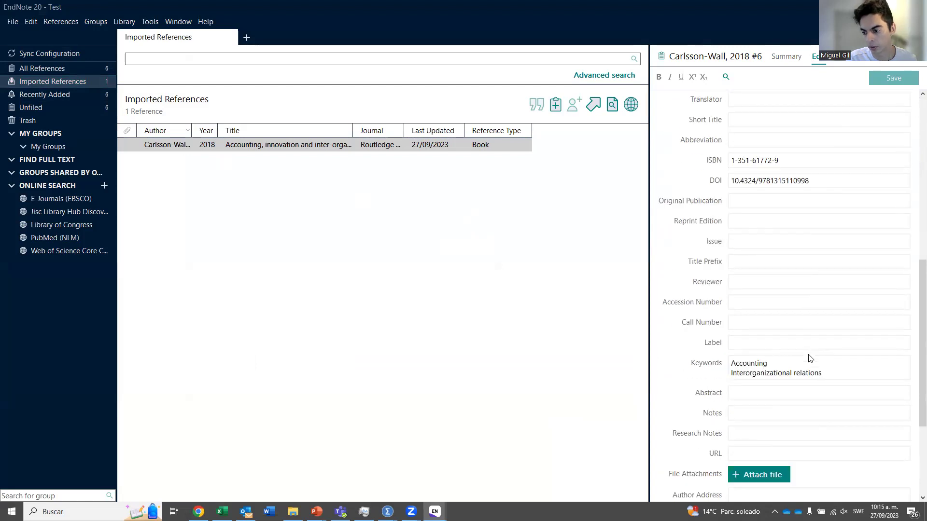
pyautogui.click(913, 60)
pyautogui.click(876, 8)
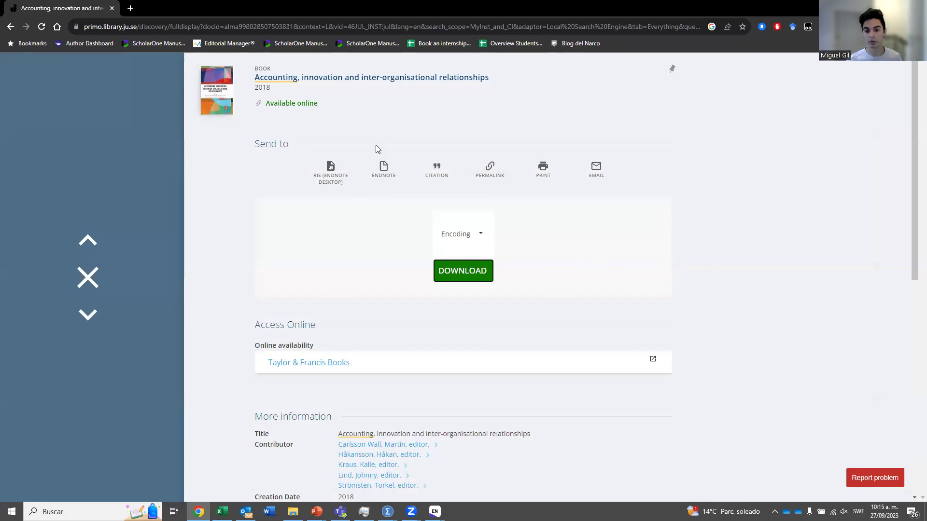
# Step: Go to Google Scholar and search for 'management accounting in startups'
pyautogui.click(350, 27)
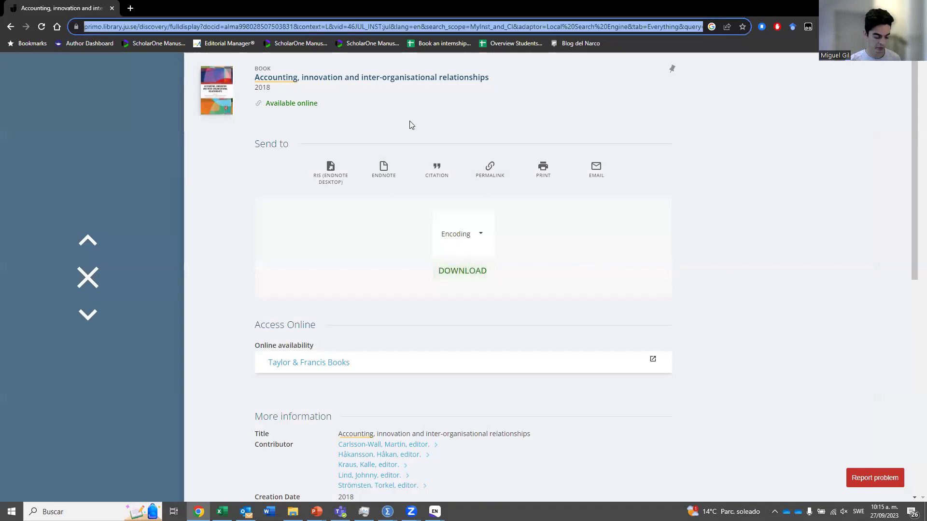
pyautogui.write('goog')
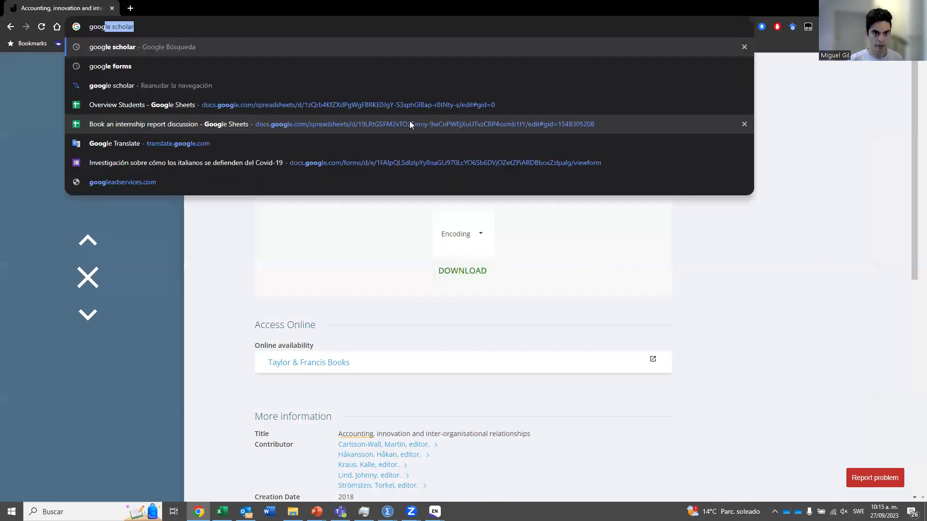
pyautogui.press('Return')
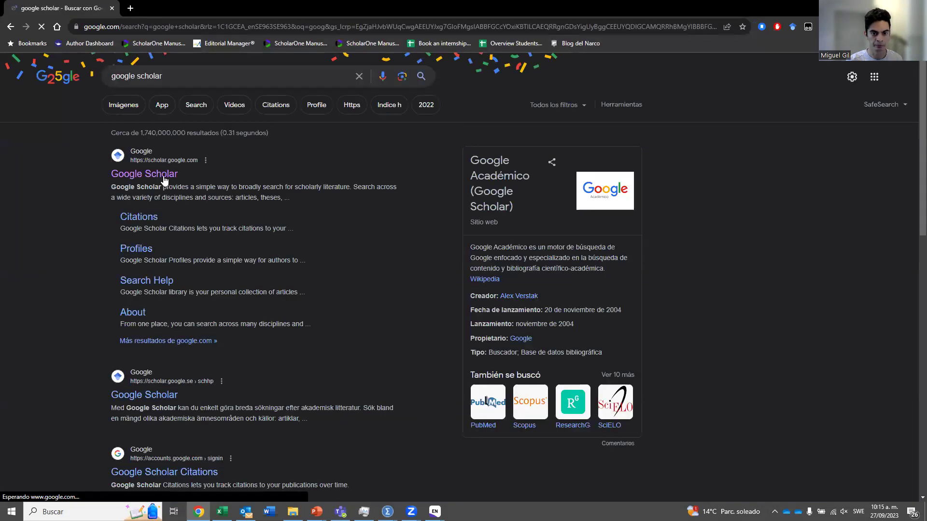
pyautogui.click(164, 180)
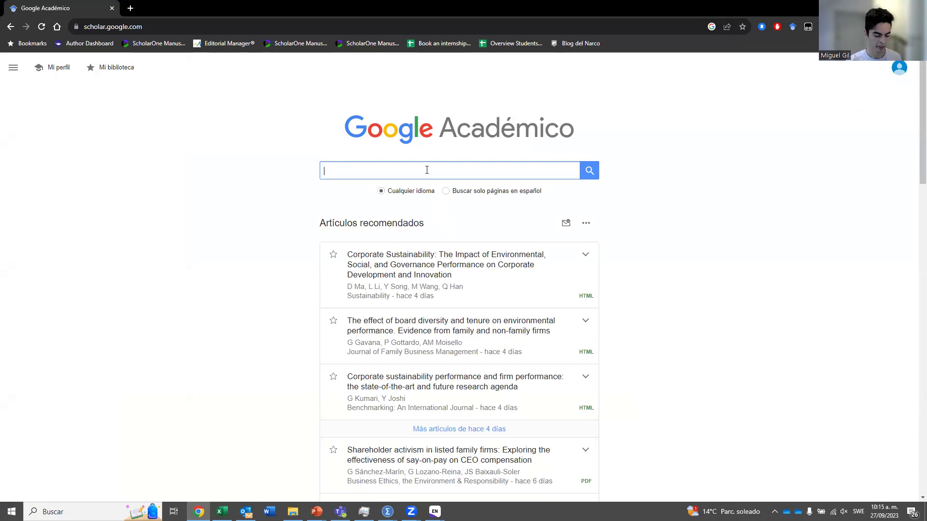
pyautogui.write('mana')
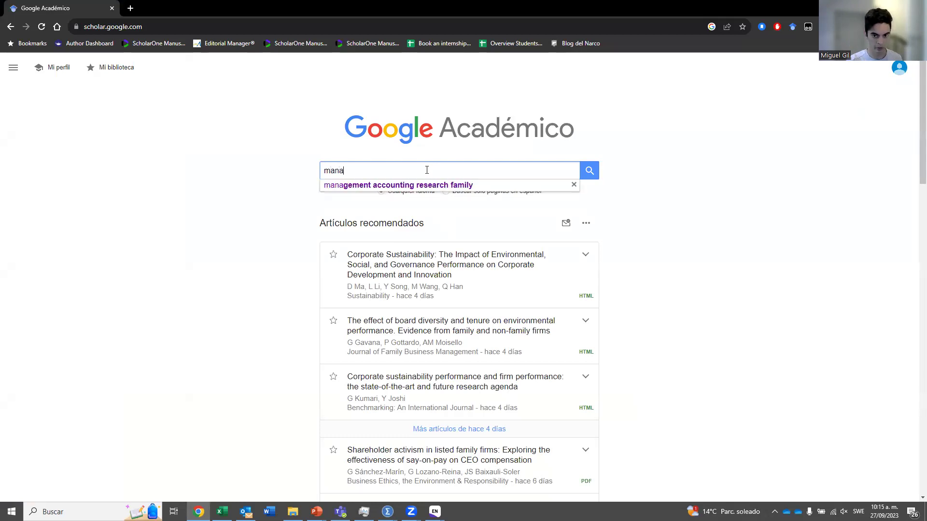
pyautogui.write('gement accounting in startups')
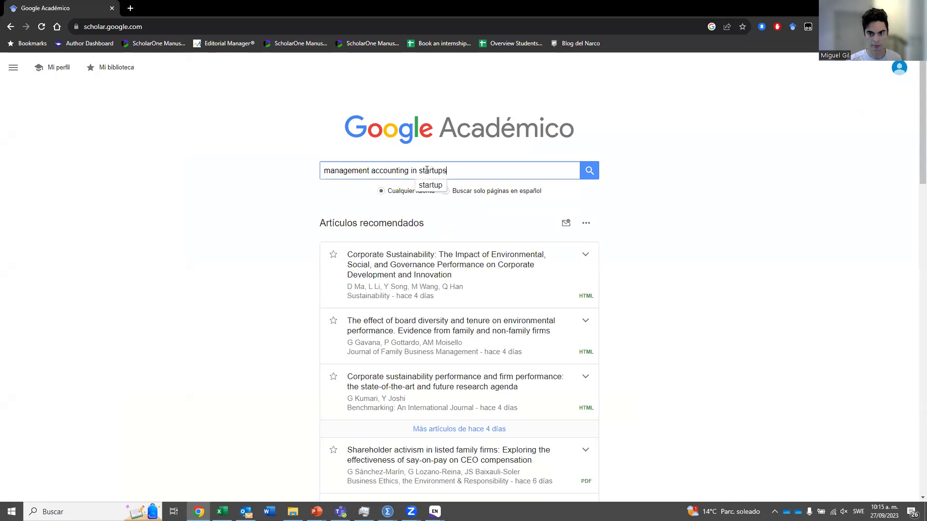
pyautogui.press('Return')
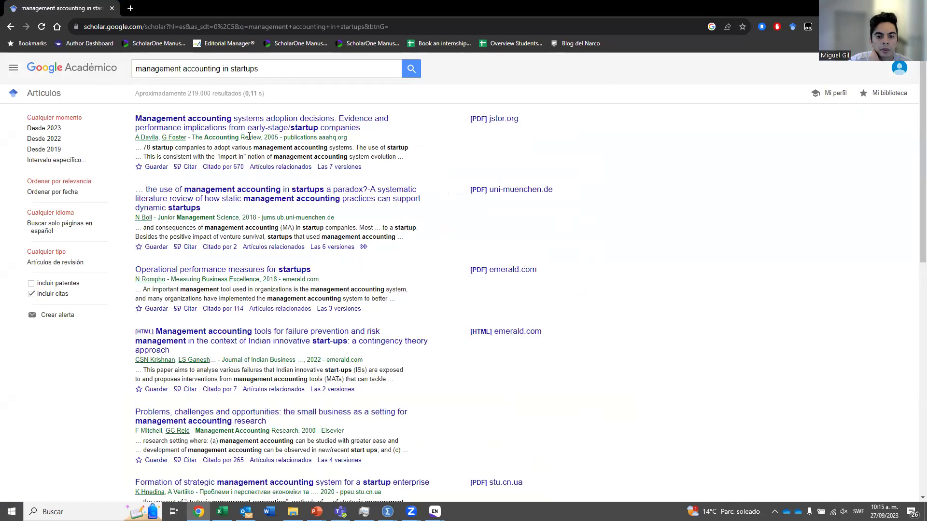
# Step: Download the RIS citation of the 2005 Davila and Foster Accounting Review article, then return to Scholar
pyautogui.click(282, 128)
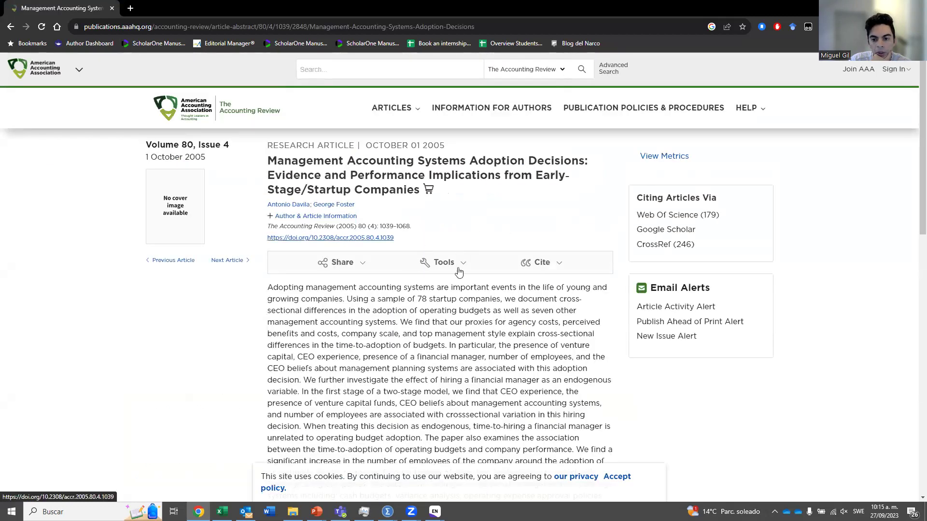
pyautogui.click(543, 263)
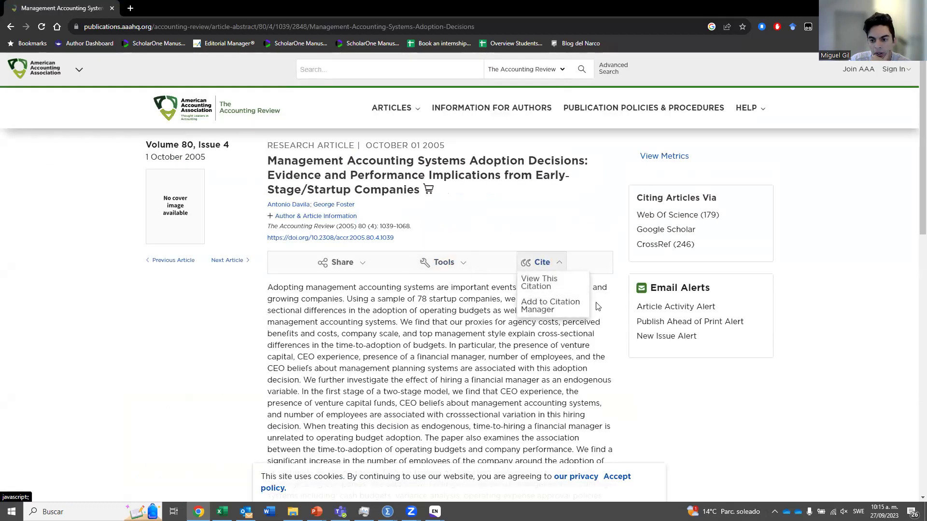
pyautogui.click(565, 287)
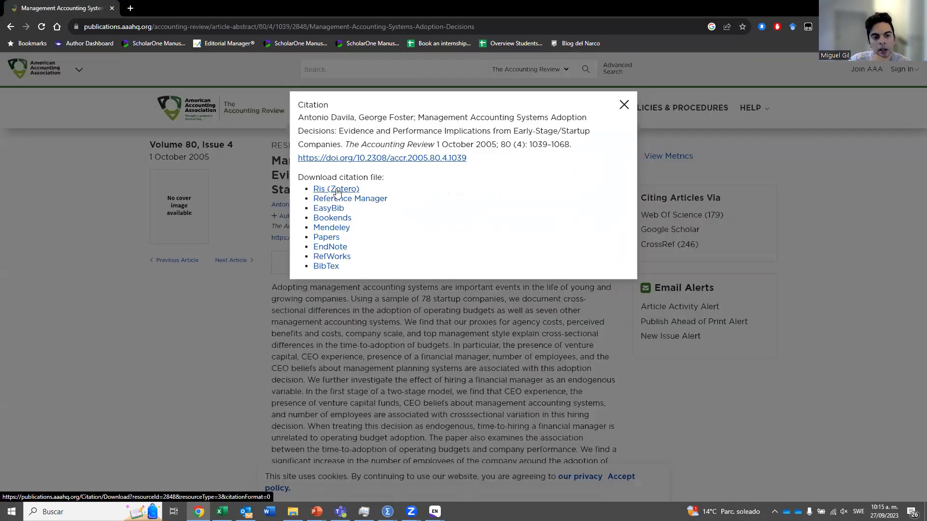
pyautogui.click(337, 191)
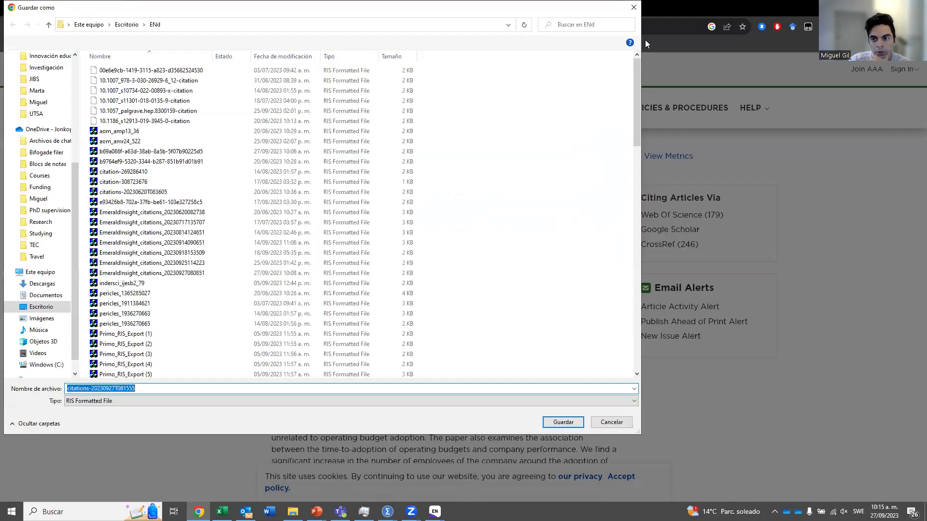
pyautogui.press('Return')
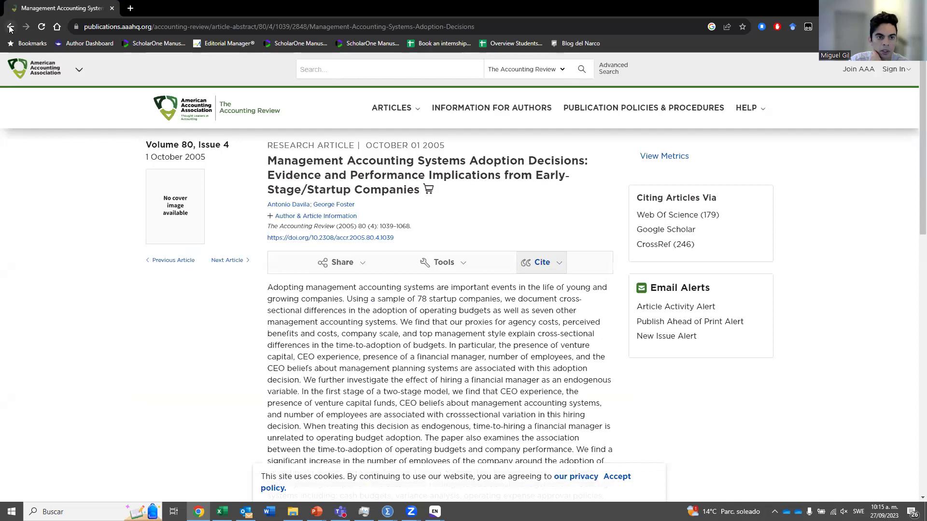
pyautogui.click(10, 27)
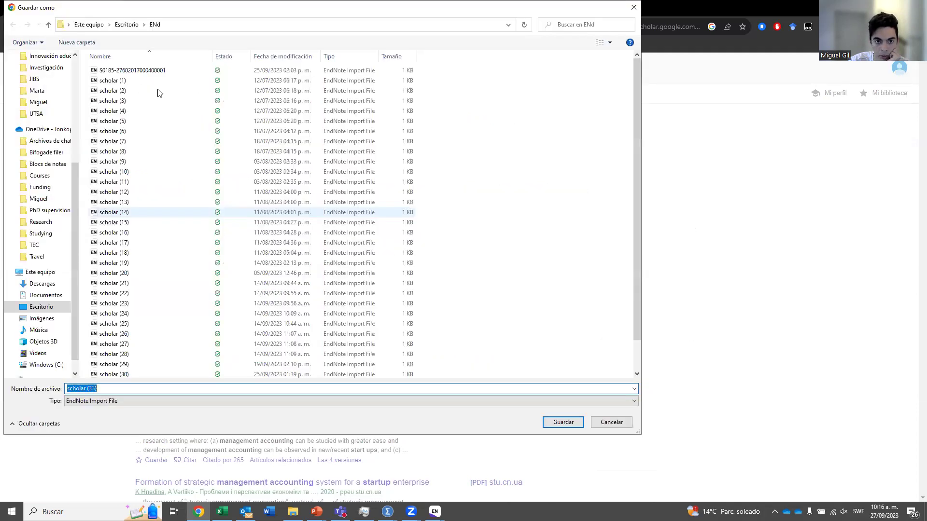
# Step: Save the Davila and Foster result's EndNote import file as 'scholar (33)'
pyautogui.click(594, 425)
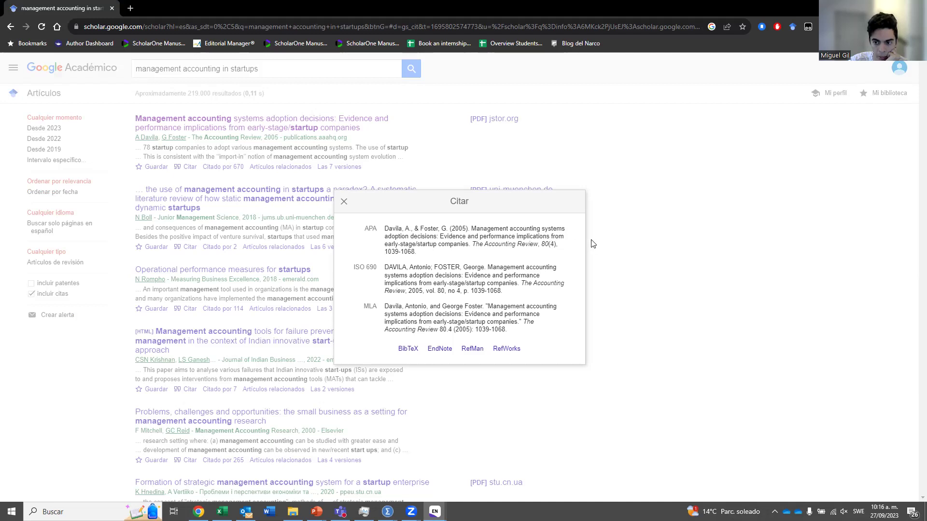
# Step: Preview APA citations for the startup paradox review, Operational performance measures and failure prevention tools papers
pyautogui.click(333, 265)
pyautogui.click(221, 248)
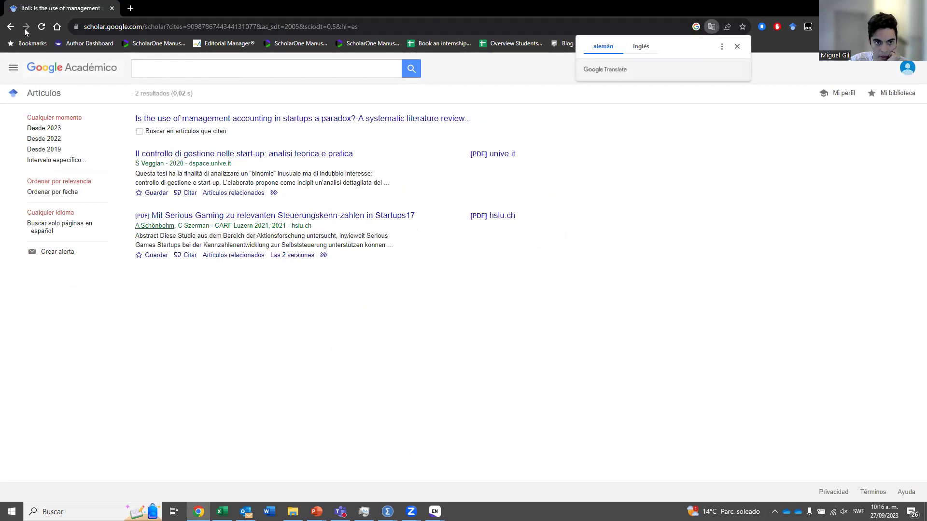
pyautogui.click(11, 26)
pyautogui.click(189, 247)
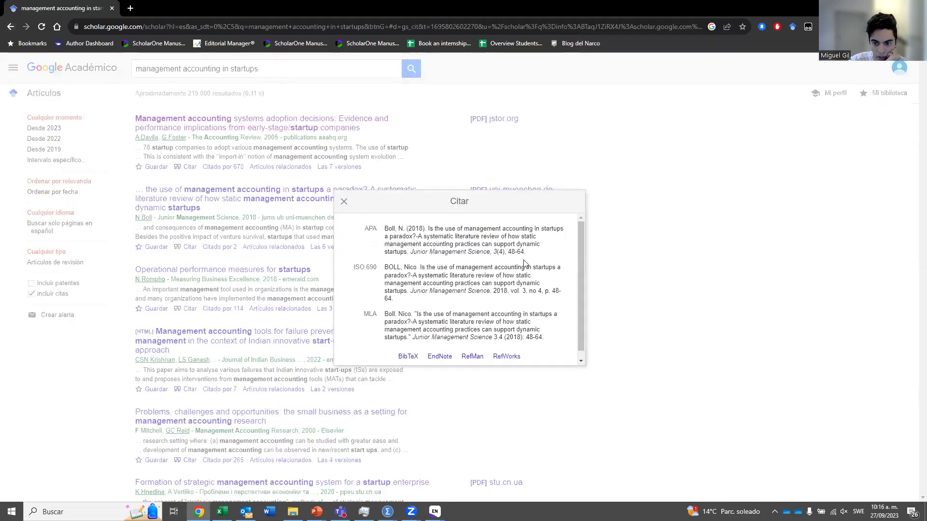
pyautogui.click(612, 259)
pyautogui.scroll(-2, 172, 211)
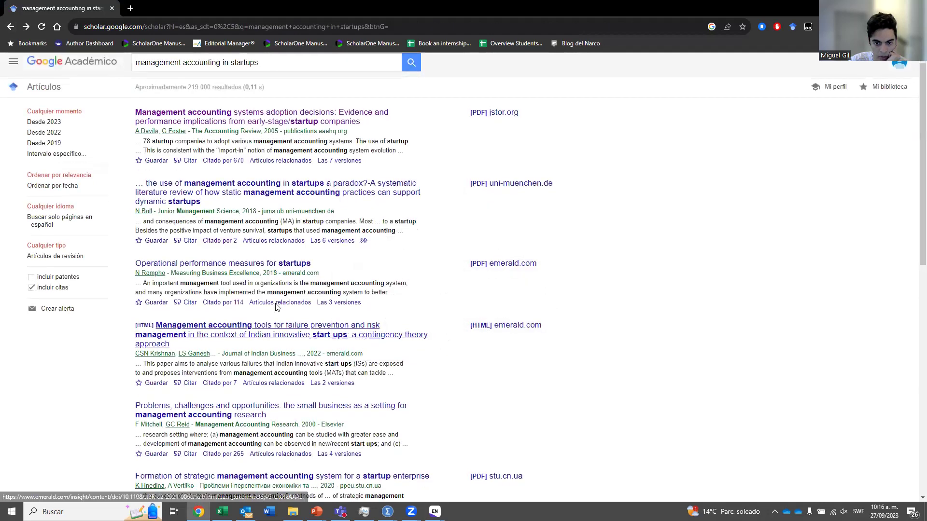
pyautogui.click(186, 212)
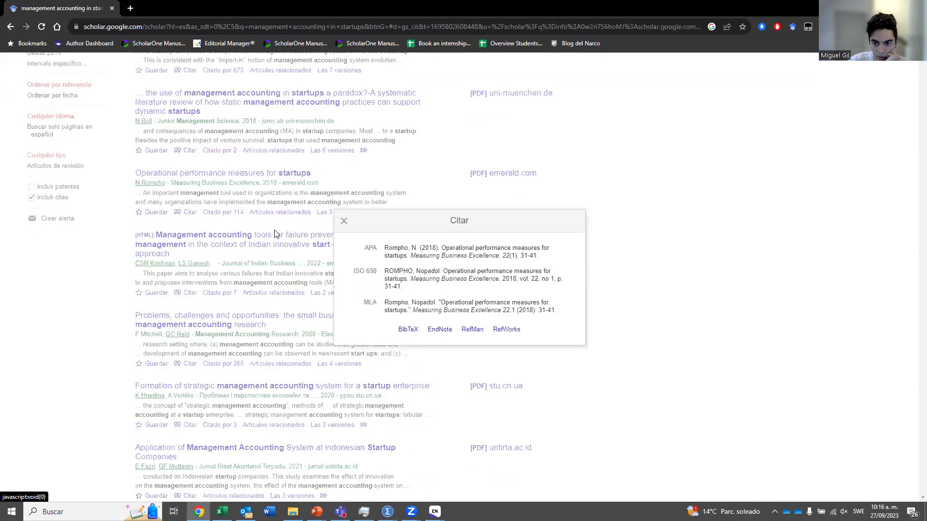
pyautogui.click(442, 333)
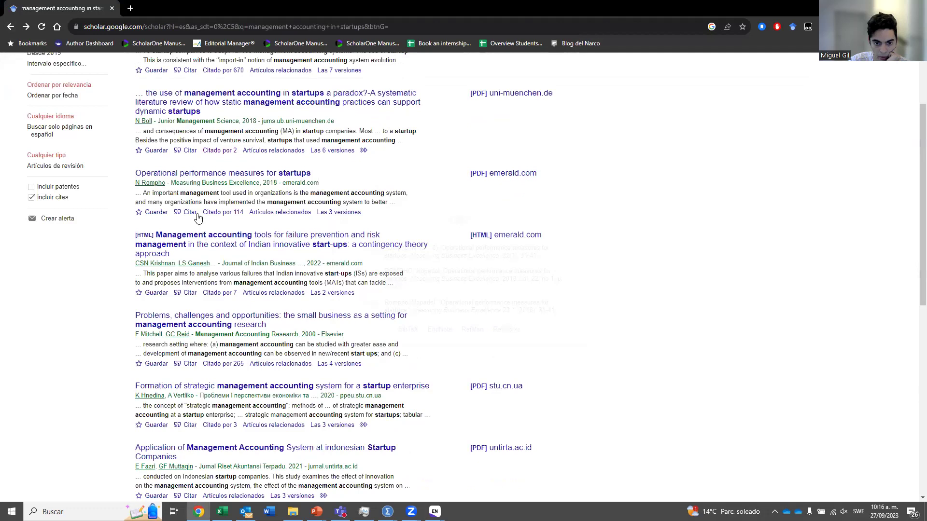
pyautogui.scroll(-2, 198, 218)
pyautogui.click(190, 197)
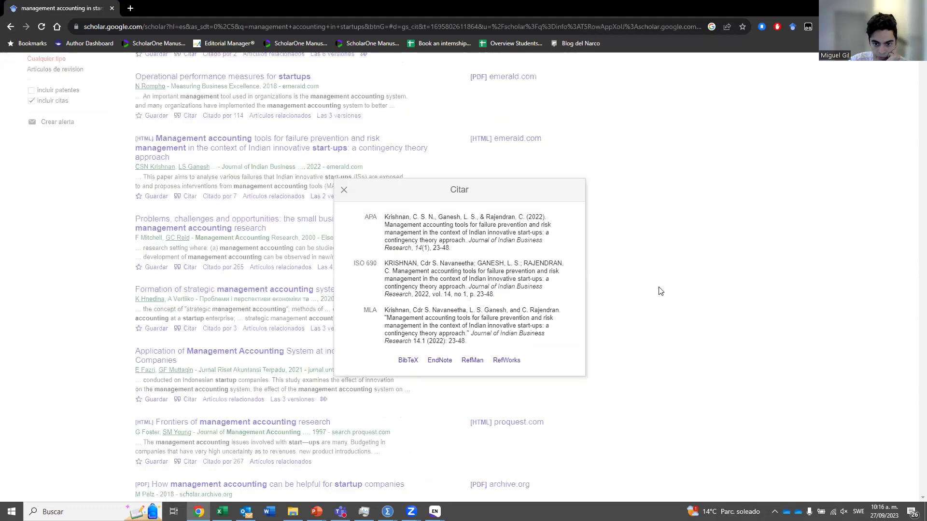
pyautogui.click(661, 290)
# Step: Preview citations for the Problems/challenges, strategic management accounting and Frontiers papers, then return to the top
pyautogui.click(190, 268)
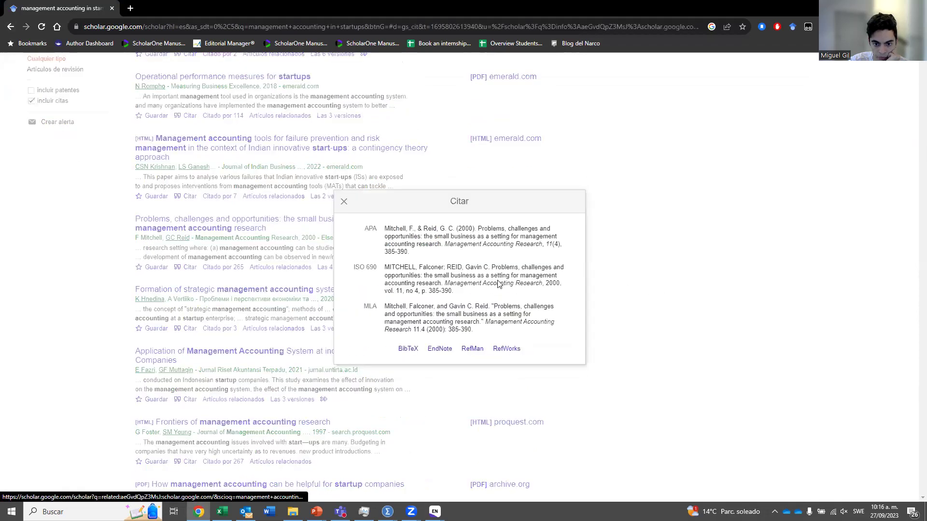
pyautogui.press('Escape')
pyautogui.click(188, 330)
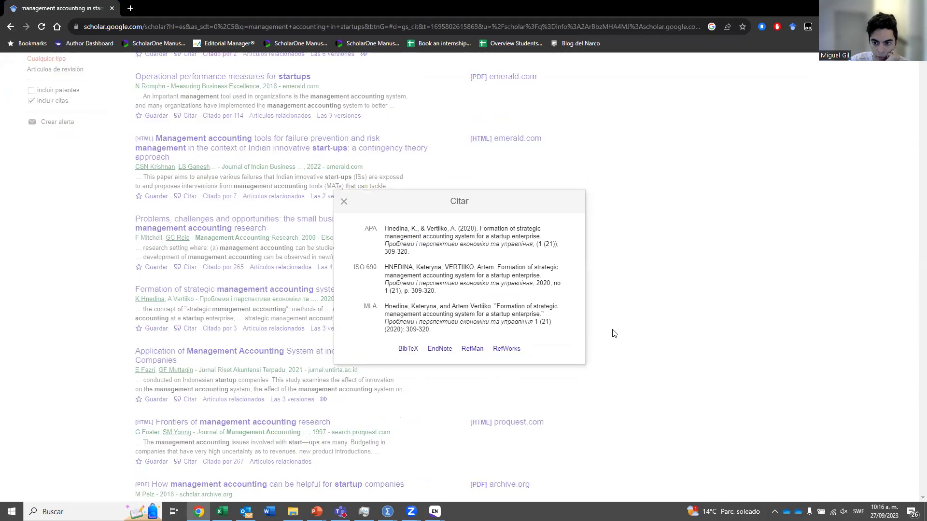
pyautogui.click(614, 334)
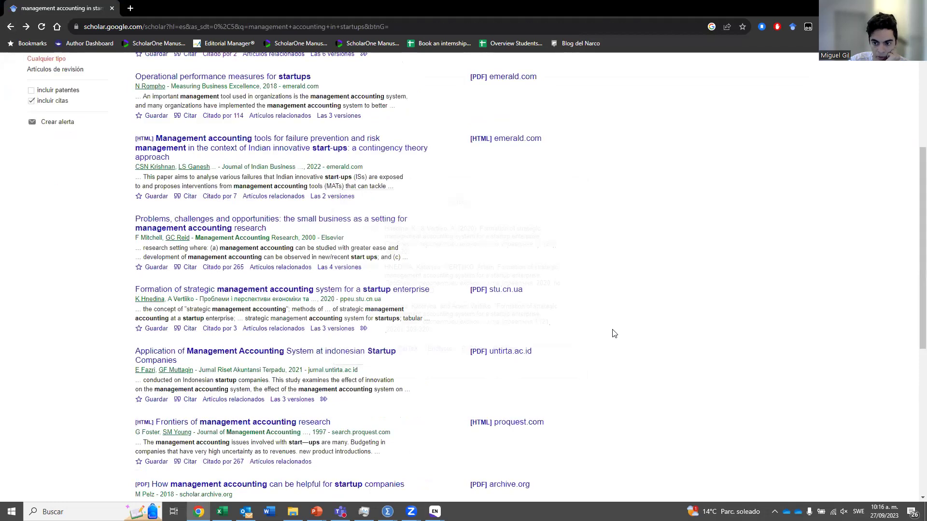
pyautogui.click(189, 269)
pyautogui.click(634, 265)
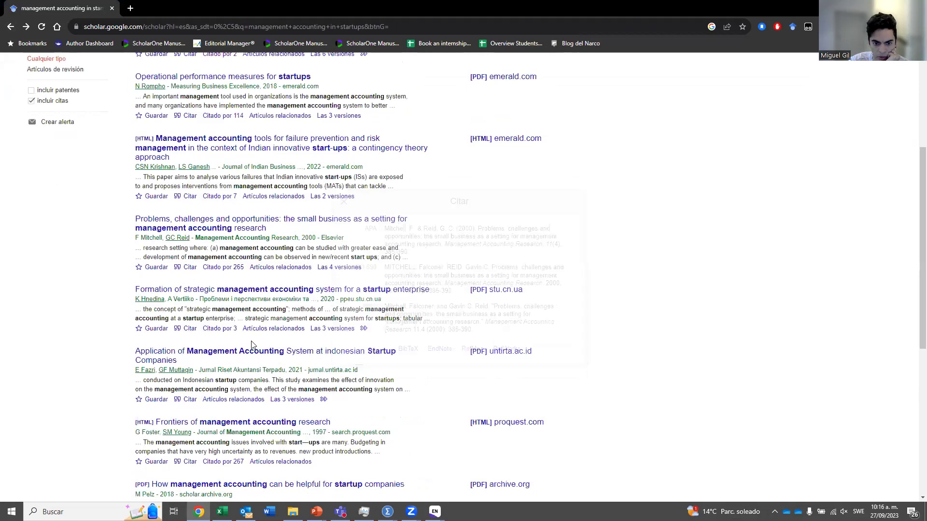
pyautogui.scroll(-2, 215, 308)
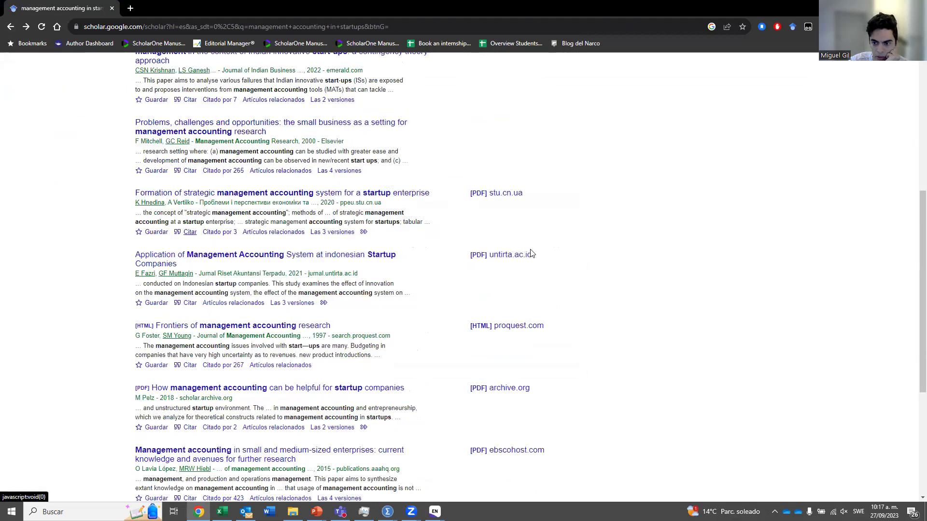
pyautogui.click(189, 232)
pyautogui.click(544, 244)
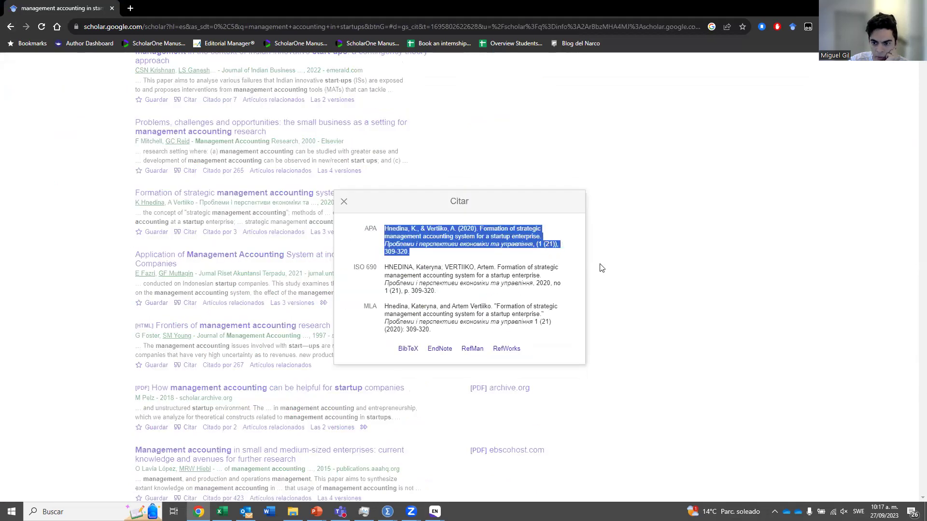
pyautogui.click(195, 356)
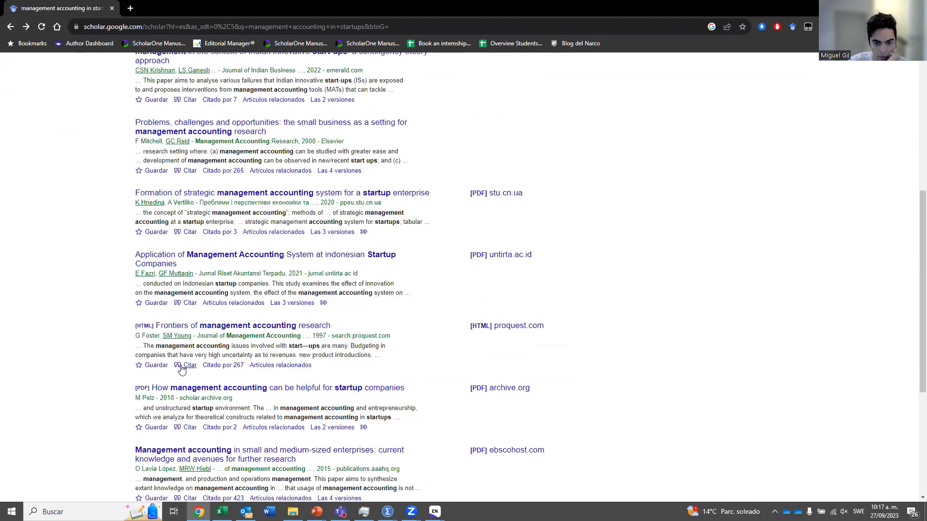
pyautogui.click(190, 365)
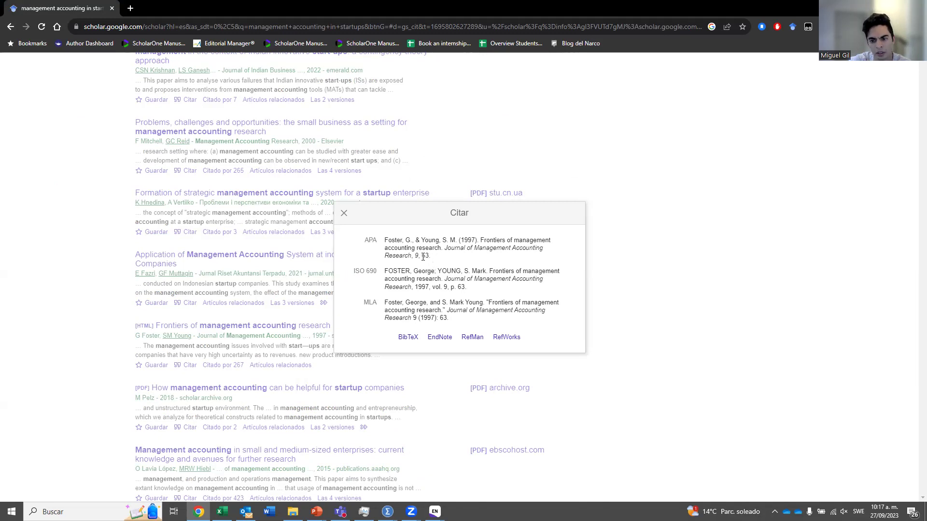
pyautogui.click(658, 292)
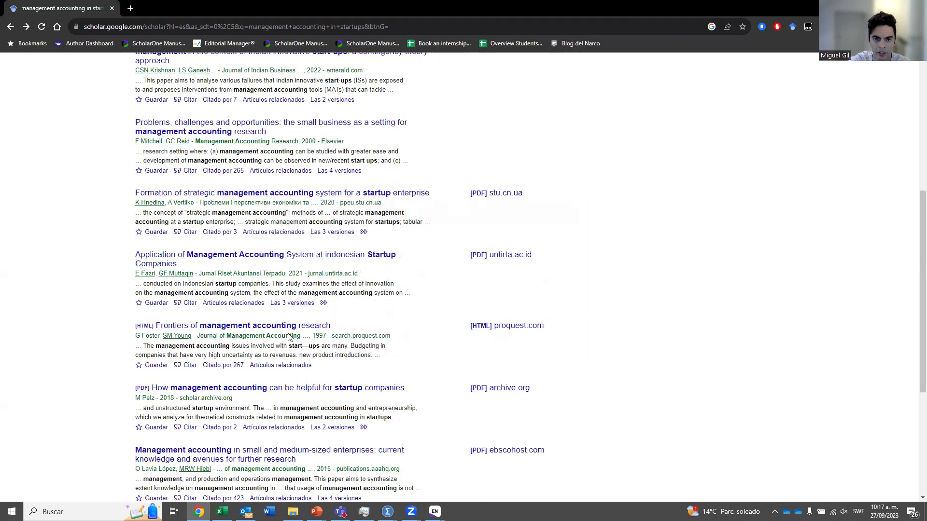
pyautogui.scroll(3, 398, 364)
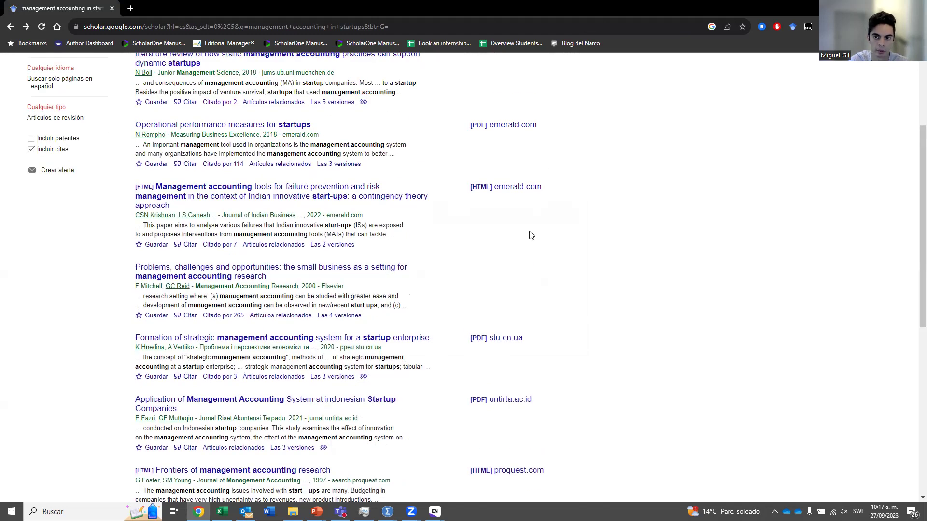
pyautogui.scroll(3, 531, 235)
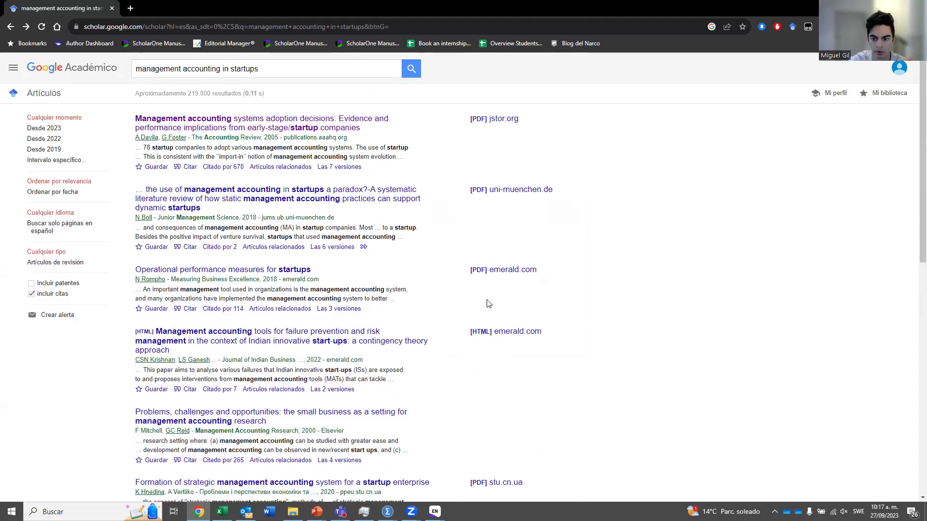
# Step: In the Test library, open the imported Davila 2005 reference, check its empty DOI field, and close it
pyautogui.moveTo(435, 511)
pyautogui.click(453, 479)
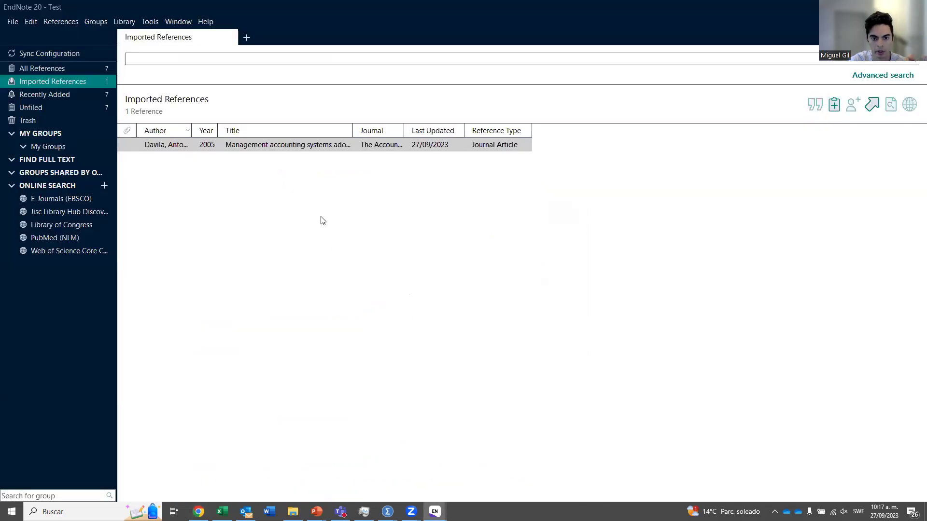
pyautogui.click(291, 145)
pyautogui.doubleClick(342, 145)
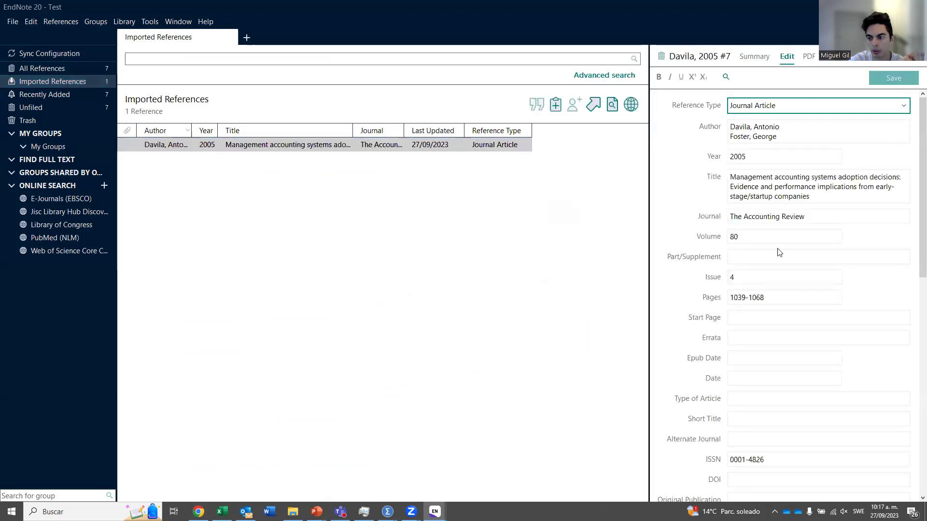
pyautogui.scroll(-1, 801, 313)
pyautogui.click(775, 443)
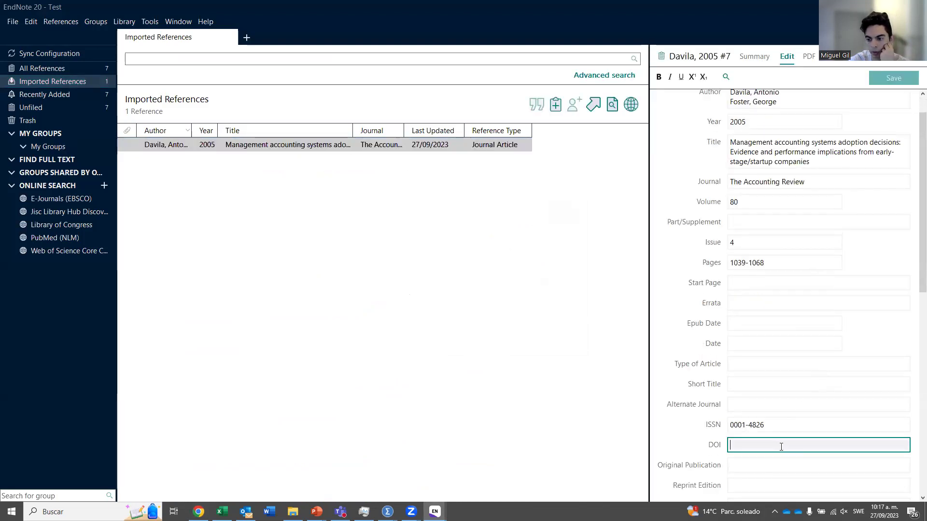
pyautogui.click(917, 56)
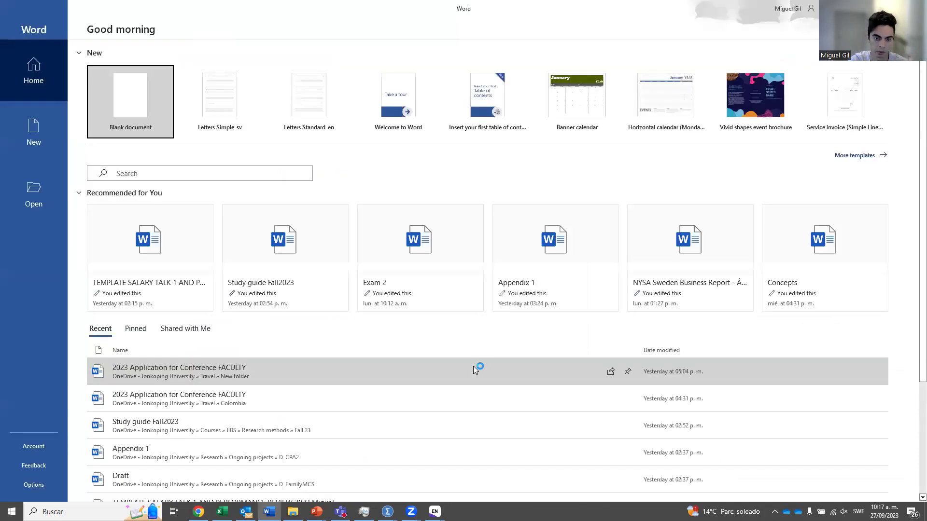
# Step: Create a blank Word document with the EndNote 20 tab (APA 7th) and list all 7 library references
pyautogui.click(149, 126)
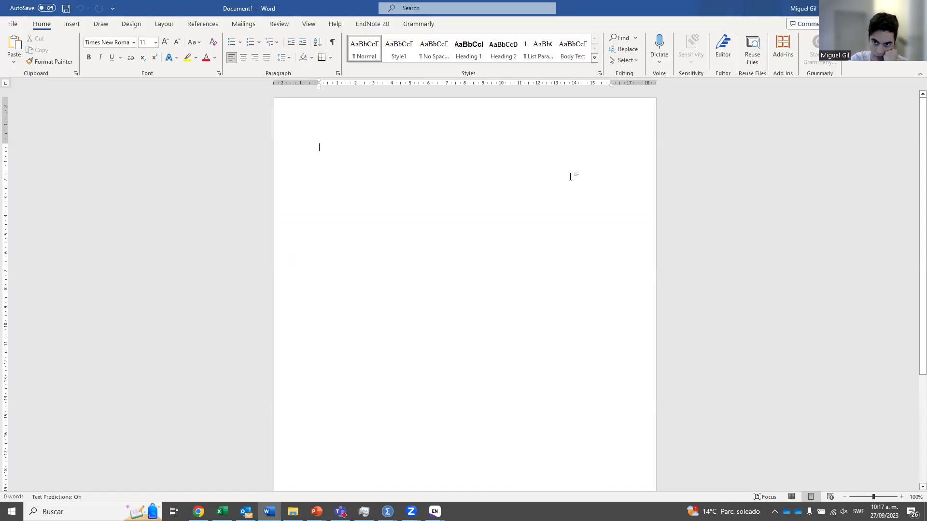
pyautogui.click(369, 25)
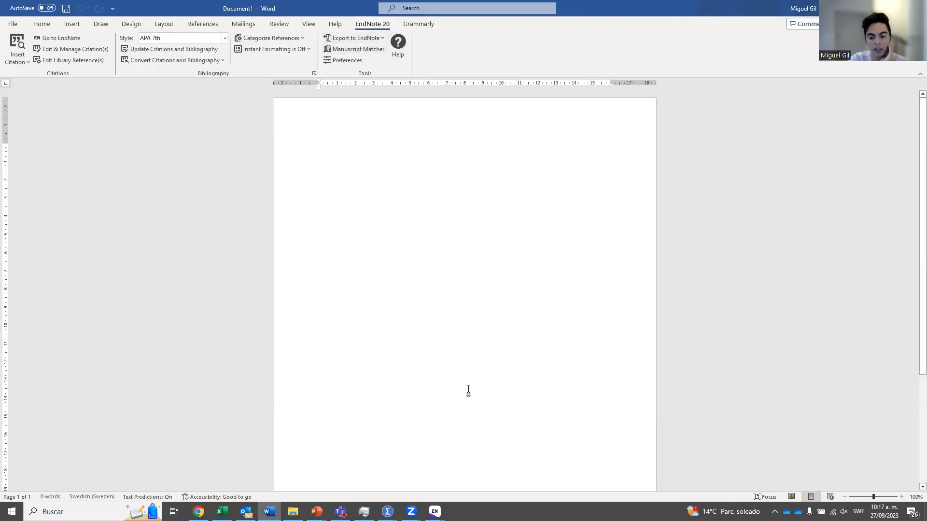
pyautogui.moveTo(434, 512)
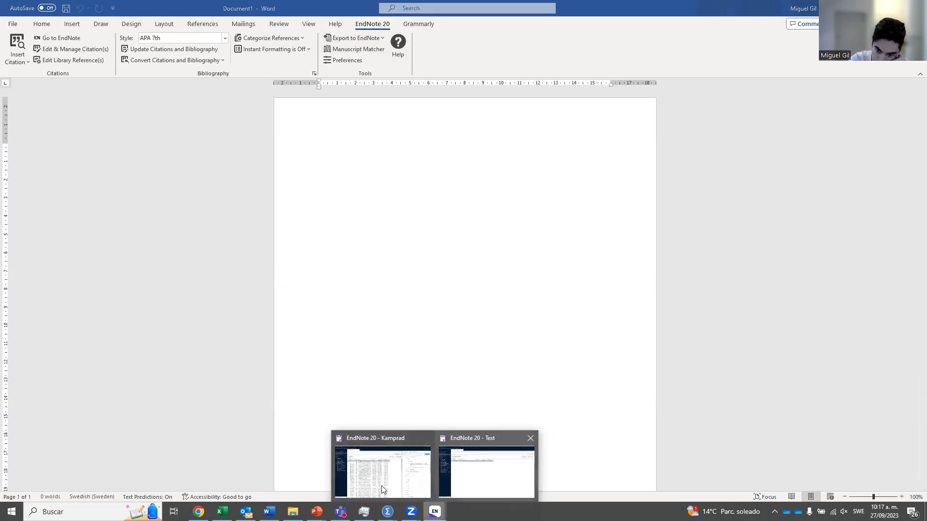
pyautogui.click(473, 484)
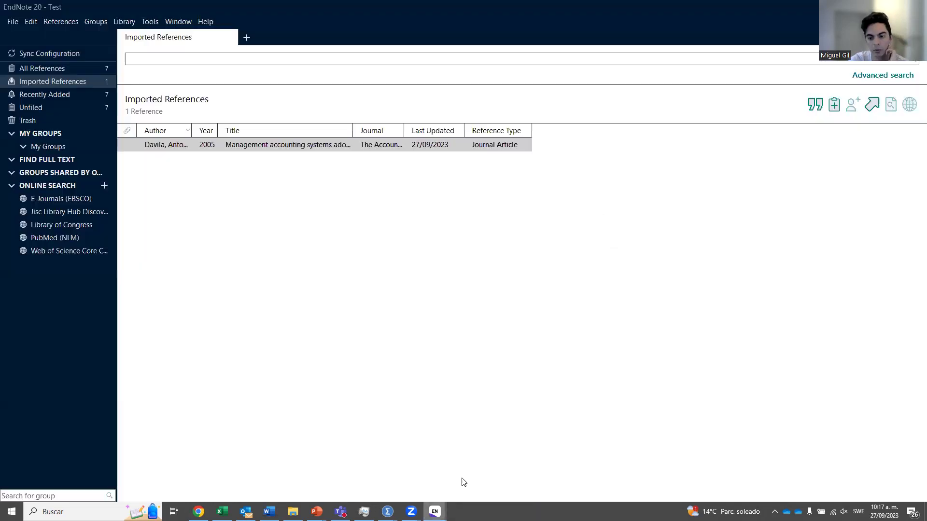
pyautogui.click(66, 67)
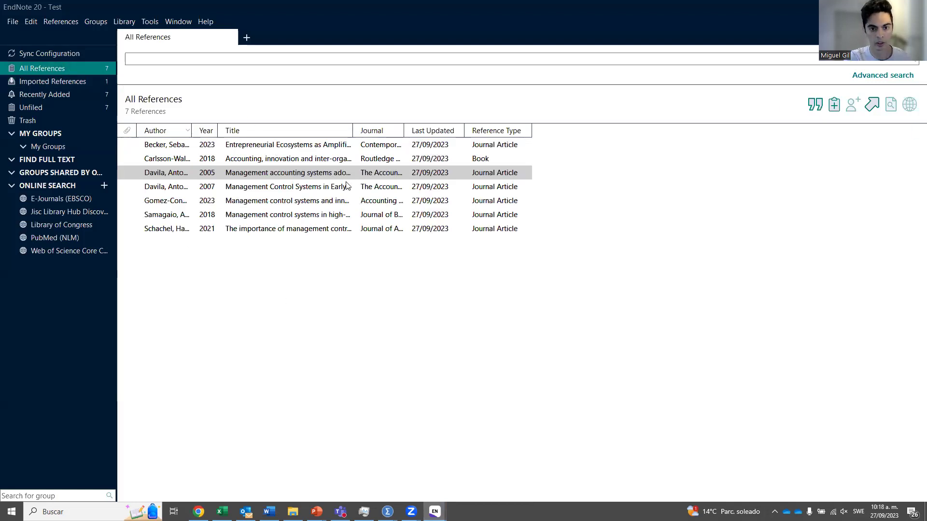
pyautogui.hotkey('alt', 'Tab')
# Step: Type 'Management accounting in startups have been studied from the agency theory perspective', proofed in English (United Kingdom)
pyautogui.write('Management accounting in startups have')
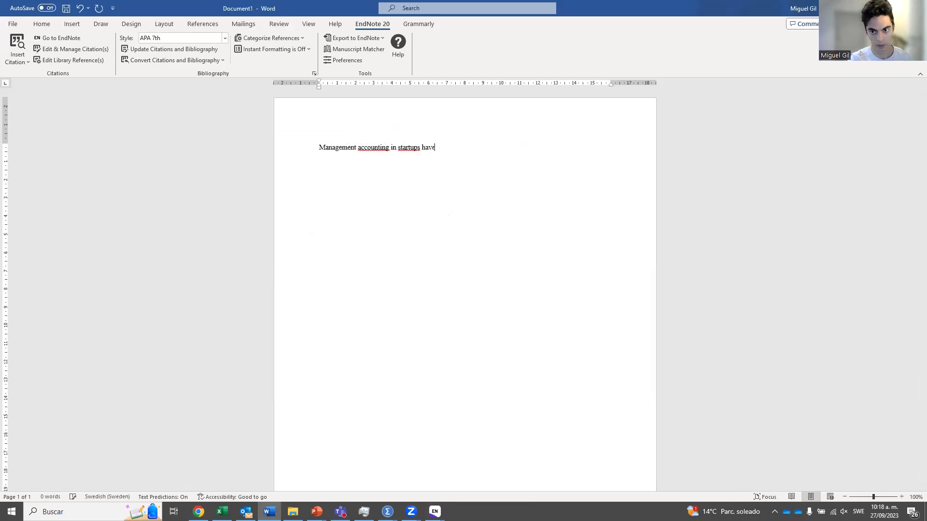
pyautogui.write(' been studied from')
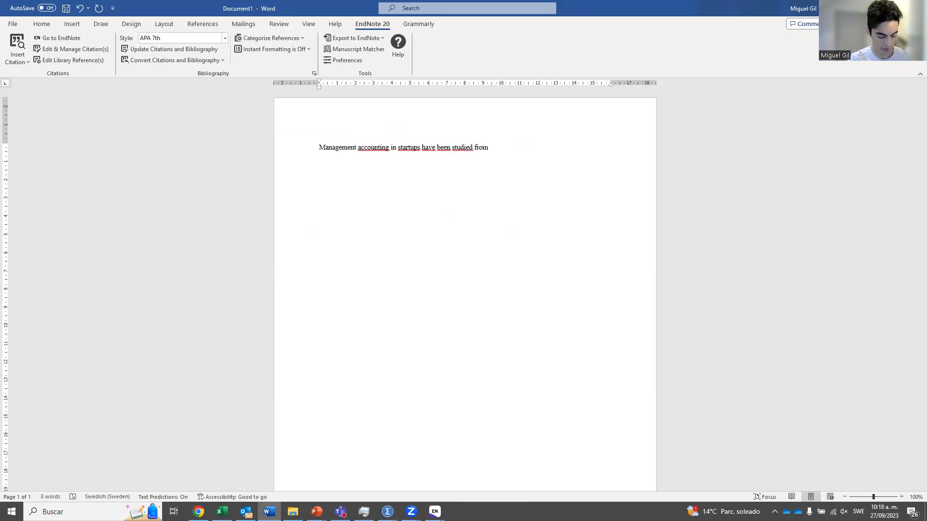
pyautogui.write(' the agency theo')
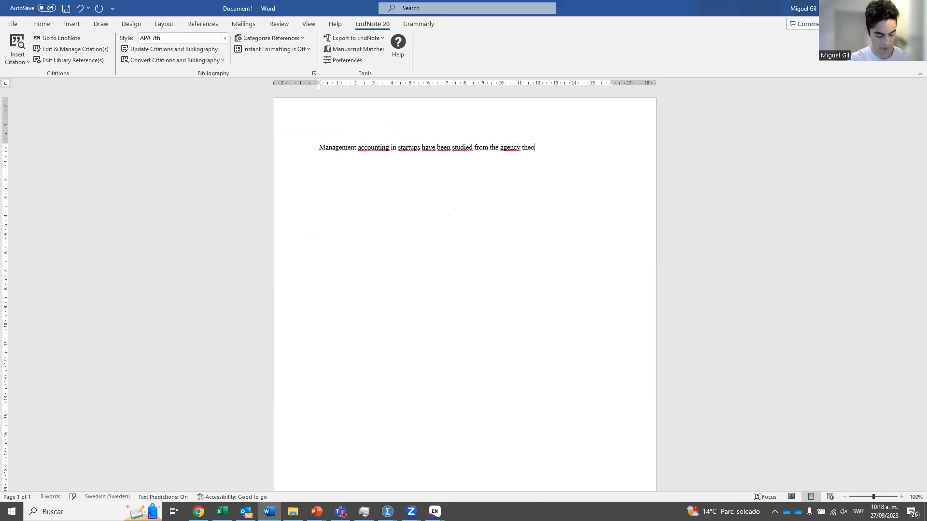
pyautogui.write('ry perspective')
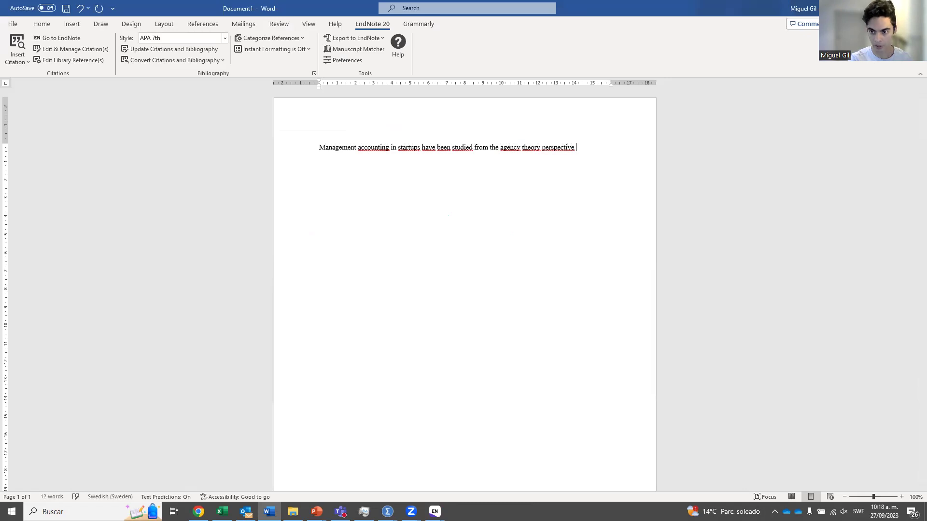
pyautogui.click(288, 142)
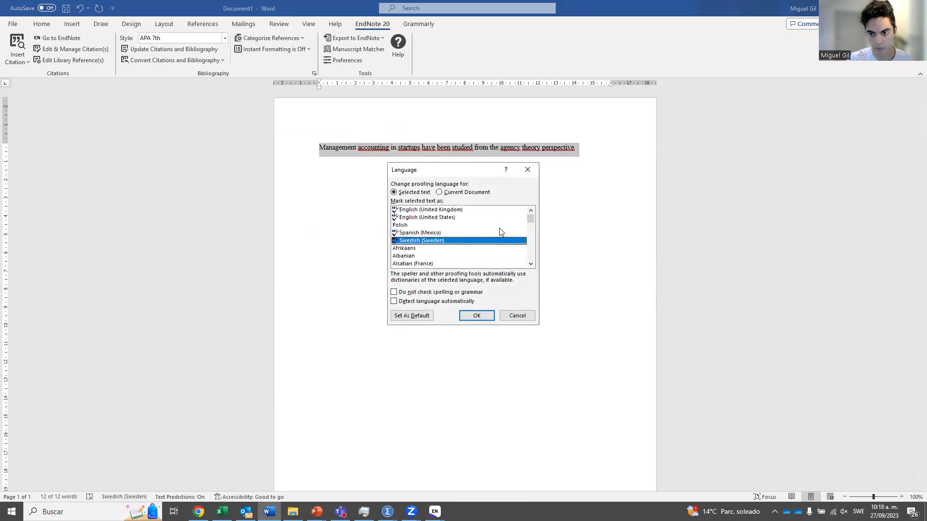
pyautogui.click(478, 212)
pyautogui.click(474, 317)
pyautogui.click(587, 151)
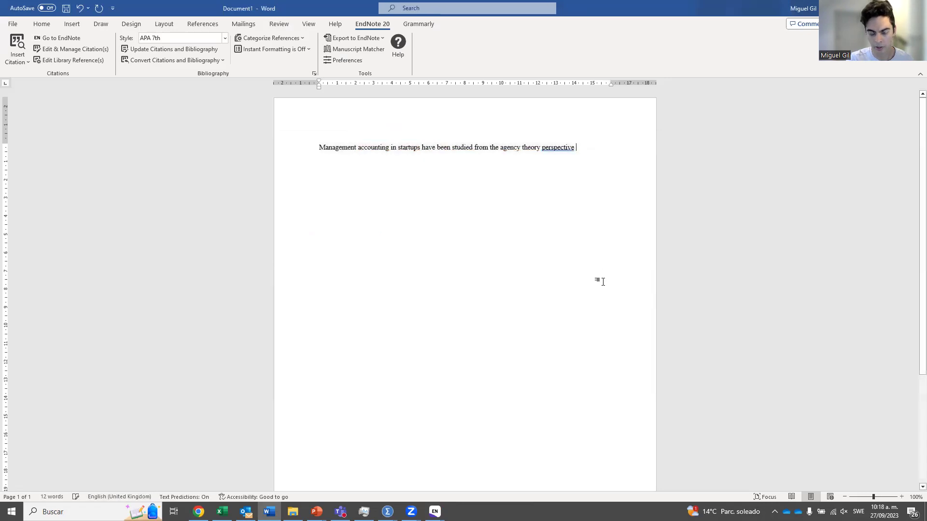
pyautogui.hotkey('alt', 'Tab')
pyautogui.hotkey('alt', 'Tab')
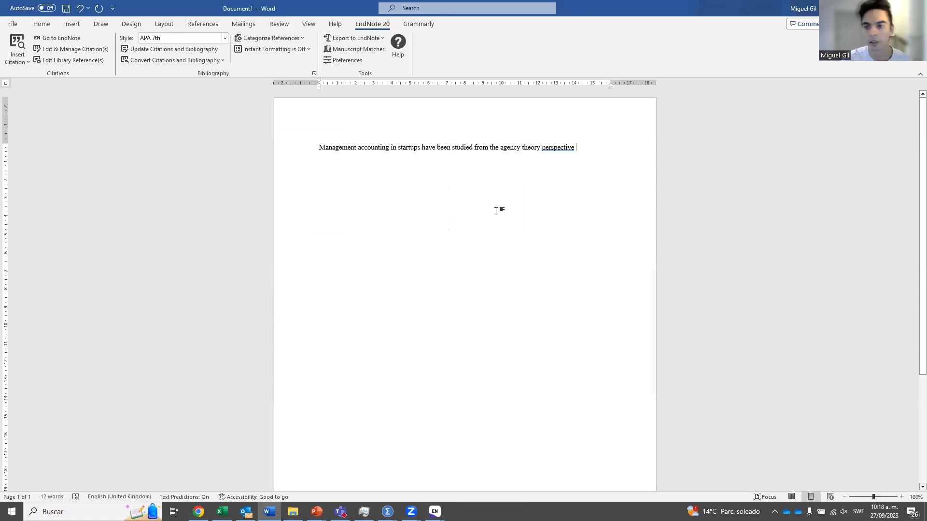
# Step: Select the Davila 2005 reference in EndNote and cite it after the sentence
pyautogui.hotkey('alt', 'Tab')
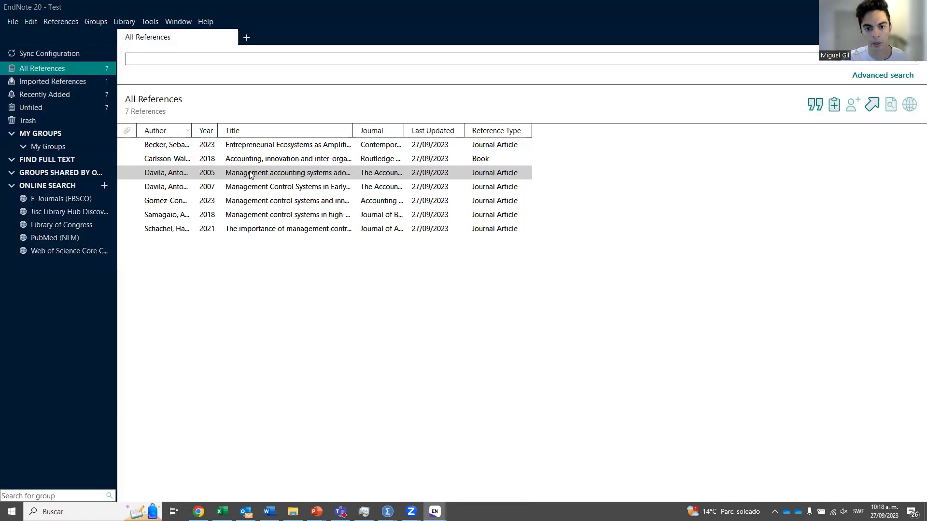
pyautogui.hotkey('alt', 'Tab')
pyautogui.click(29, 63)
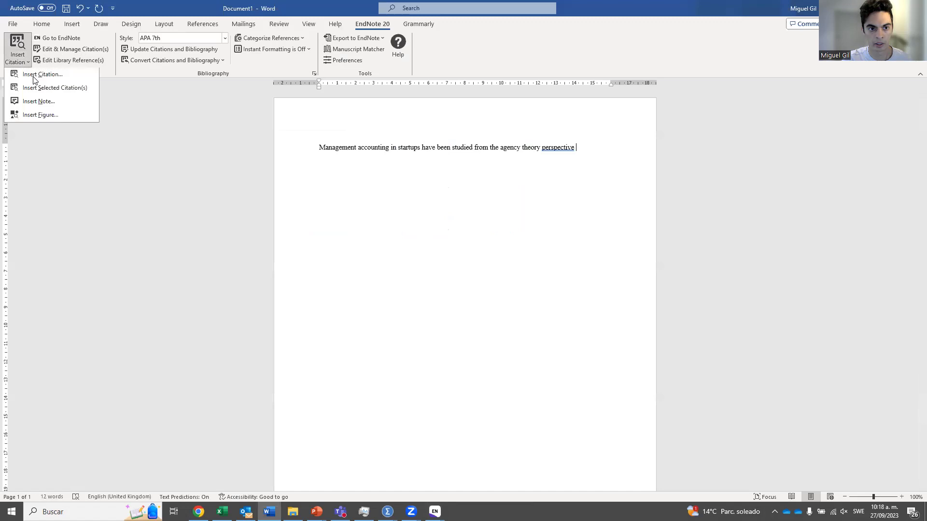
pyautogui.click(265, 137)
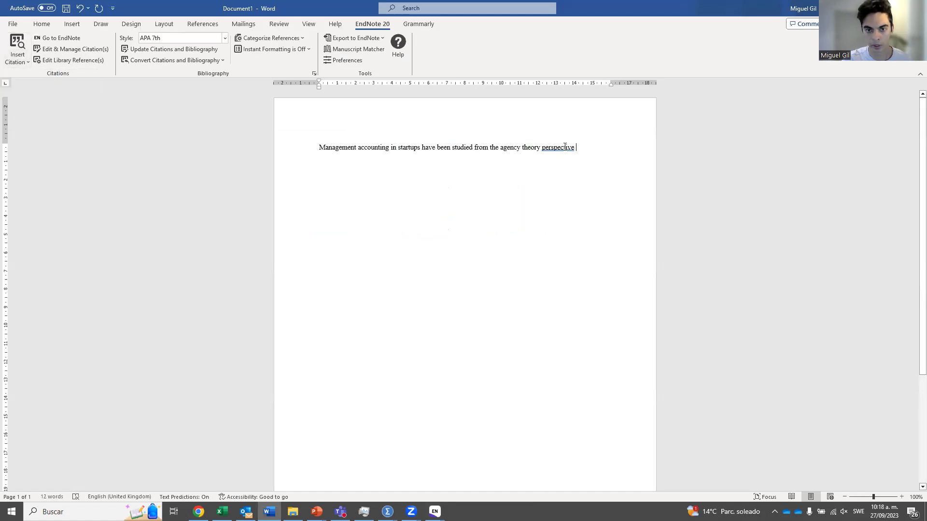
pyautogui.click(21, 62)
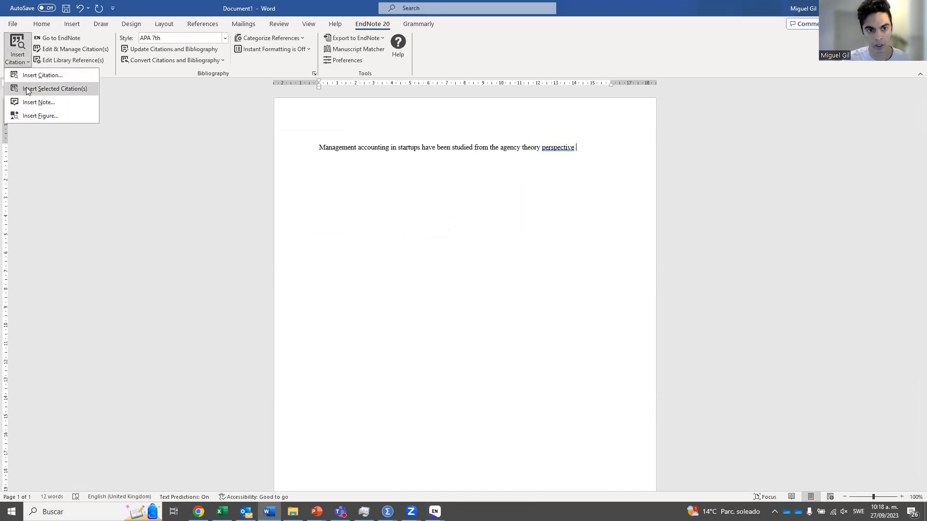
pyautogui.click(550, 235)
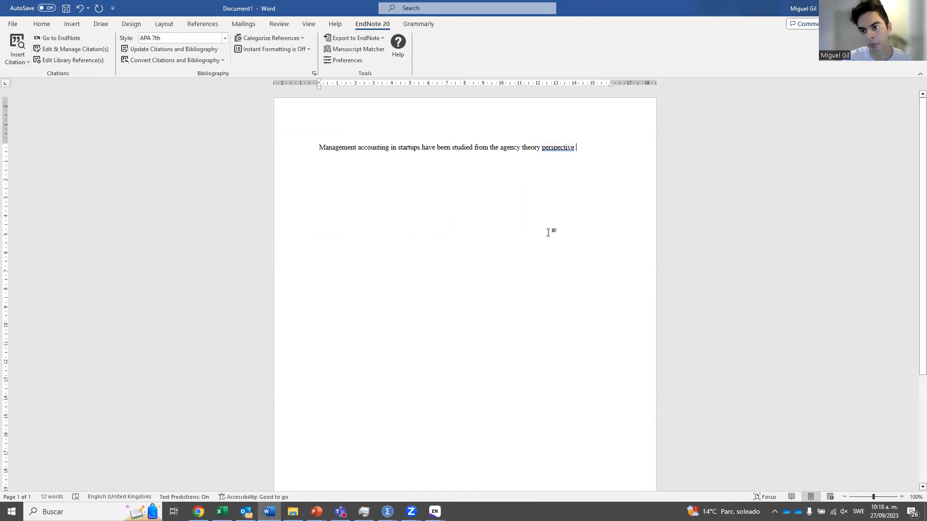
pyautogui.hotkey('alt', 'Tab')
pyautogui.click(237, 187)
pyautogui.click(240, 163)
pyautogui.click(240, 172)
pyautogui.hotkey('alt', 'Tab')
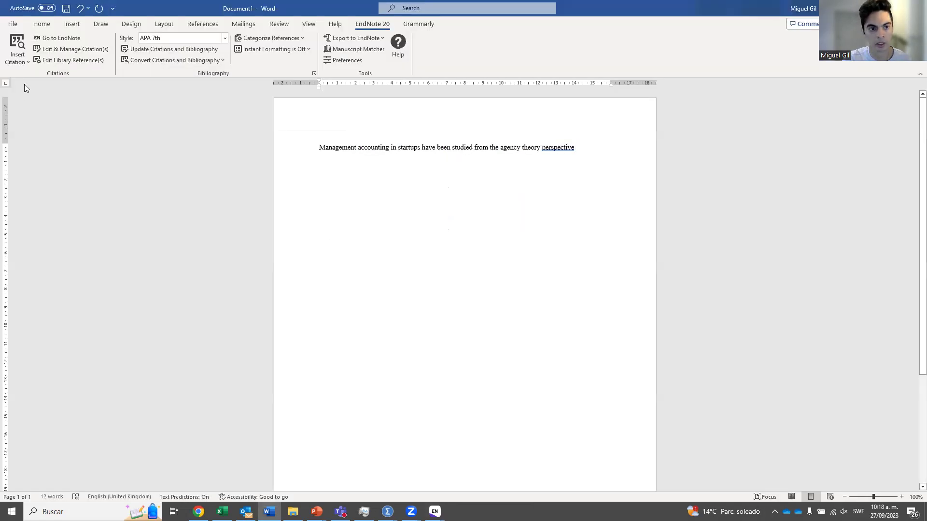
pyautogui.click(20, 61)
pyautogui.click(30, 88)
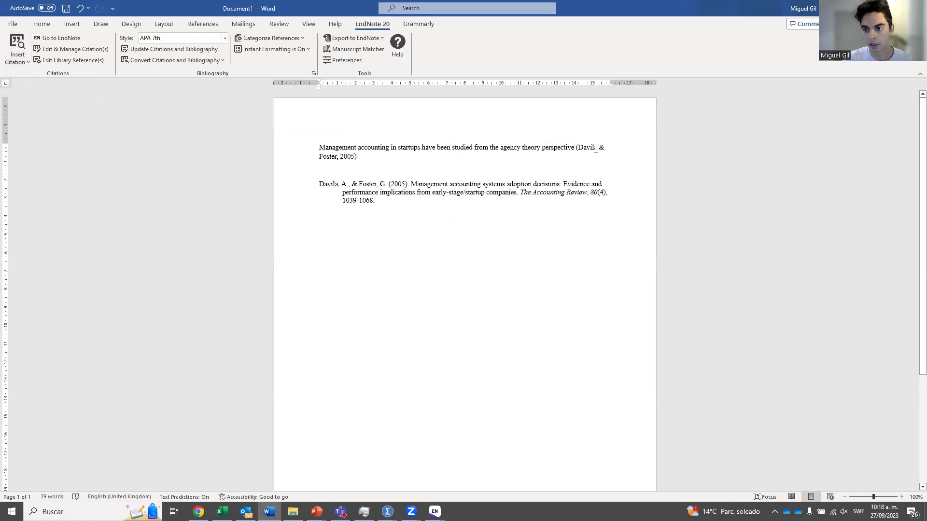
# Step: Add Davila & Foster 2007 to the existing citation
pyautogui.click(581, 184)
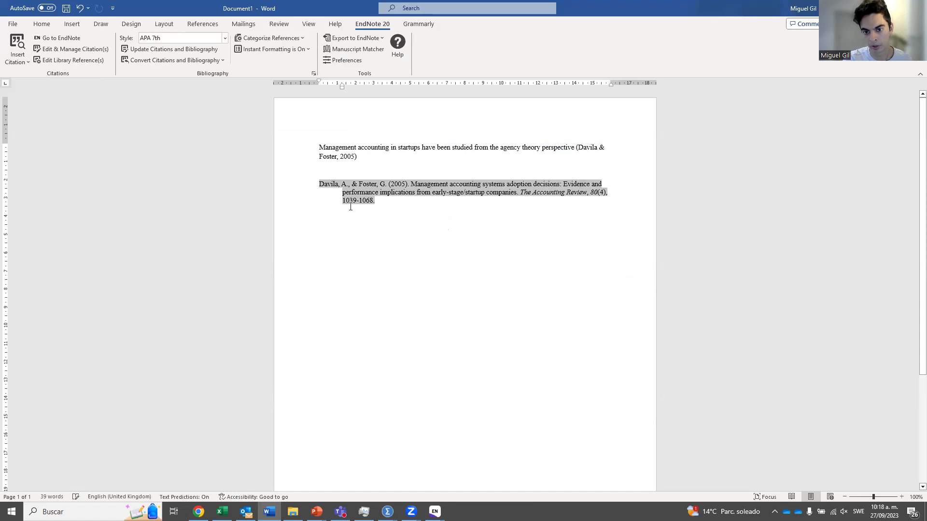
pyautogui.click(348, 175)
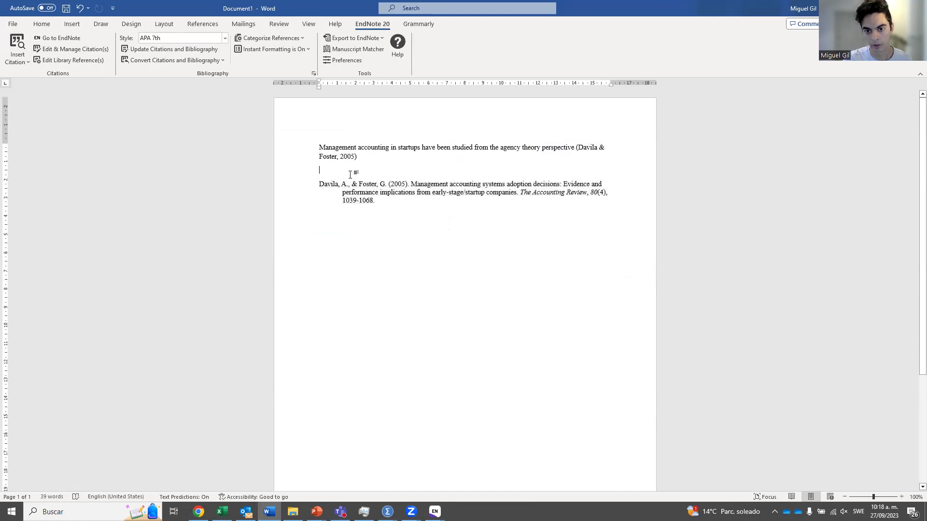
pyautogui.click(442, 163)
pyautogui.click(17, 57)
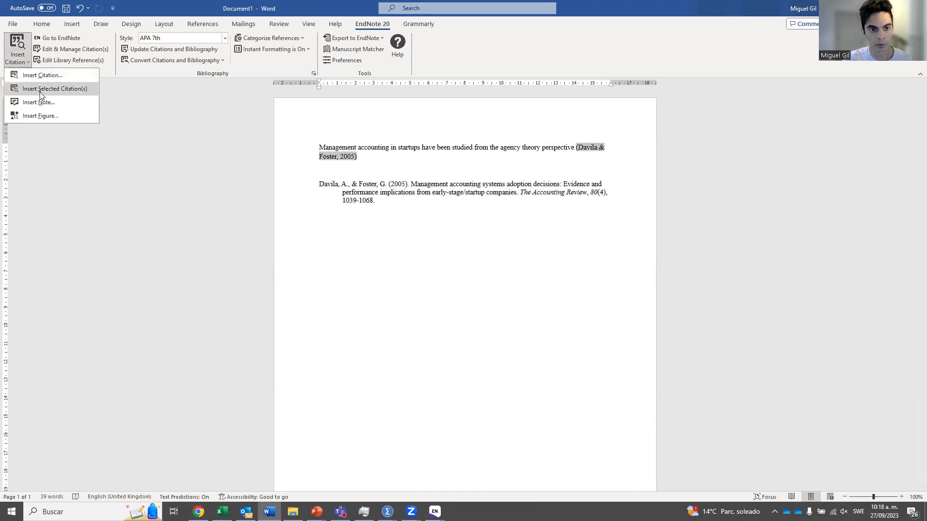
pyautogui.click(41, 89)
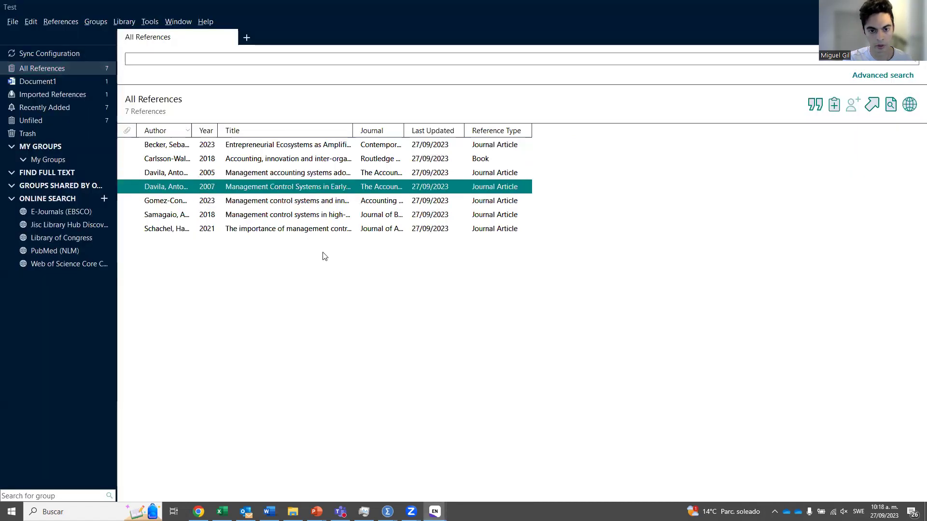
pyautogui.hotkey('alt', 'Tab')
pyautogui.click(18, 62)
pyautogui.click(41, 91)
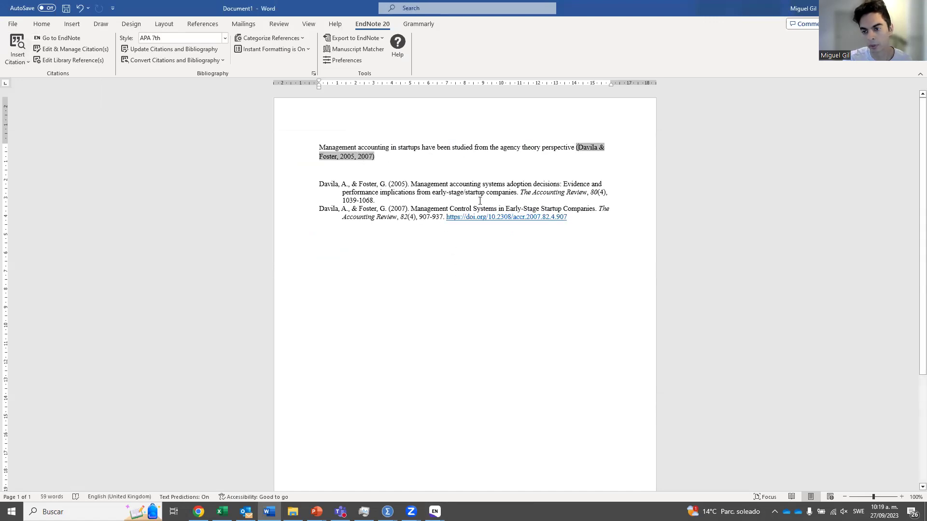
# Step: Add Samagaio et al., 2018, giving (Davila & Foster, 2005, 2007; Samagaio et al., 2018)
pyautogui.hotkey('alt', 'Tab')
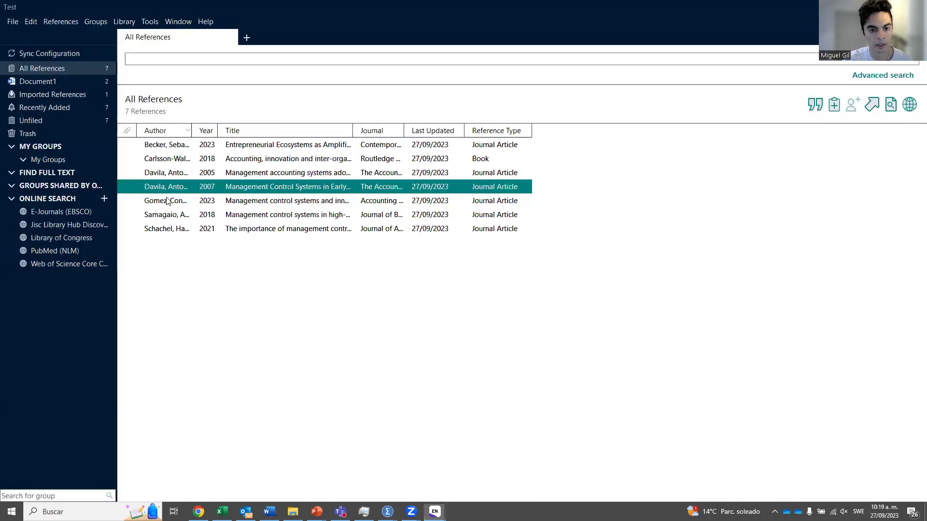
pyautogui.click(187, 213)
pyautogui.hotkey('alt', 'Tab')
pyautogui.click(17, 62)
pyautogui.click(41, 90)
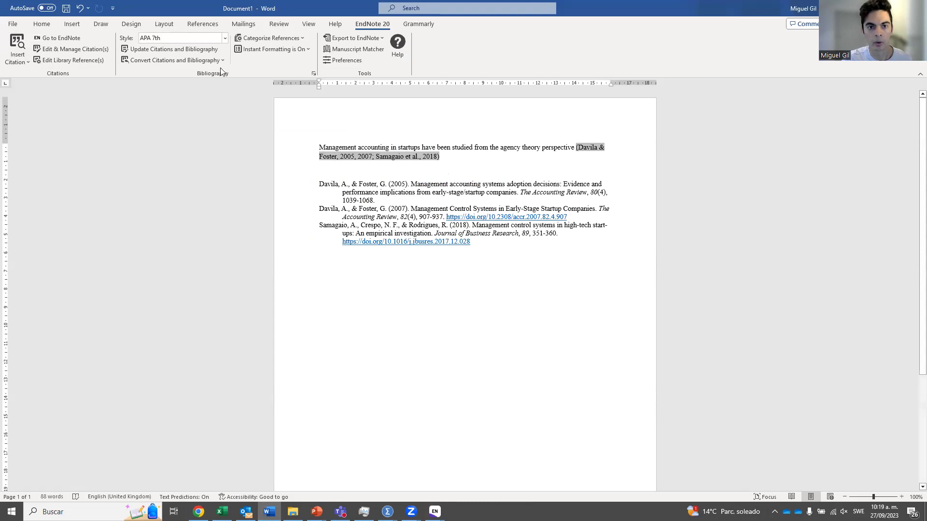
pyautogui.click(225, 38)
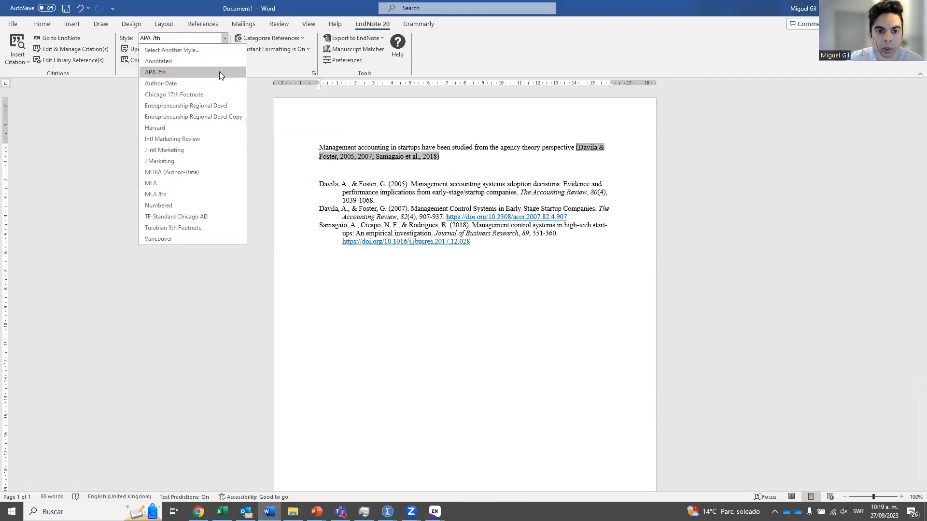
pyautogui.click(222, 95)
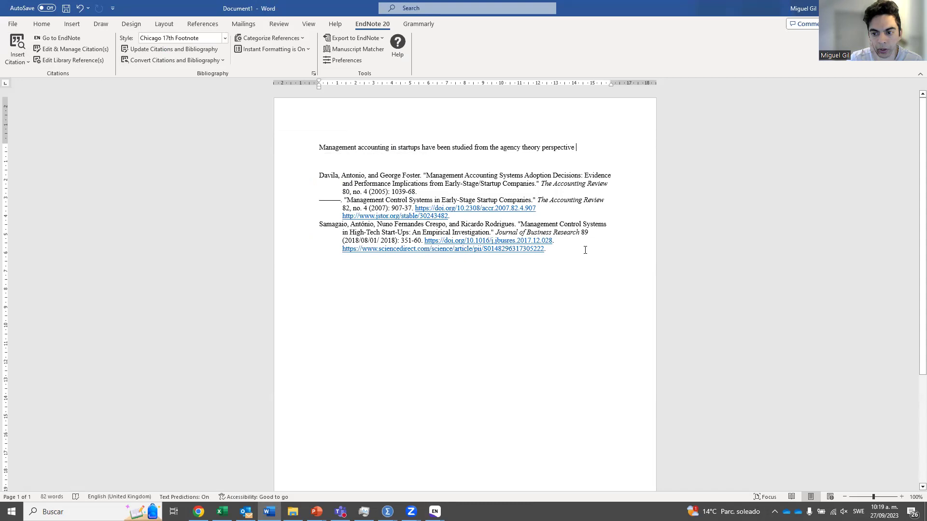
pyautogui.click(196, 38)
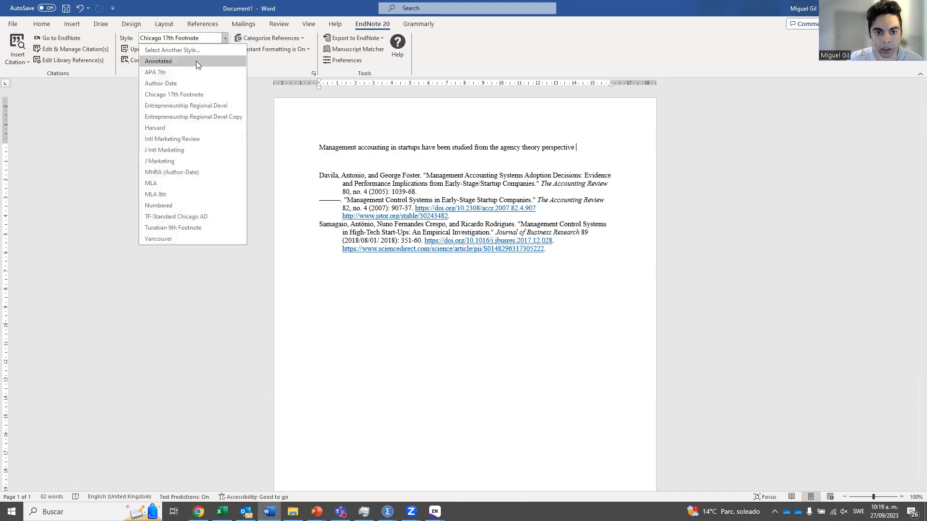
pyautogui.click(196, 72)
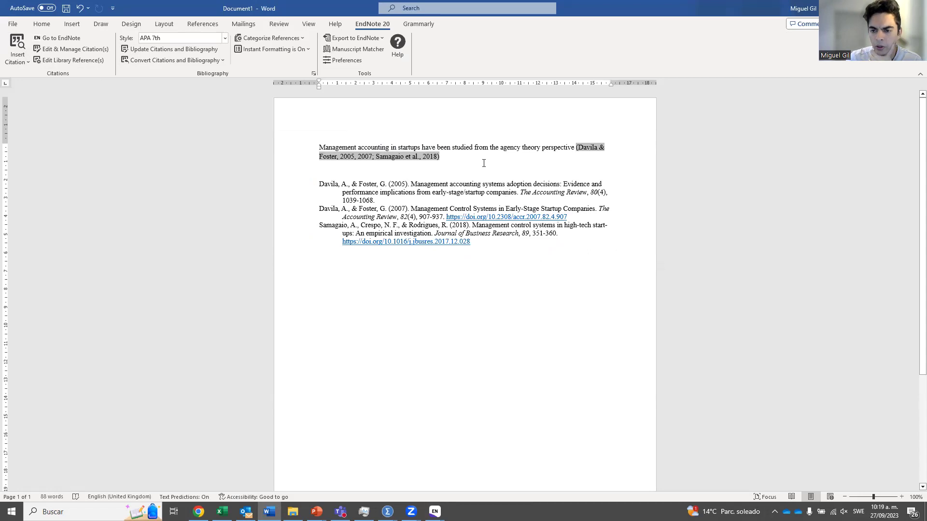
pyautogui.click(471, 159)
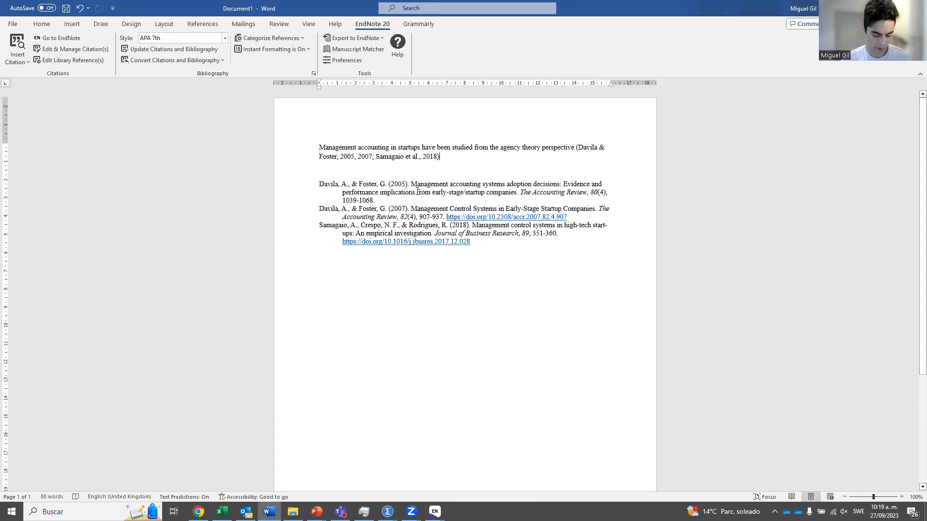
# Step: On a new line, type 'As stated by' and insert the Samagaio et al., 2018 citation after it
pyautogui.press('Return')
pyautogui.press('Return')
pyautogui.press('Return')
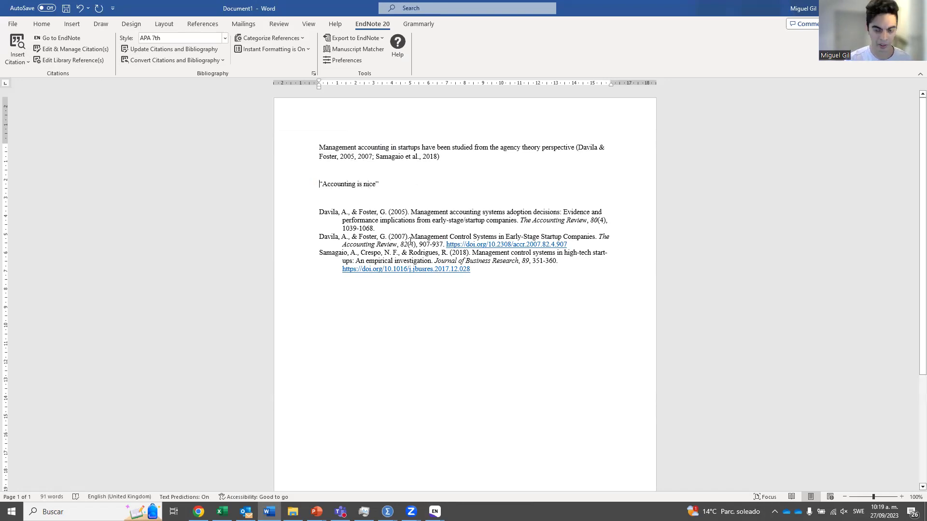
pyautogui.write('As stated by')
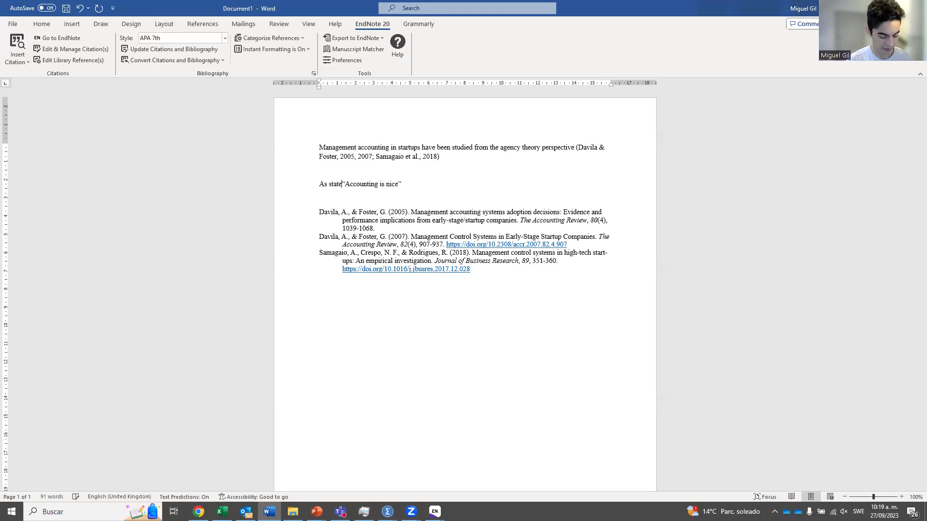
pyautogui.click(14, 60)
pyautogui.click(61, 87)
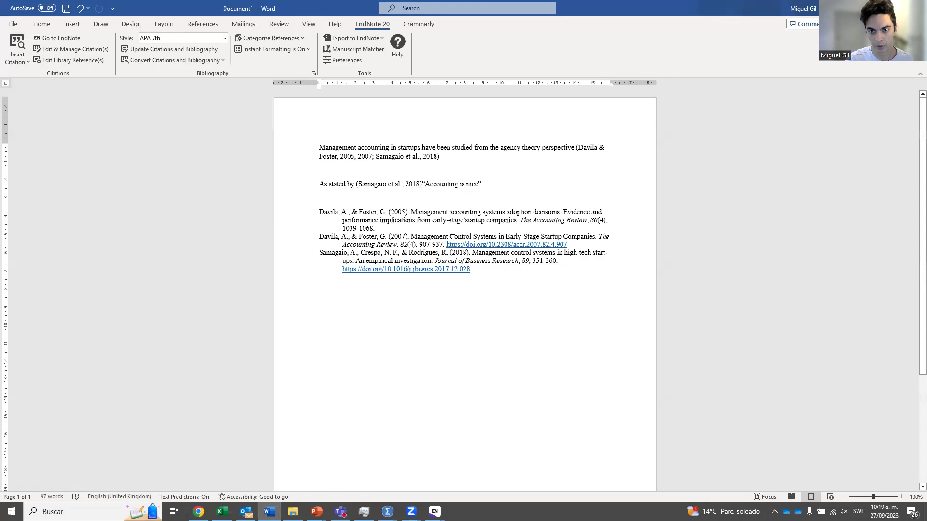
pyautogui.click(399, 188)
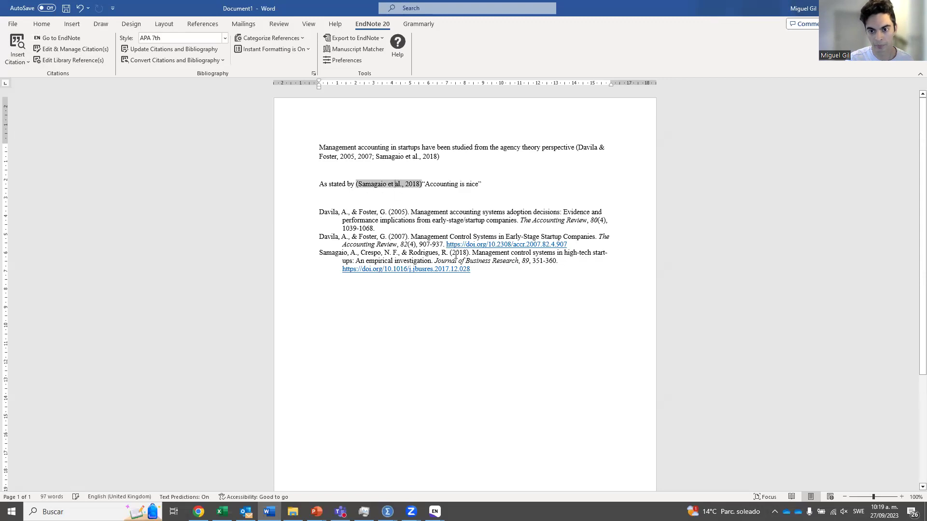
pyautogui.click(487, 186)
# Step: Try the Samagaio citation's exclude-author and exclude-year formats, then restore its Default Format
pyautogui.rightClick(394, 183)
pyautogui.moveTo(471, 339)
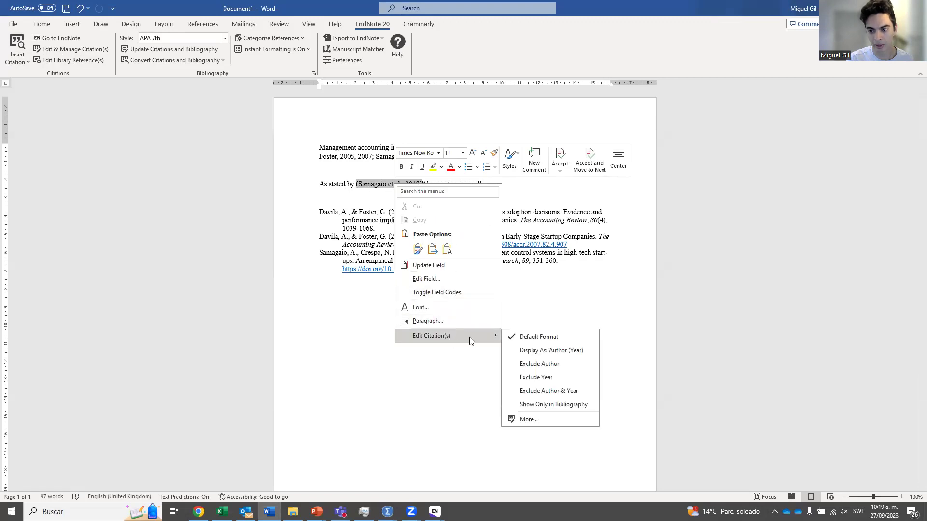
pyautogui.click(579, 361)
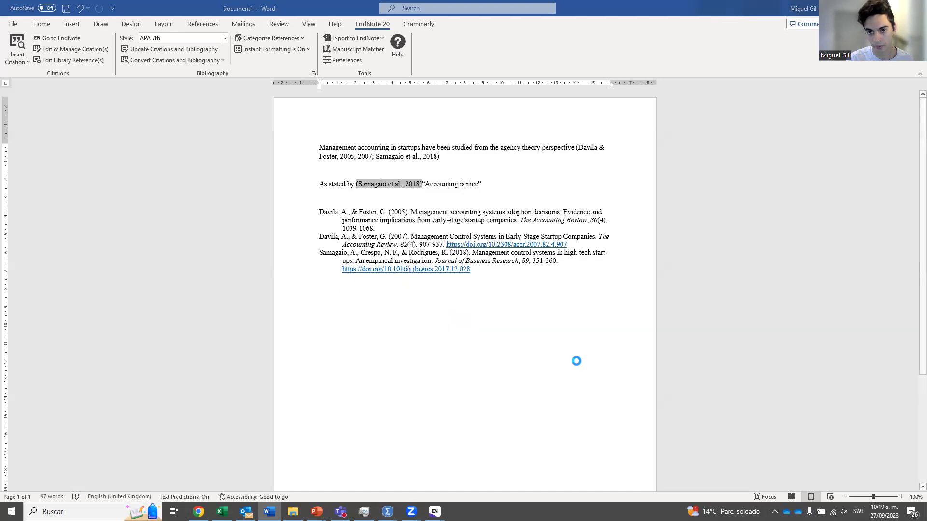
pyautogui.rightClick(374, 188)
pyautogui.moveTo(425, 336)
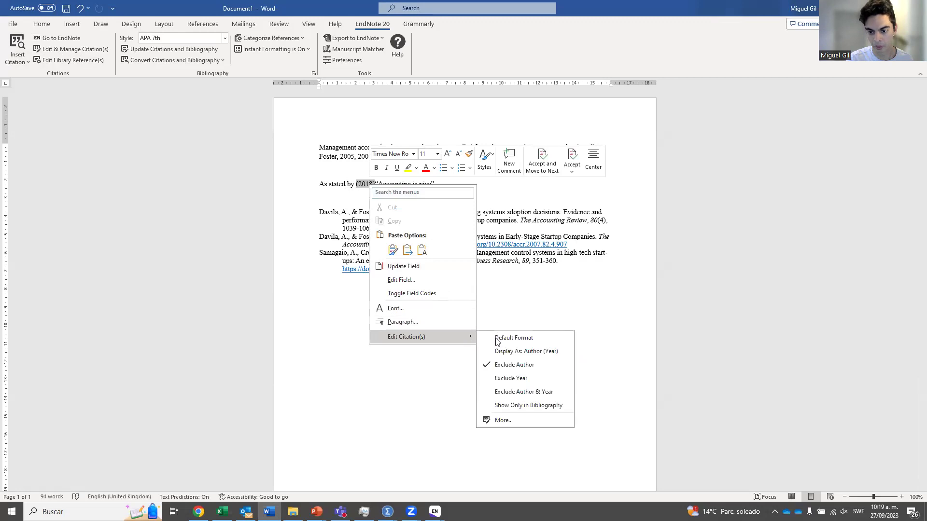
pyautogui.click(536, 365)
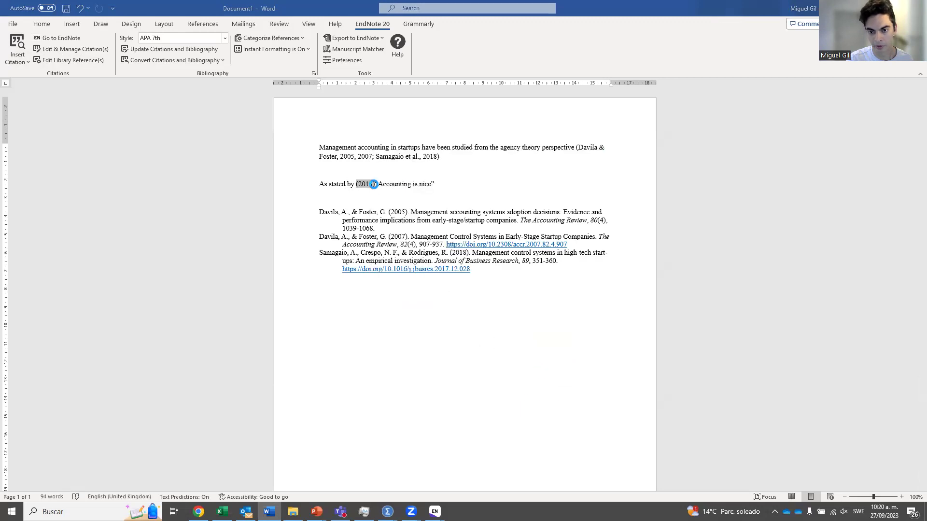
pyautogui.rightClick(371, 184)
pyautogui.moveTo(465, 390)
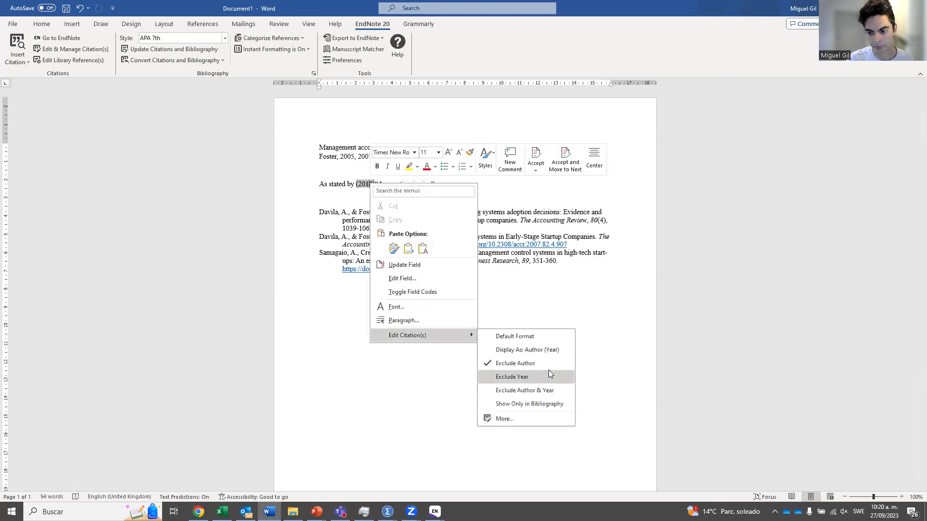
pyautogui.click(550, 375)
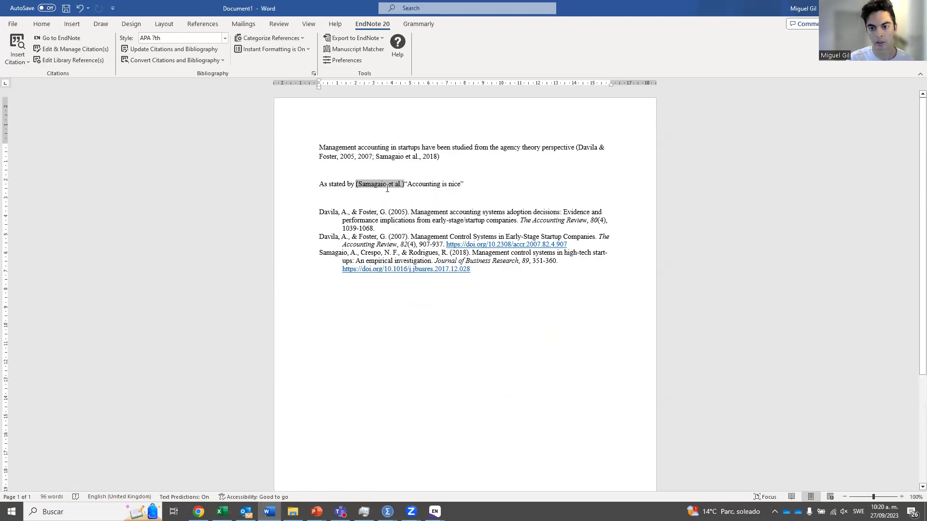
pyautogui.rightClick(394, 185)
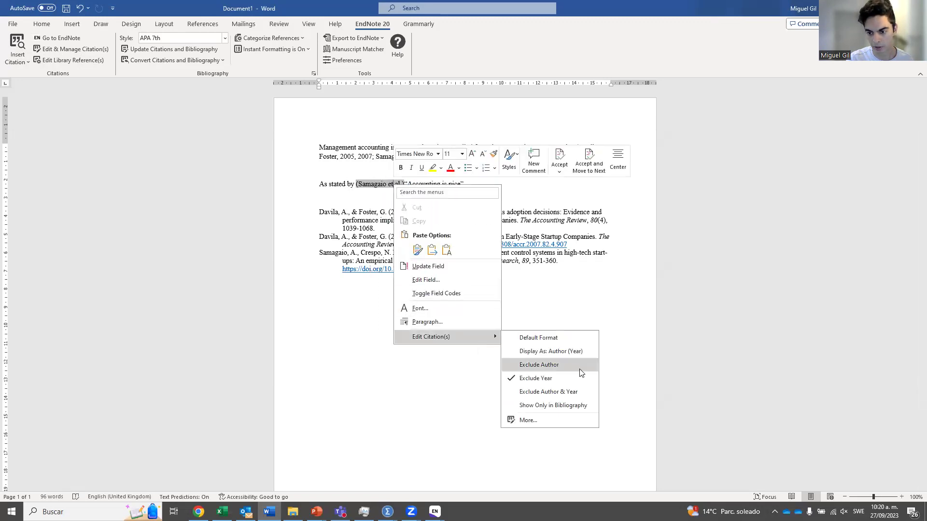
pyautogui.click(571, 342)
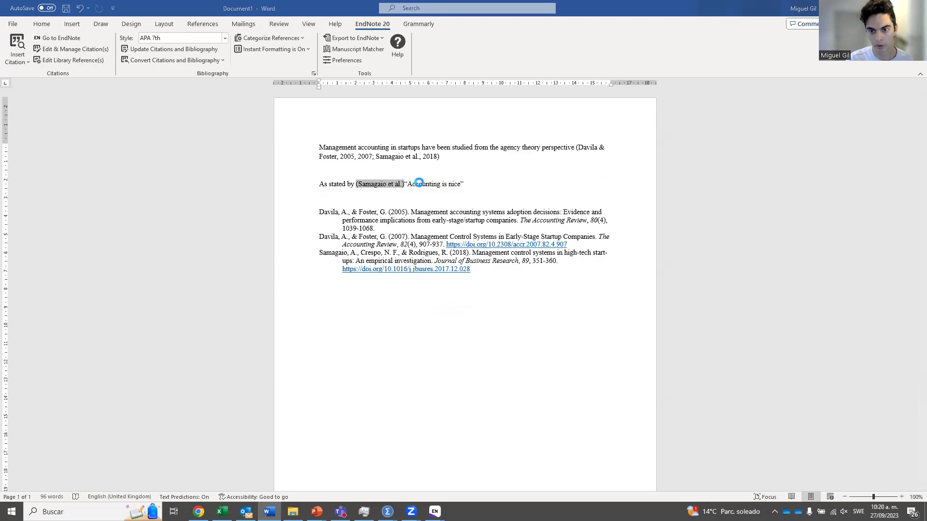
# Step: Add a space between the citation and quote, and open the citation's full editing window
pyautogui.click(492, 192)
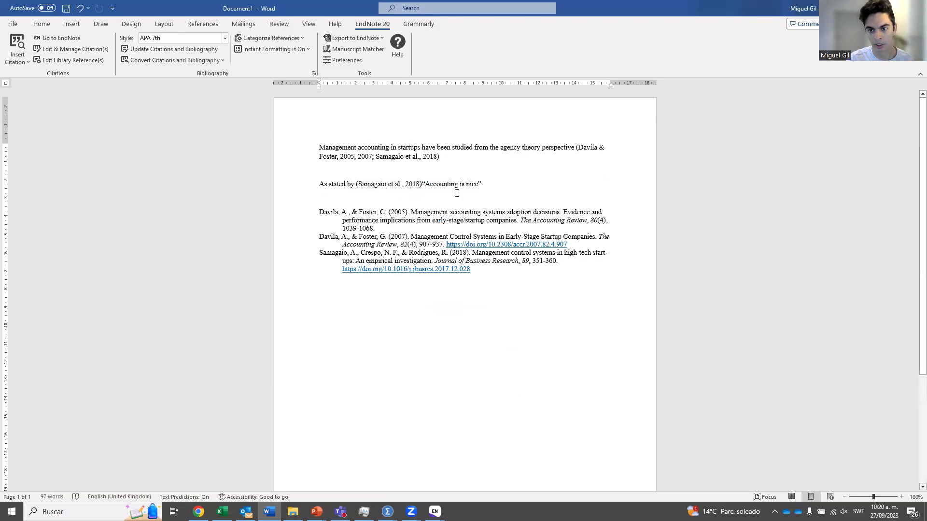
pyautogui.click(423, 184)
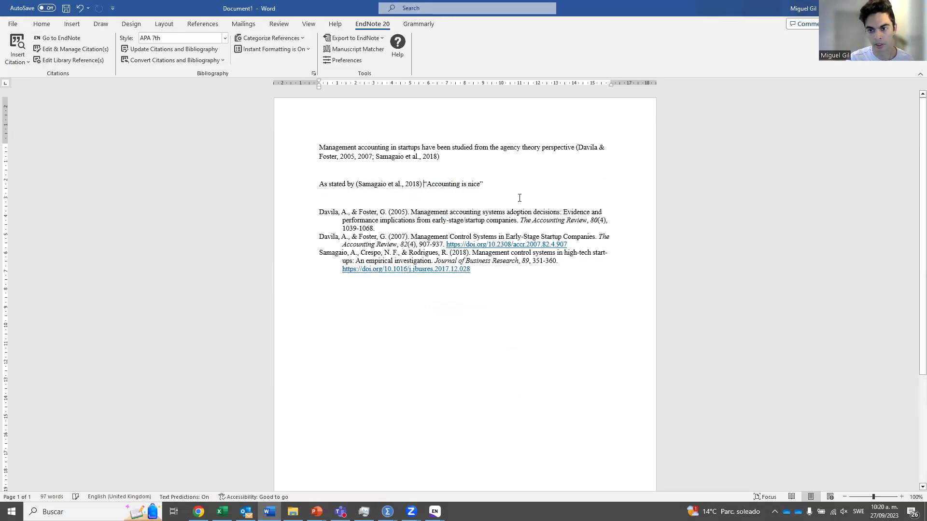
pyautogui.rightClick(412, 184)
pyautogui.moveTo(463, 335)
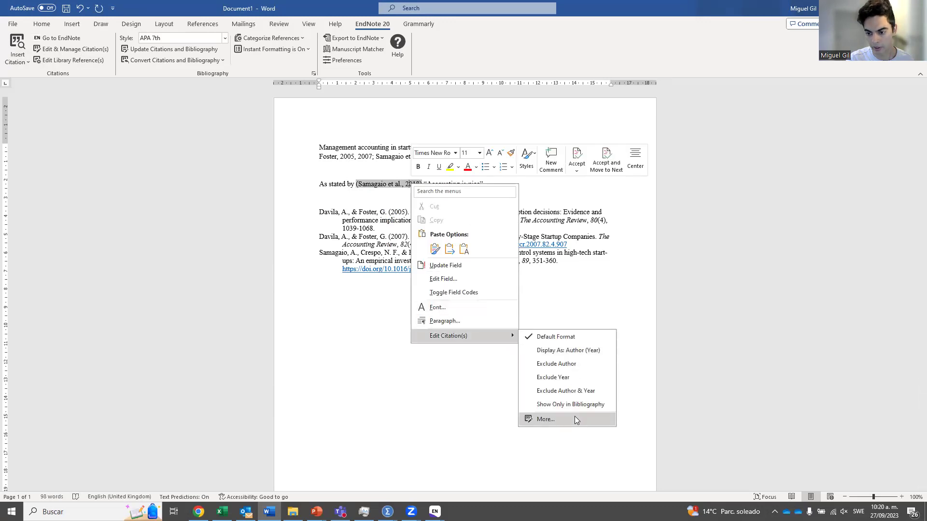
pyautogui.click(546, 419)
# Step: Add page 15 to the Samagaio et al. citation
pyautogui.click(528, 305)
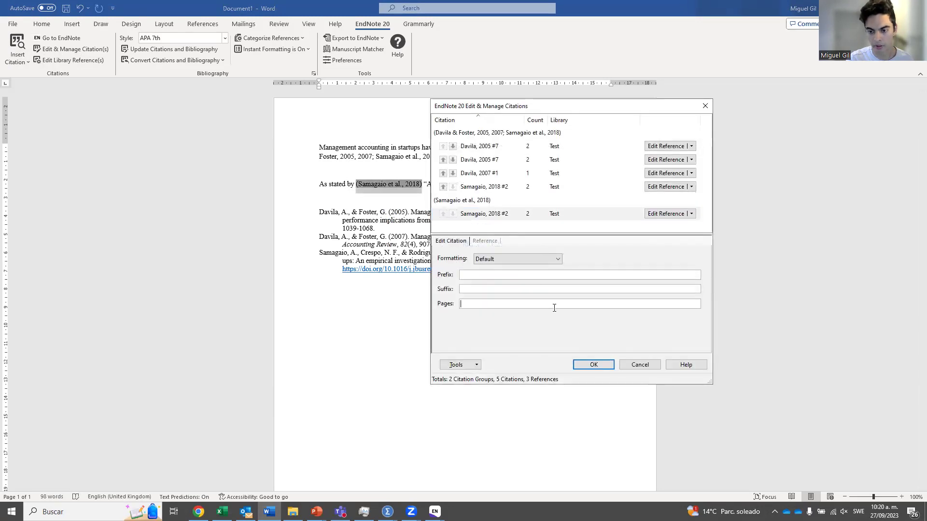
pyautogui.write('15')
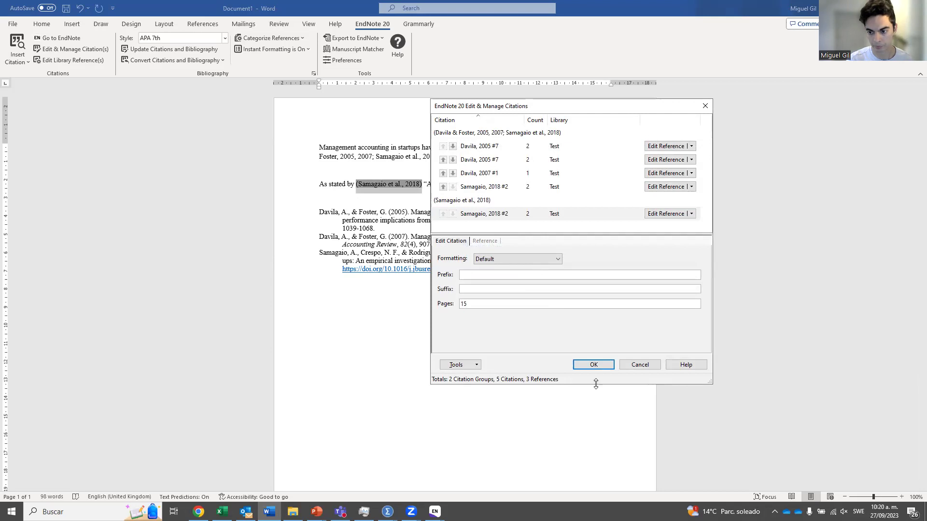
pyautogui.click(601, 367)
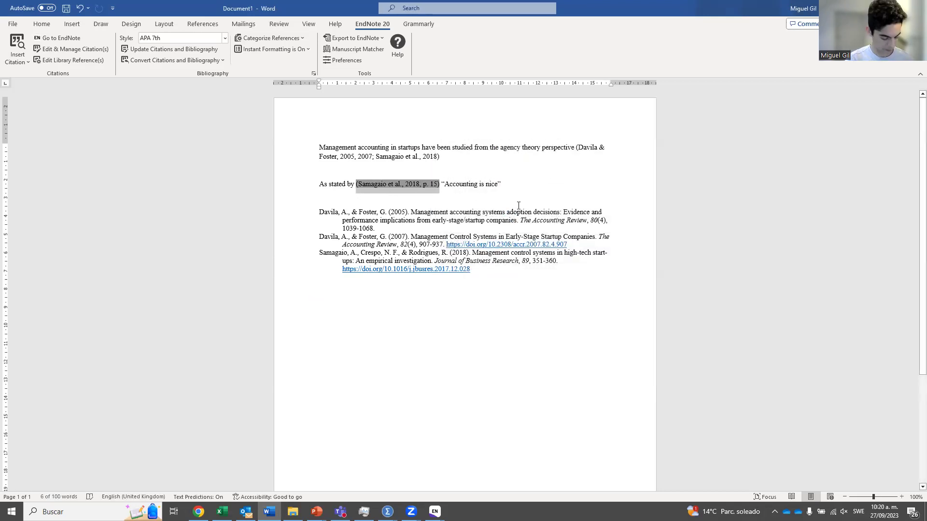
# Step: Put the quote "Accounting is nice" before the citation, add "previous research", and italicize the quote
pyautogui.moveTo(502, 186); pyautogui.dragTo(461, 186)
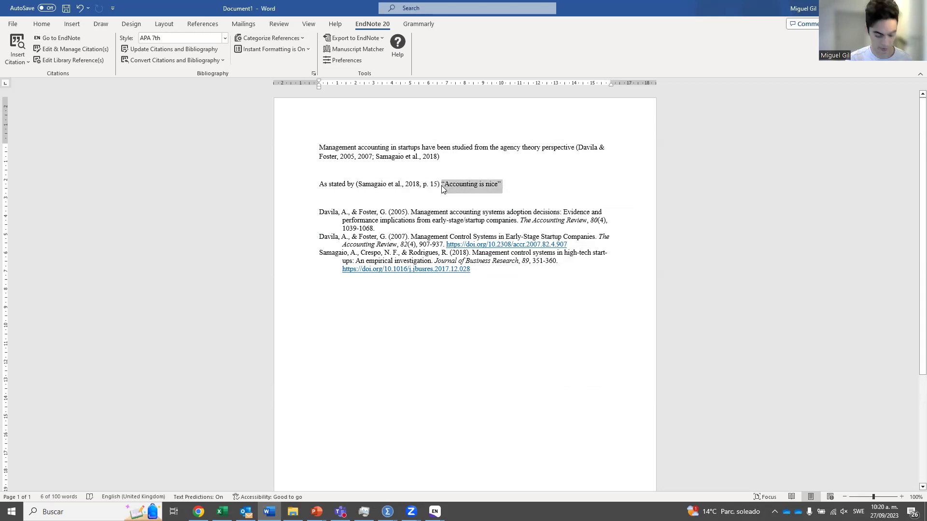
pyautogui.press('BackSpace')
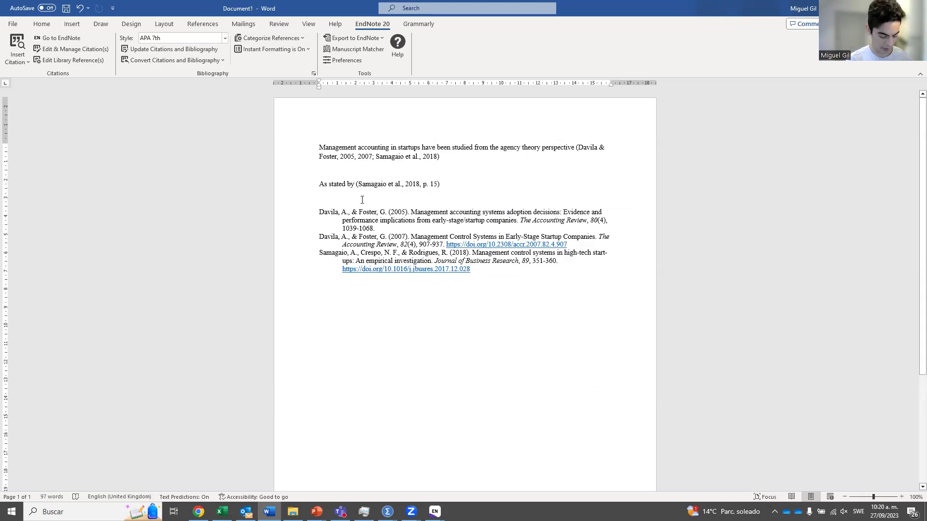
pyautogui.hotkey('ctrl', 'z')
pyautogui.click(356, 182)
pyautogui.write('previous research “Accounting is nice”')
pyautogui.moveTo(410, 187); pyautogui.dragTo(462, 187)
pyautogui.hotkey('ctrl', 'i')
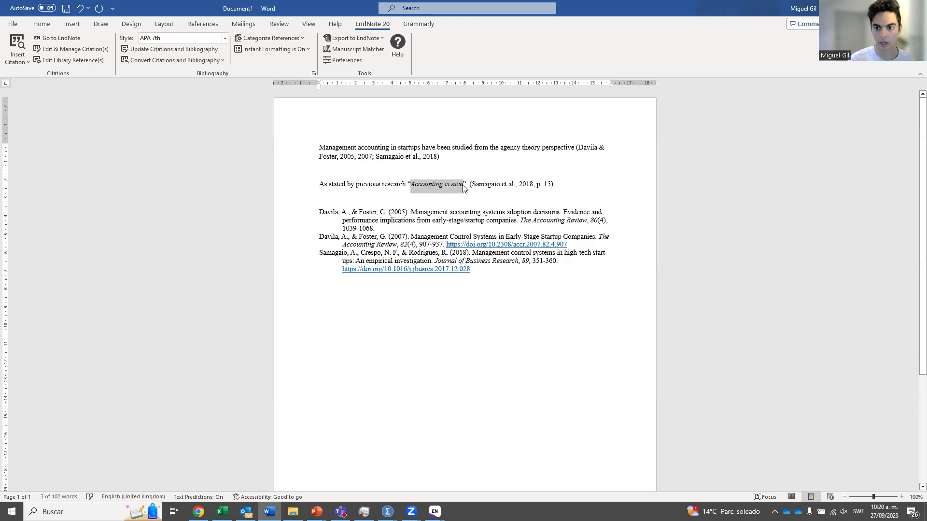
pyautogui.click(563, 185)
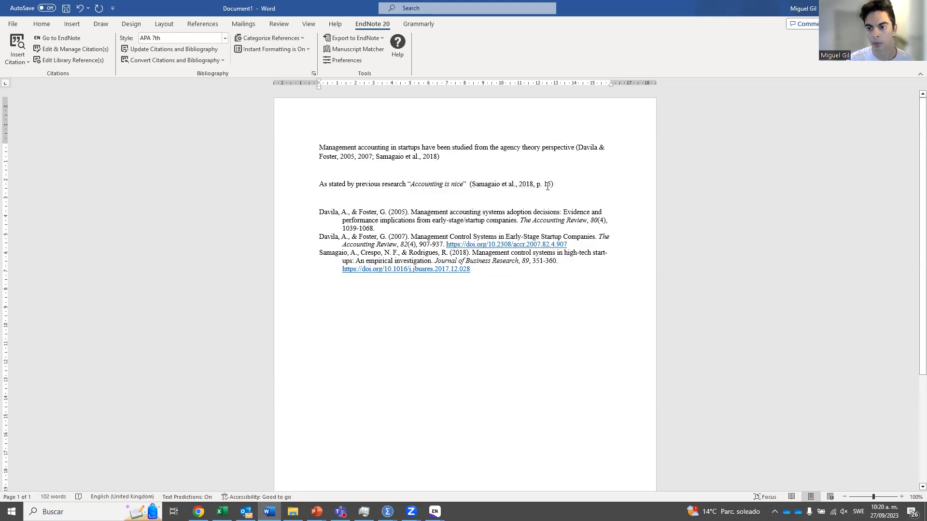
# Step: Reopen the Samagaio citation in Edit & Manage Citations and confirm page 15
pyautogui.rightClick(548, 186)
pyautogui.moveTo(601, 339)
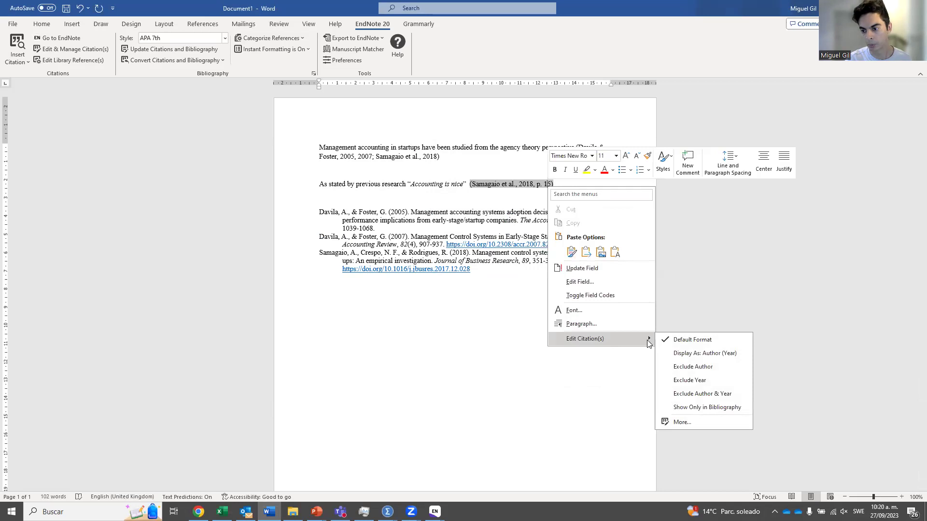
pyautogui.click(720, 421)
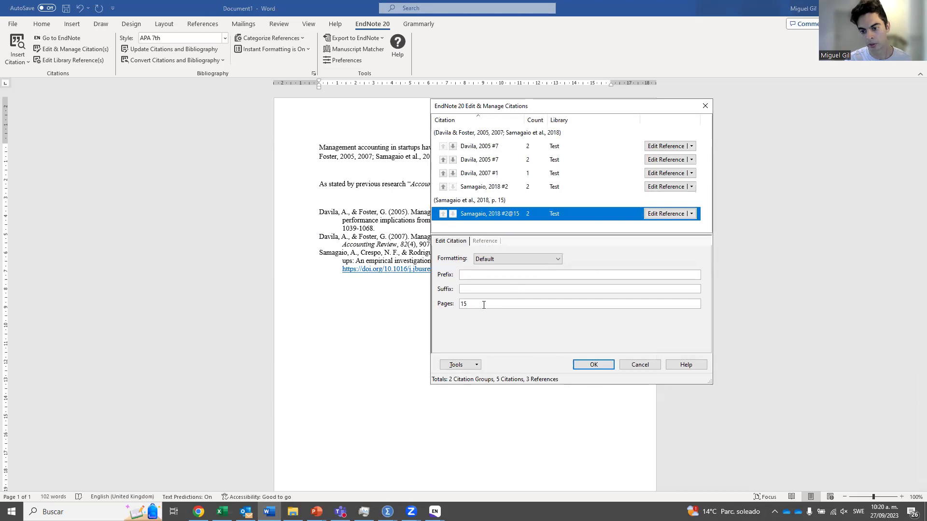
pyautogui.click(607, 368)
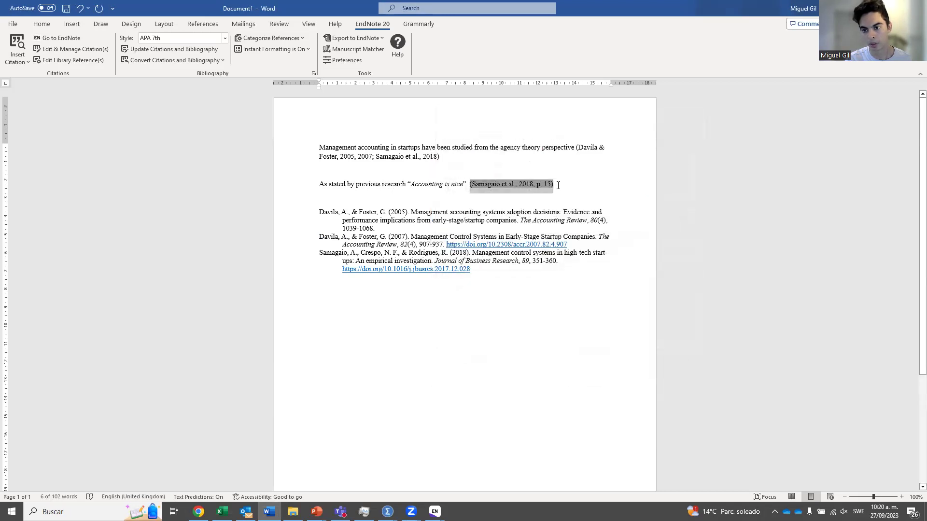
# Step: Type "Accounting has been studied in many papers" on a new line and cite Gomez-Conde et al. 2023
pyautogui.press('Return')
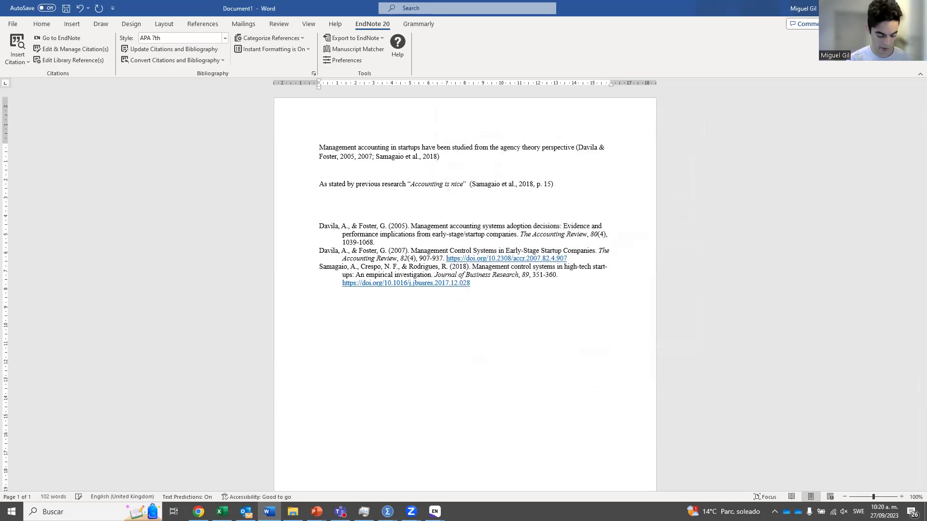
pyautogui.write('Accou')
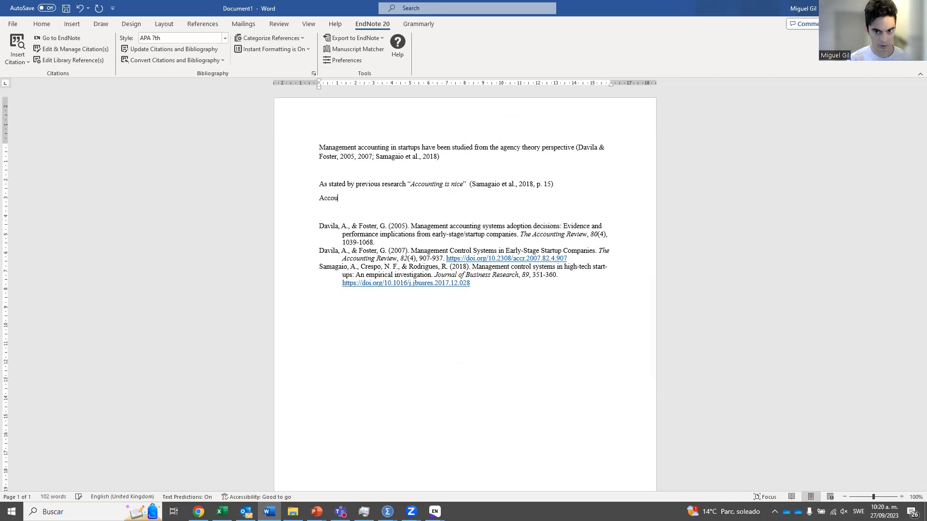
pyautogui.write('nting has been')
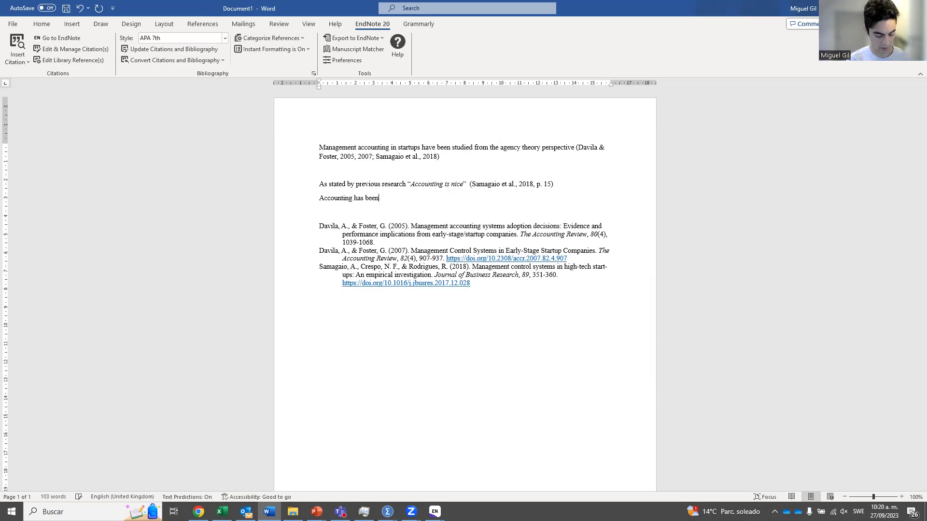
pyautogui.write(' studied in many pa')
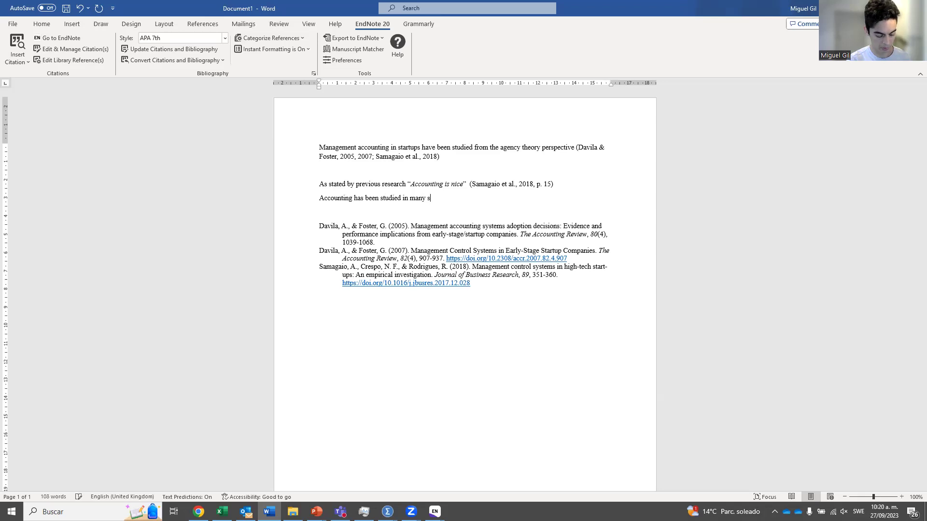
pyautogui.write('pers')
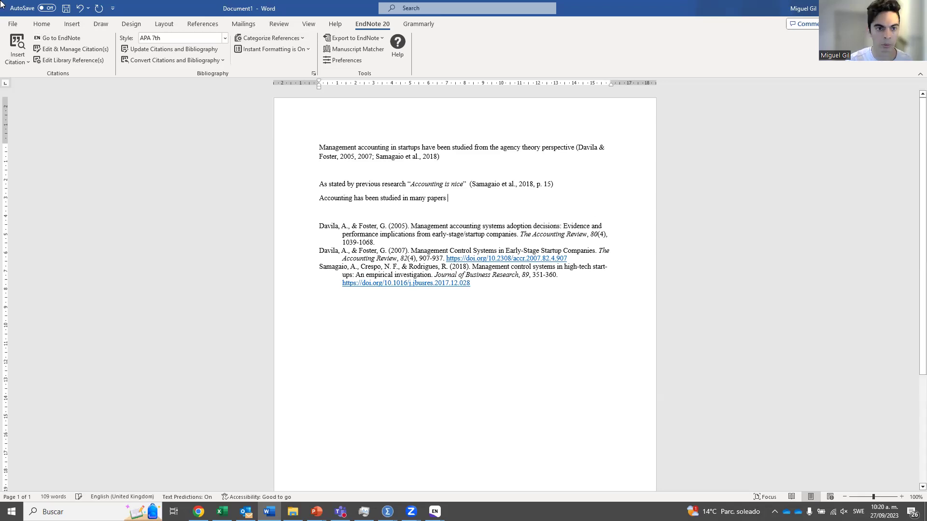
pyautogui.hotkey('alt', 'Tab')
pyautogui.click(255, 200)
pyautogui.hotkey('alt', 'Tab')
pyautogui.click(15, 62)
pyautogui.click(34, 90)
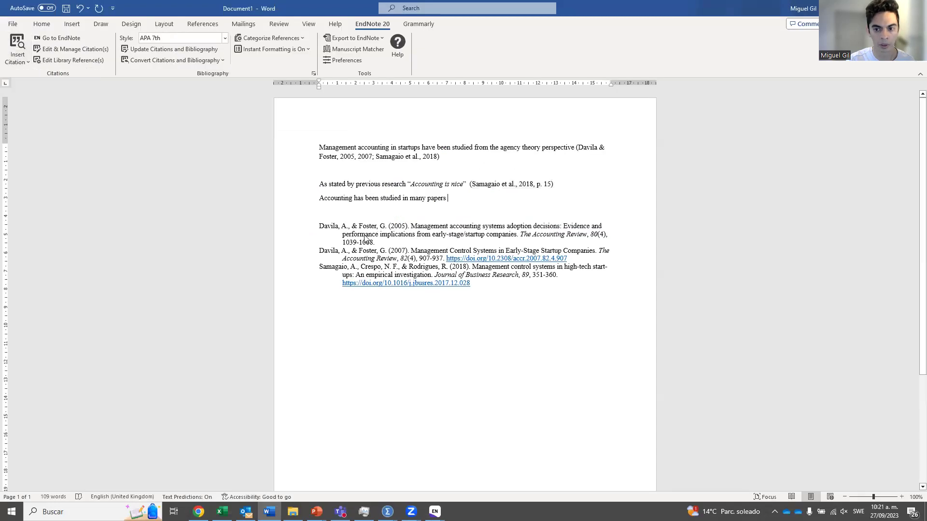
# Step: Add Becker & Endenich 2023 to the same citation from the EndNote library
pyautogui.hotkey('alt', 'Tab')
pyautogui.click(177, 151)
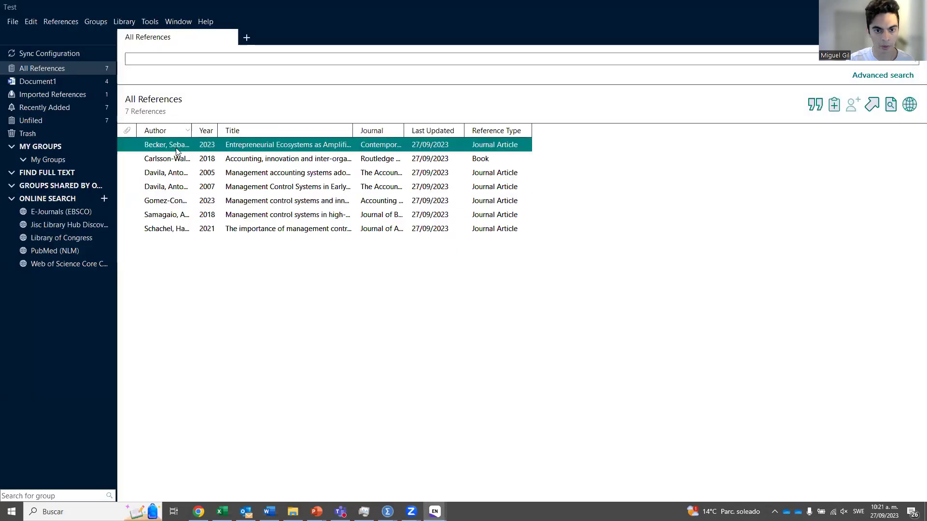
pyautogui.hotkey('alt', 'Tab')
pyautogui.click(15, 62)
pyautogui.click(35, 89)
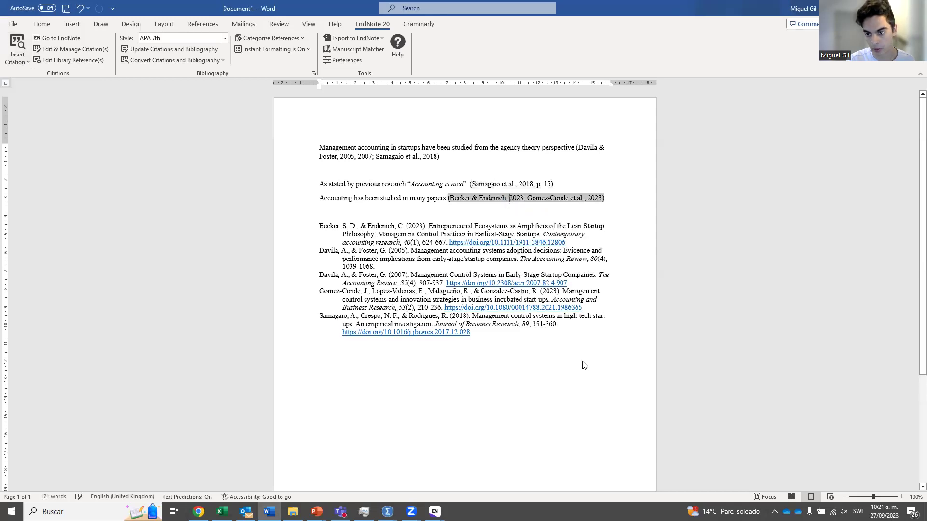
# Step: Give the Becker & Endenich; Gomez-Conde et al. citation the prefix "i.e." in Edit & Manage Citations
pyautogui.rightClick(535, 200)
pyautogui.click(526, 203)
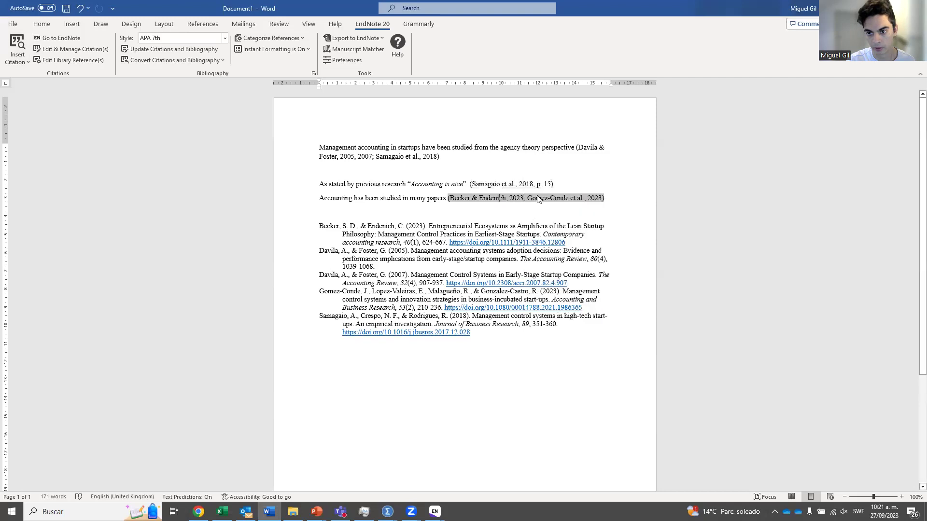
pyautogui.rightClick(501, 203)
pyautogui.moveTo(570, 359)
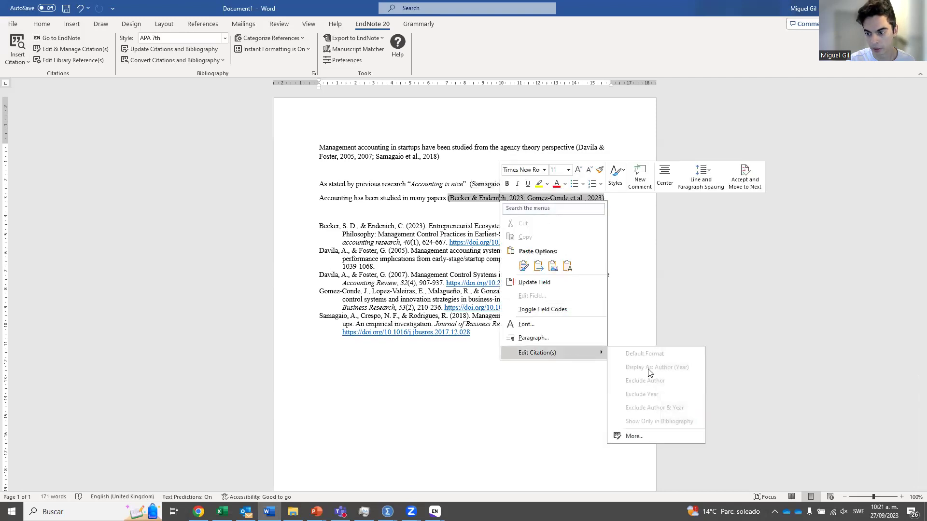
pyautogui.click(657, 434)
pyautogui.click(504, 274)
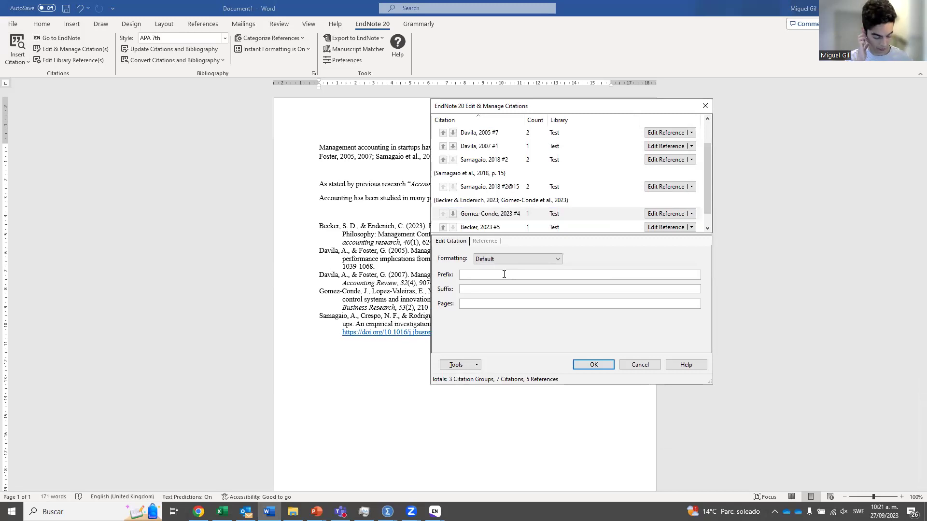
pyautogui.write('i.e.')
pyautogui.click(594, 365)
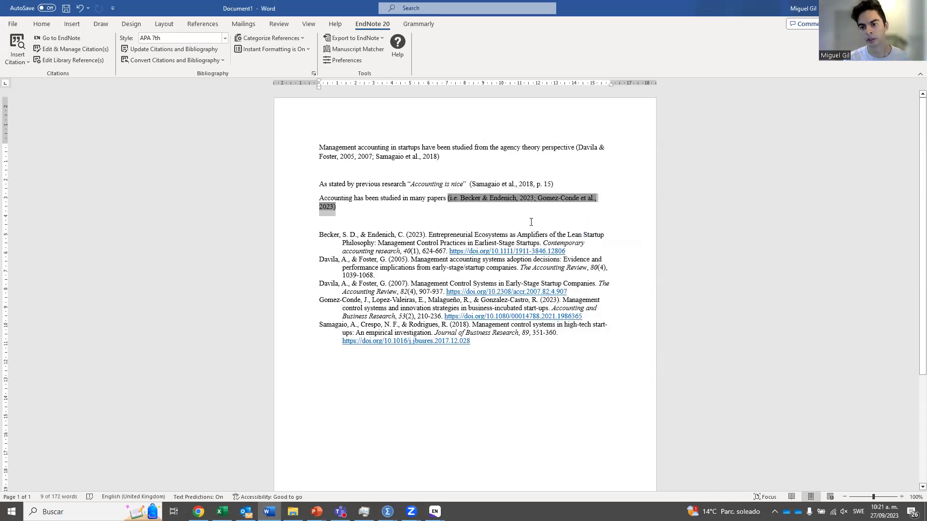
# Step: Open the EndNote 20 Export to EndNote menu from the document
pyautogui.click(531, 223)
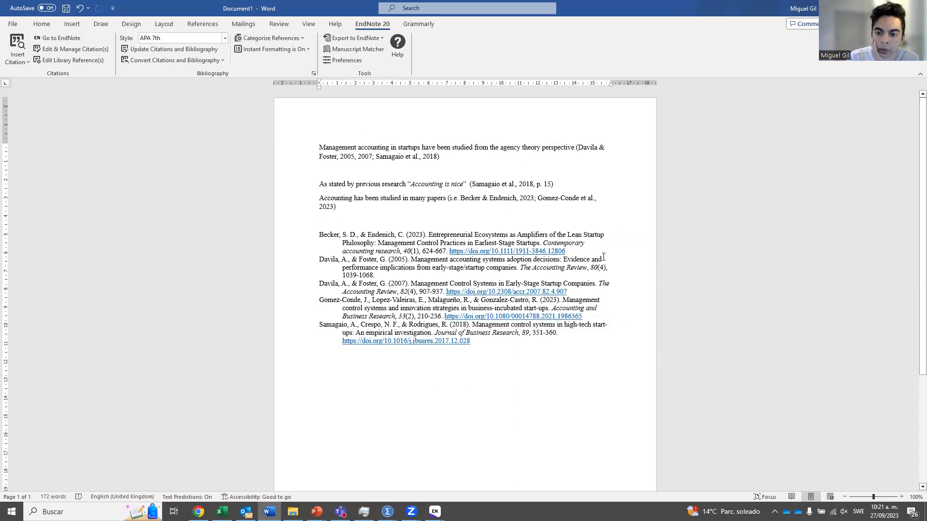
pyautogui.click(376, 38)
pyautogui.click(380, 37)
pyautogui.click(381, 36)
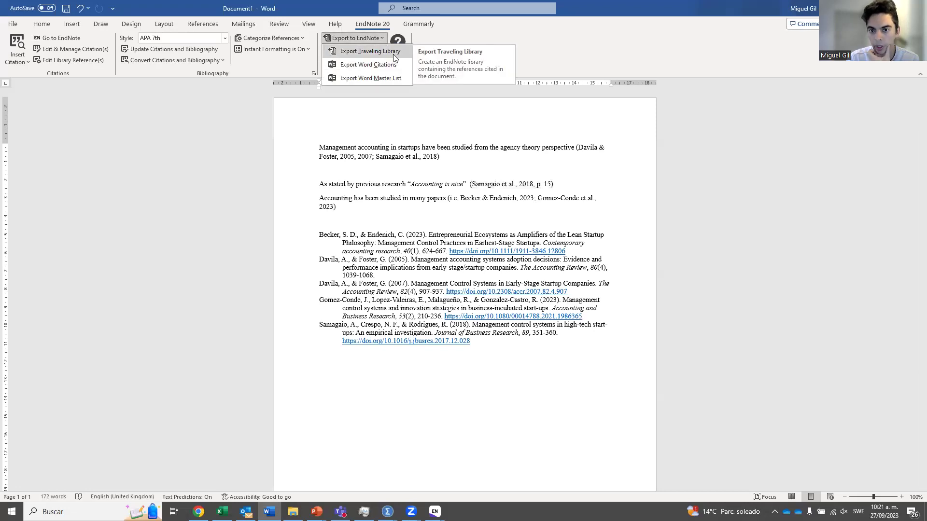
# Step: Open Export Traveling Library, try Test as the destination library, then cancel
pyautogui.click(392, 54)
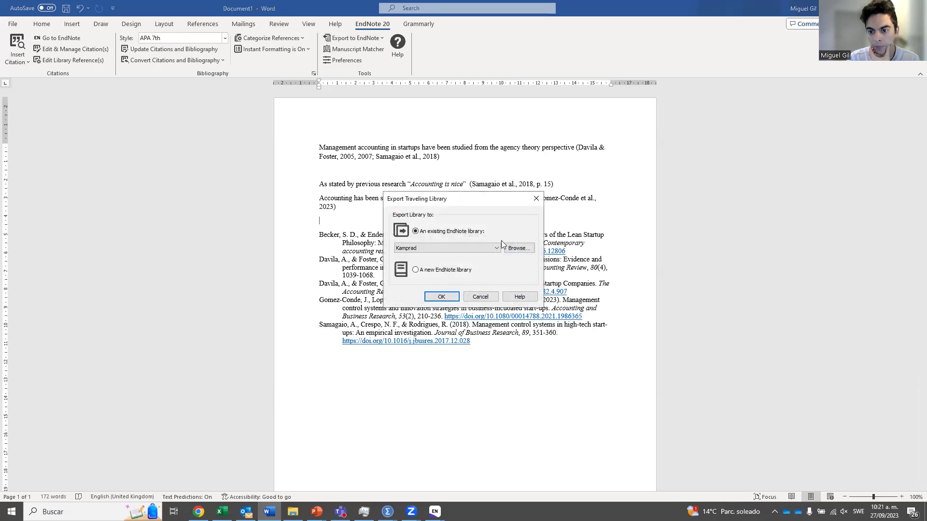
pyautogui.click(536, 199)
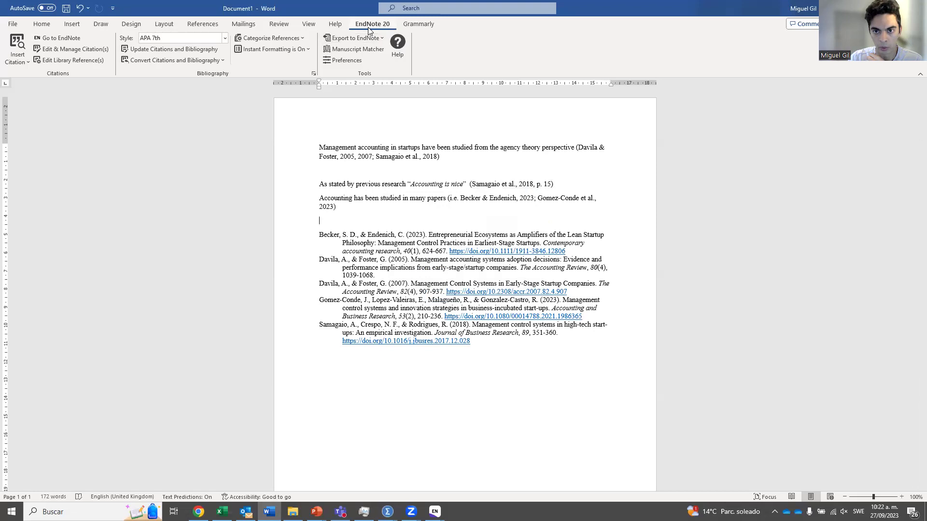
pyautogui.click(365, 38)
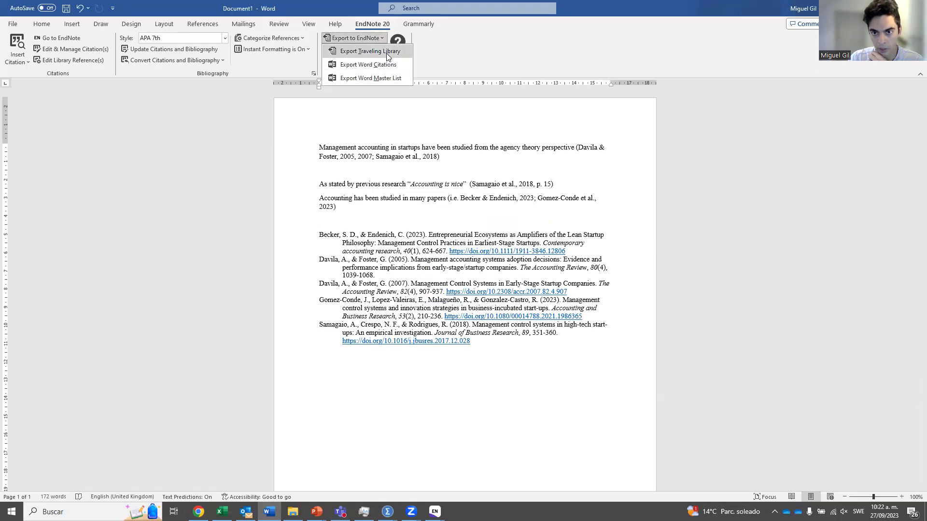
pyautogui.click(386, 53)
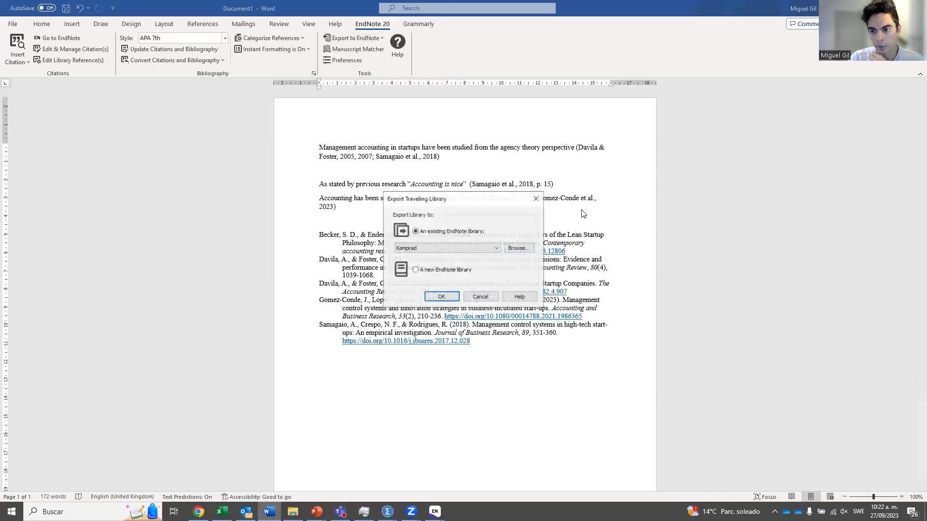
pyautogui.click(480, 250)
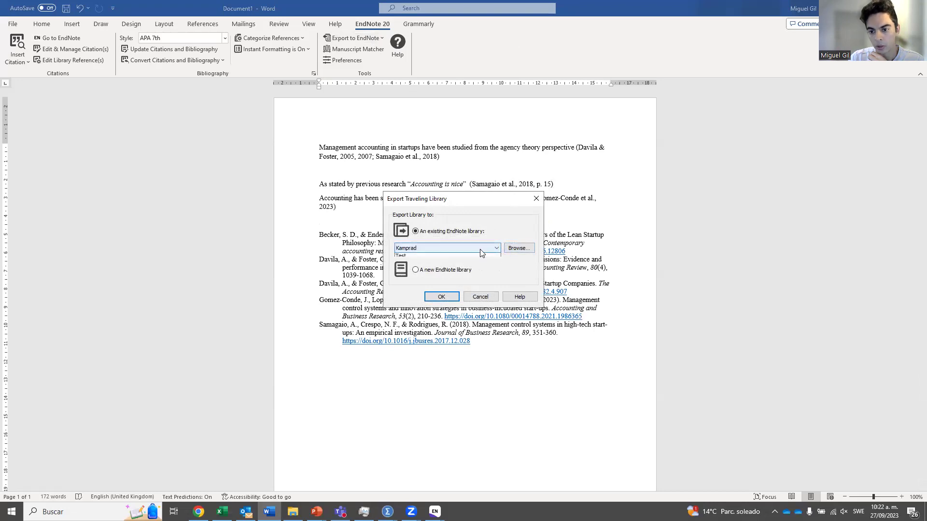
pyautogui.click(483, 262)
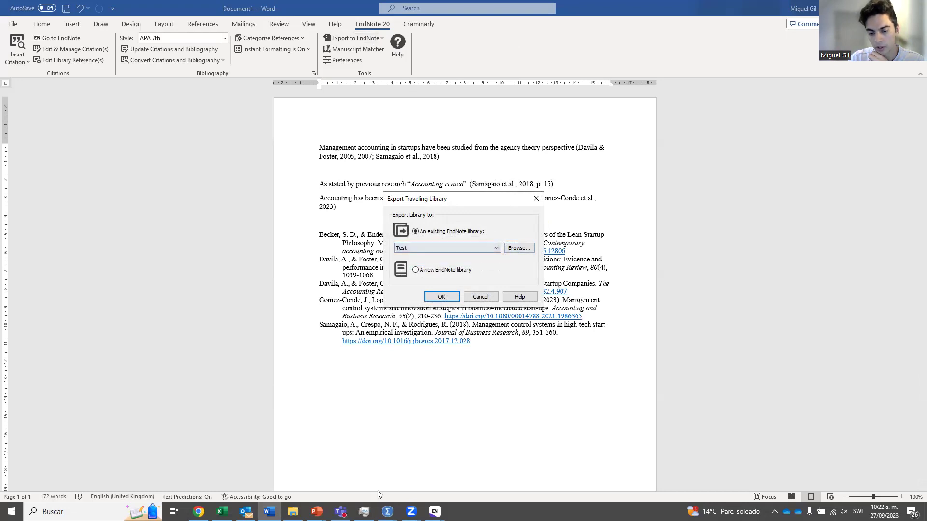
pyautogui.moveTo(434, 511)
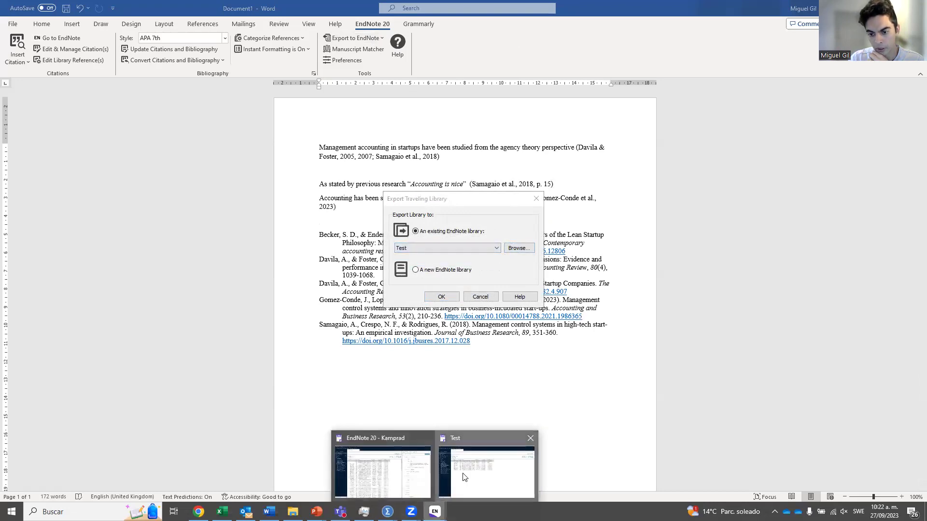
pyautogui.click(490, 466)
pyautogui.hotkey('alt', 'Tab')
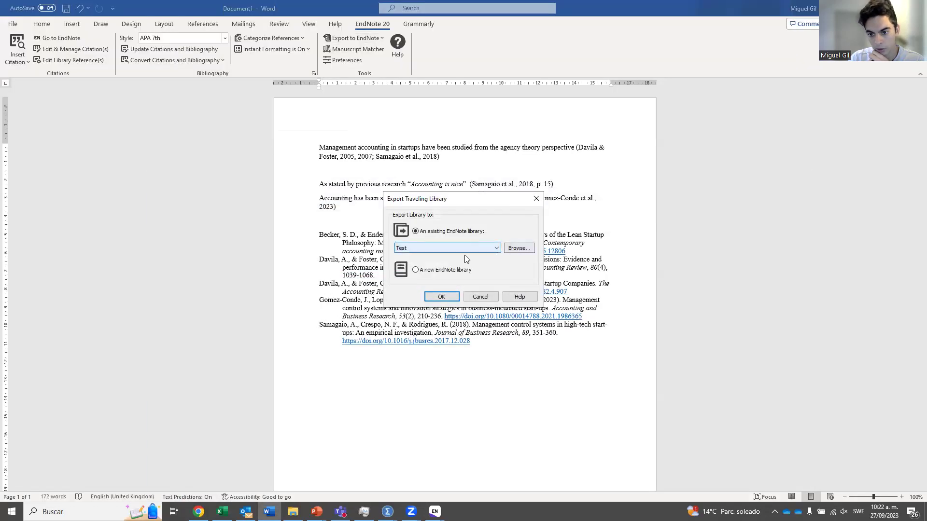
pyautogui.click(460, 248)
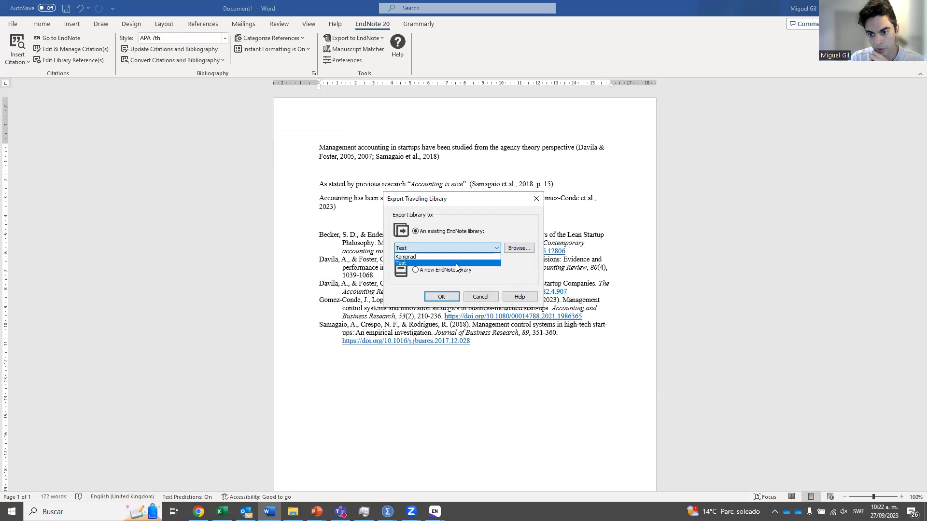
pyautogui.click(483, 249)
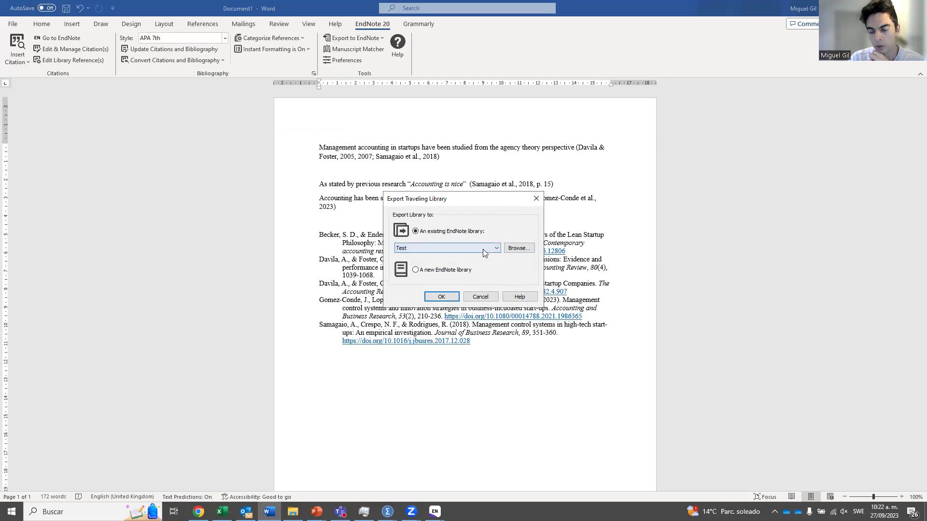
pyautogui.click(535, 199)
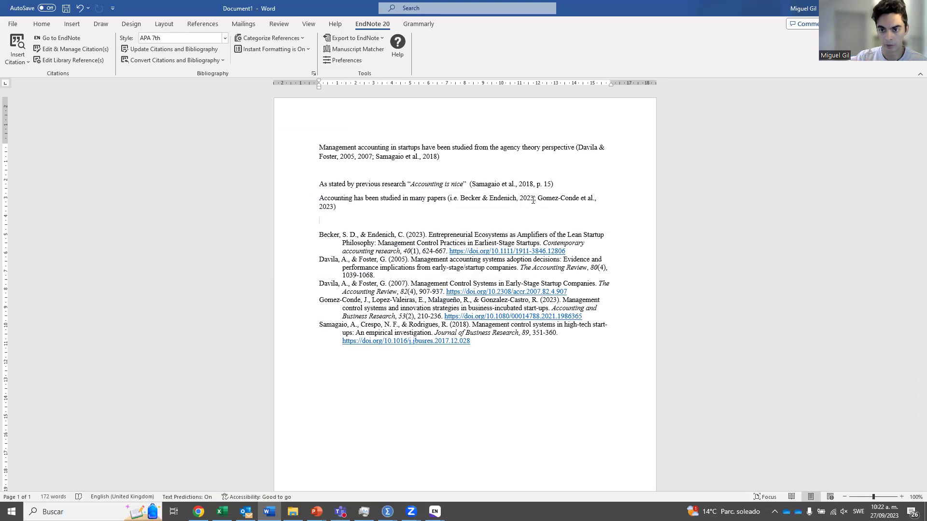
# Step: Reopen Export Traveling Library, leave Kamprad as the destination, and cancel without exporting
pyautogui.click(359, 34)
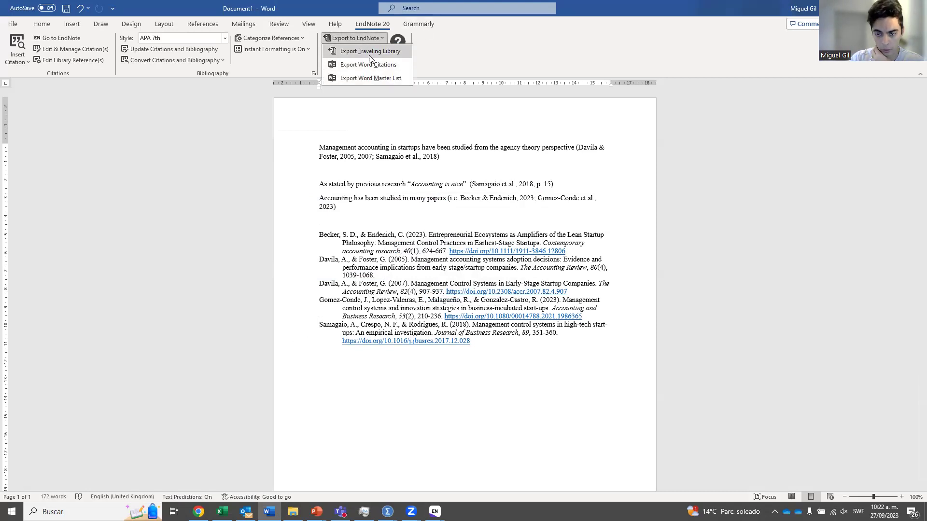
pyautogui.click(389, 53)
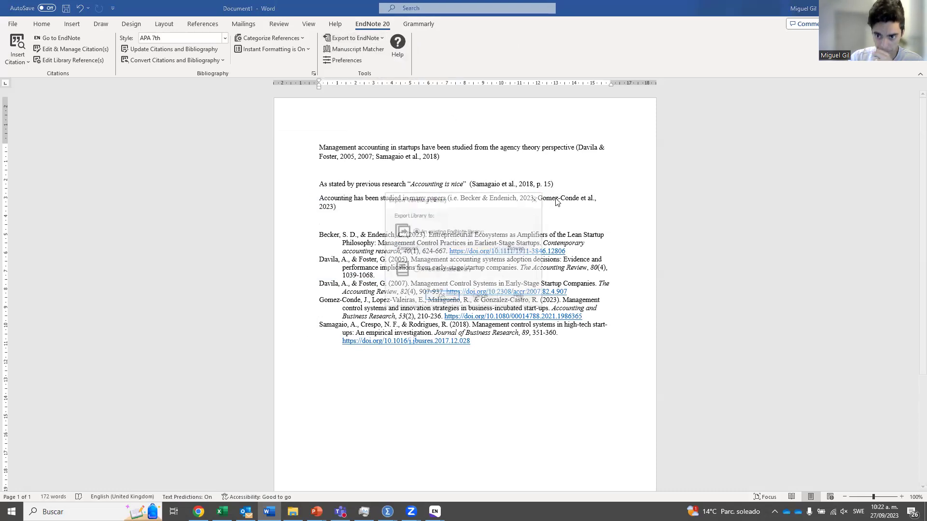
pyautogui.click(469, 249)
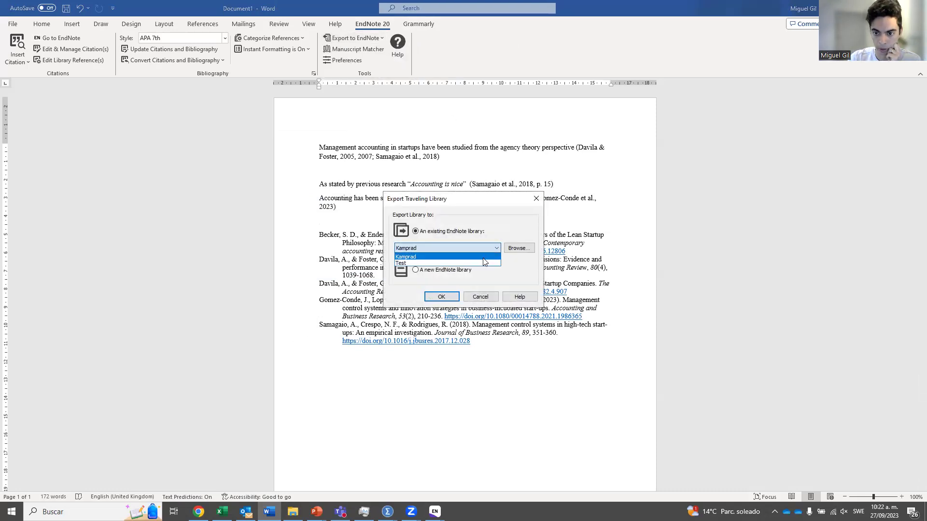
pyautogui.click(485, 249)
pyautogui.click(536, 198)
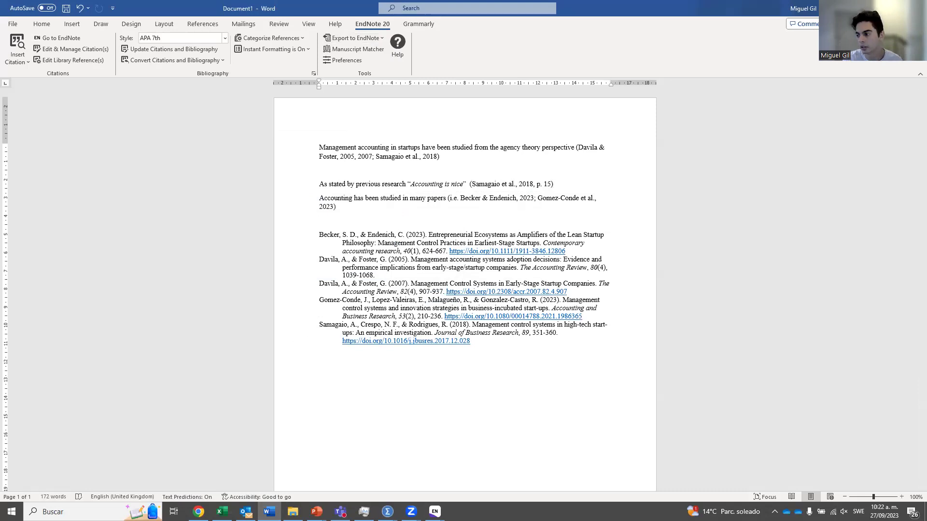
# Step: Delete the "As stated by previous research" sentence and the first Samagaio-cited paragraph
pyautogui.click(376, 274)
pyautogui.hotkey('ctrl', 'shift', 'End')
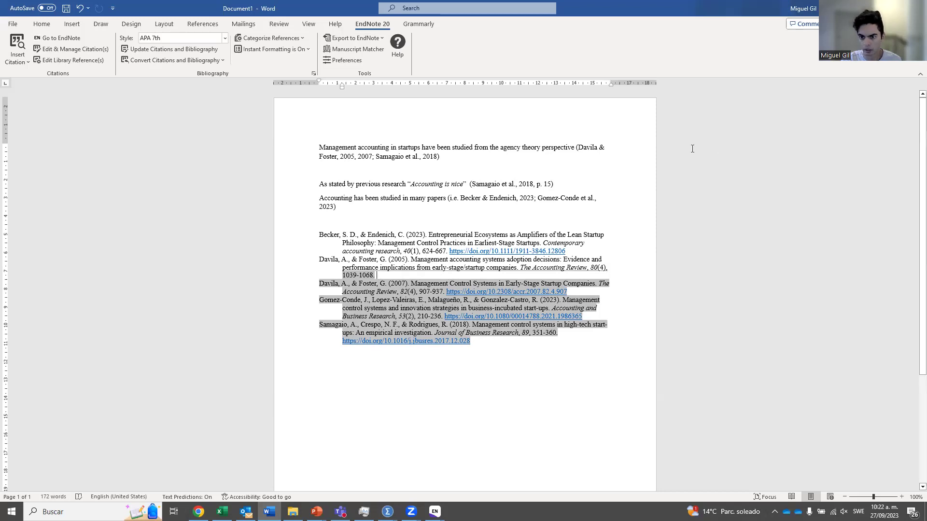
pyautogui.click(589, 207)
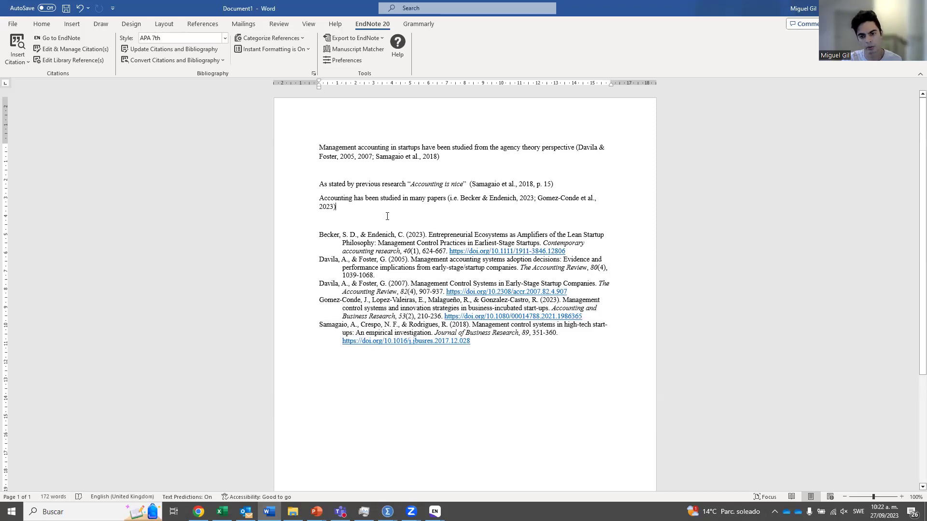
pyautogui.moveTo(556, 183); pyautogui.dragTo(270, 186)
pyautogui.press('BackSpace')
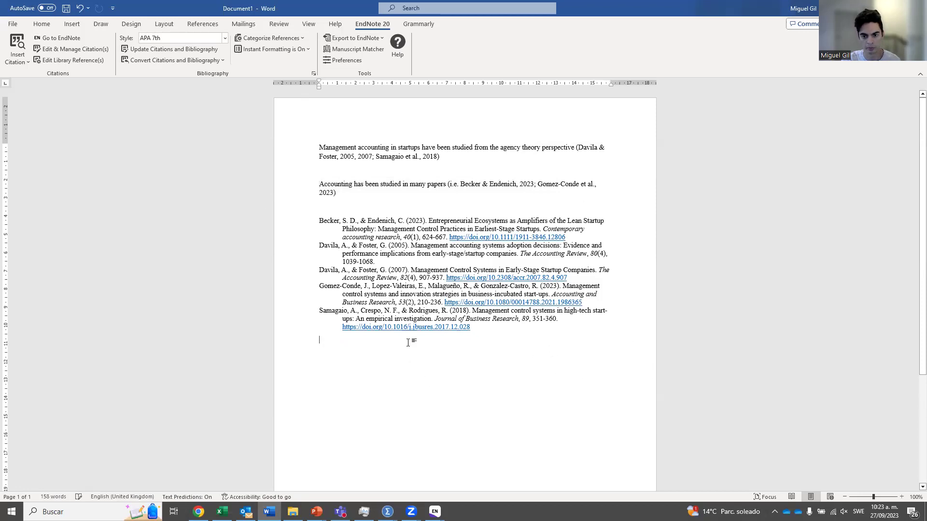
pyautogui.moveTo(440, 156); pyautogui.dragTo(373, 157)
pyautogui.moveTo(511, 164); pyautogui.dragTo(314, 141)
pyautogui.press('Delete')
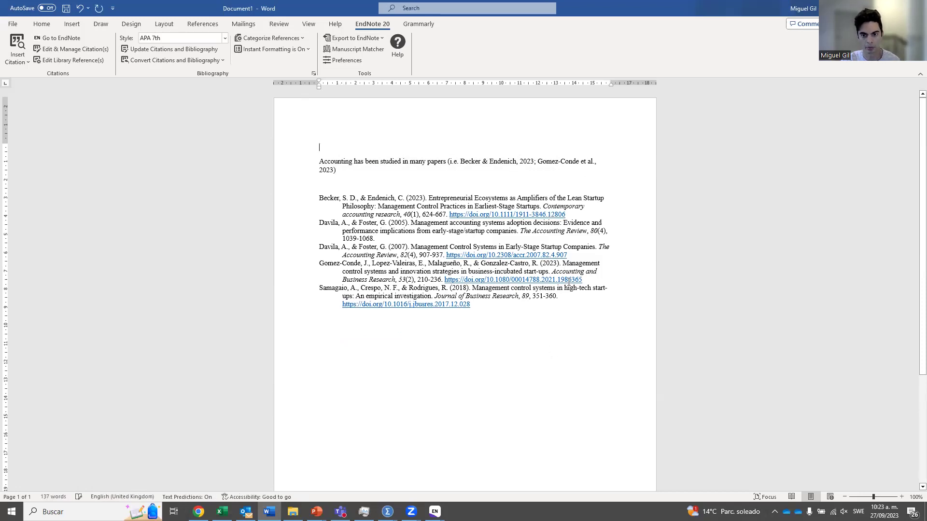
# Step: Update Citations and Bibliography so only Becker & Endenich and Gomez-Conde remain
pyautogui.moveTo(396, 223); pyautogui.dragTo(528, 353)
pyautogui.click(529, 353)
pyautogui.click(150, 49)
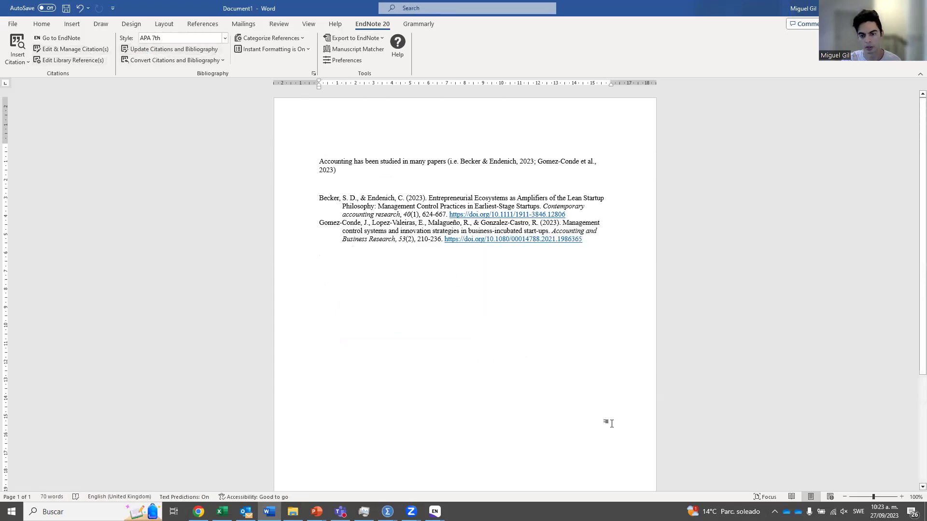